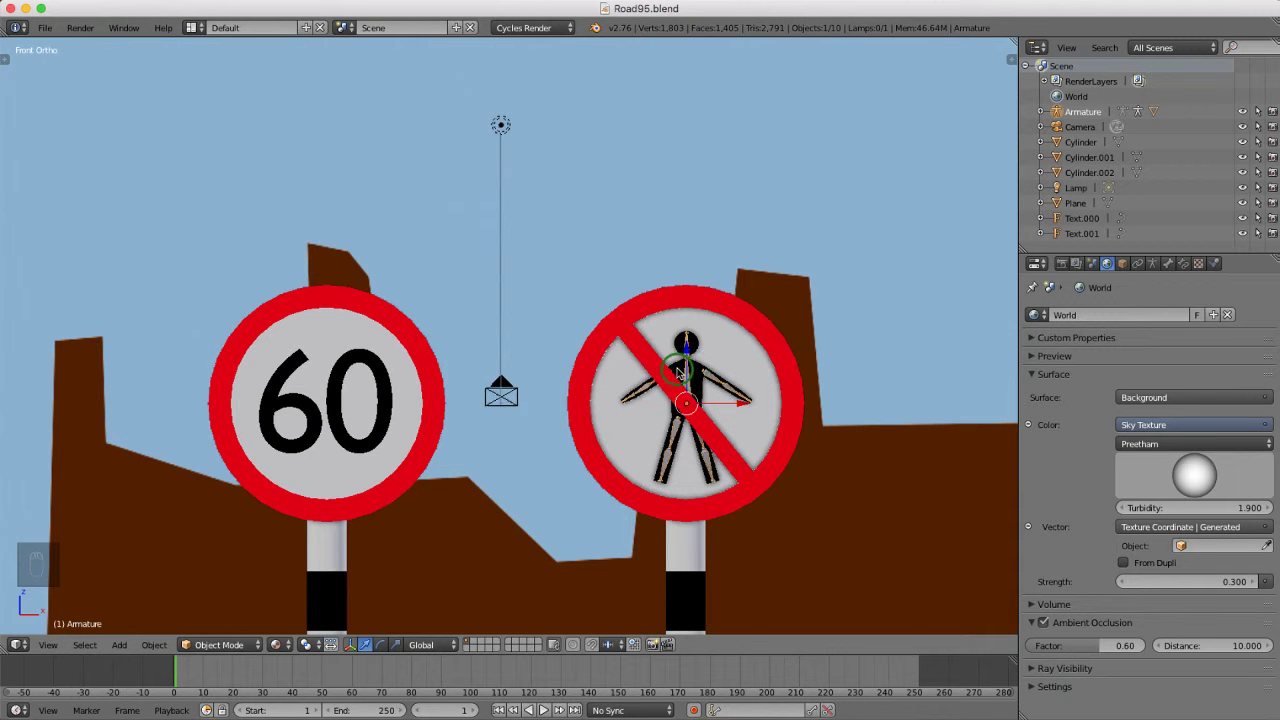
Rename the diagonal red stripe object on the pedestrian sign as Bar
{"action": "scroll", "coordinate": [678, 372], "scroll_direction": "up", "scroll_amount": 3}
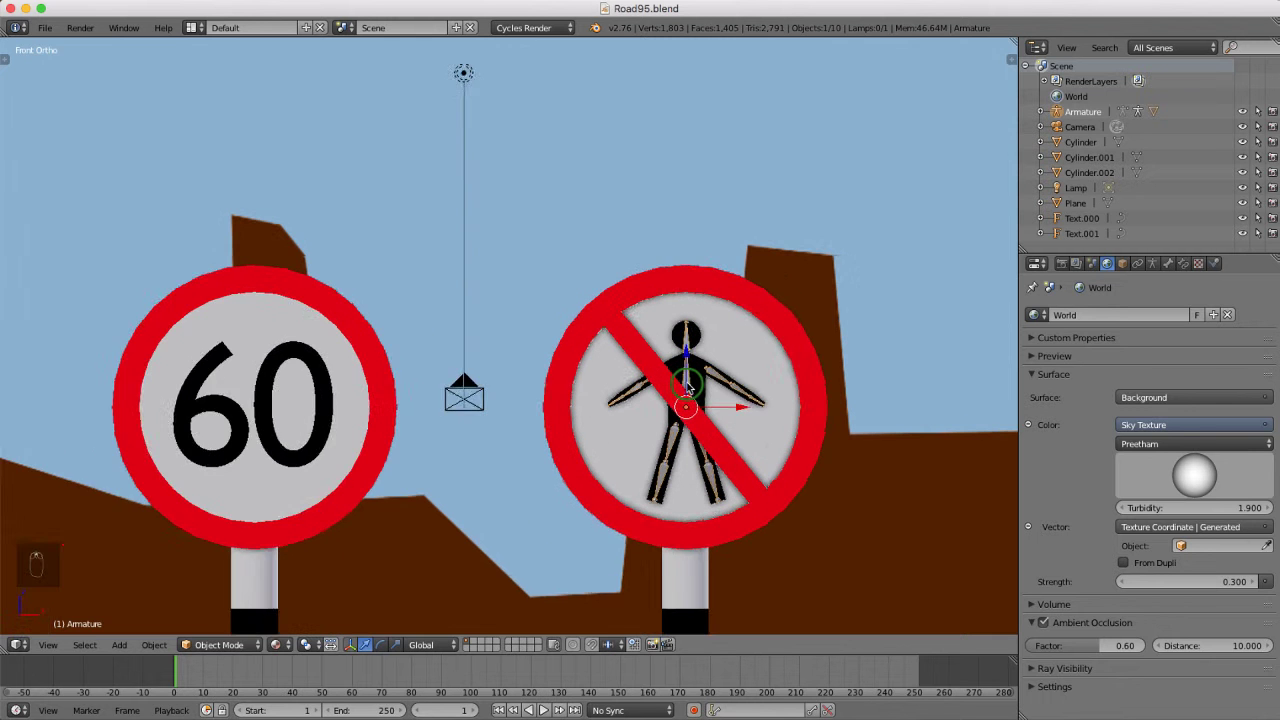
{"action": "middle_click_drag", "start_coordinate": [771, 414], "coordinate": [734, 394], "text": "shift"}
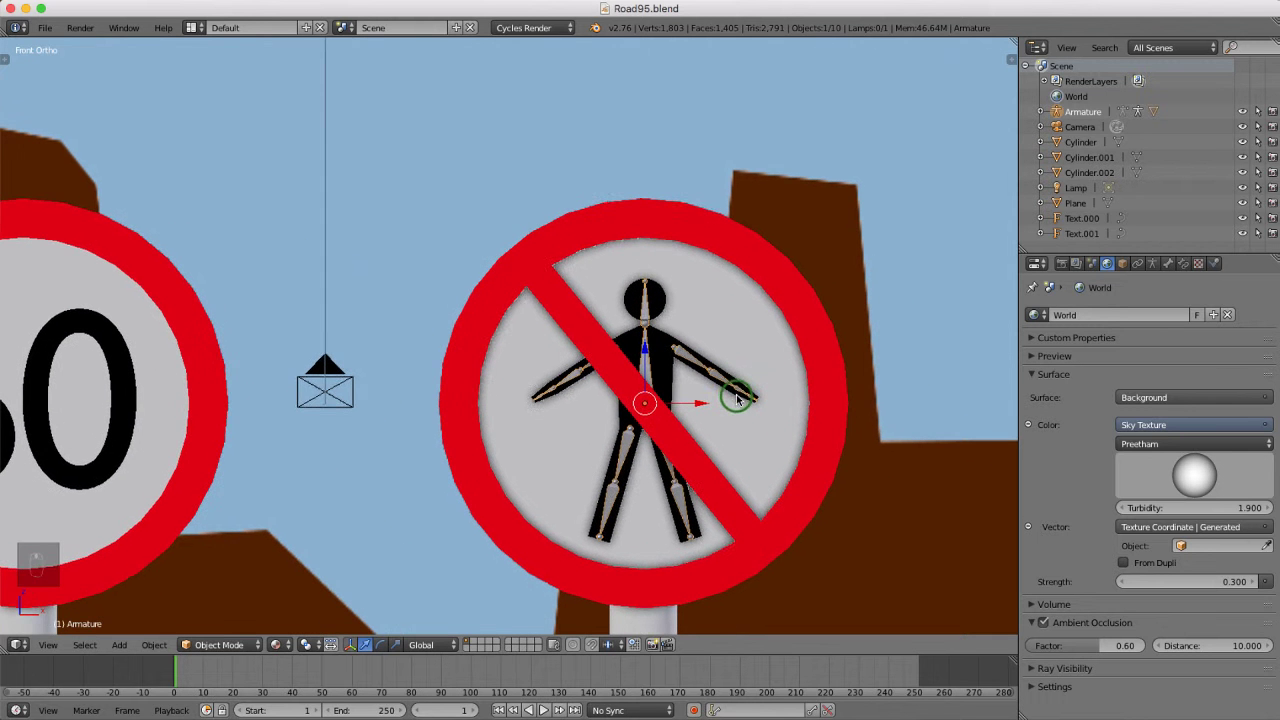
{"action": "right_click", "coordinate": [596, 343]}
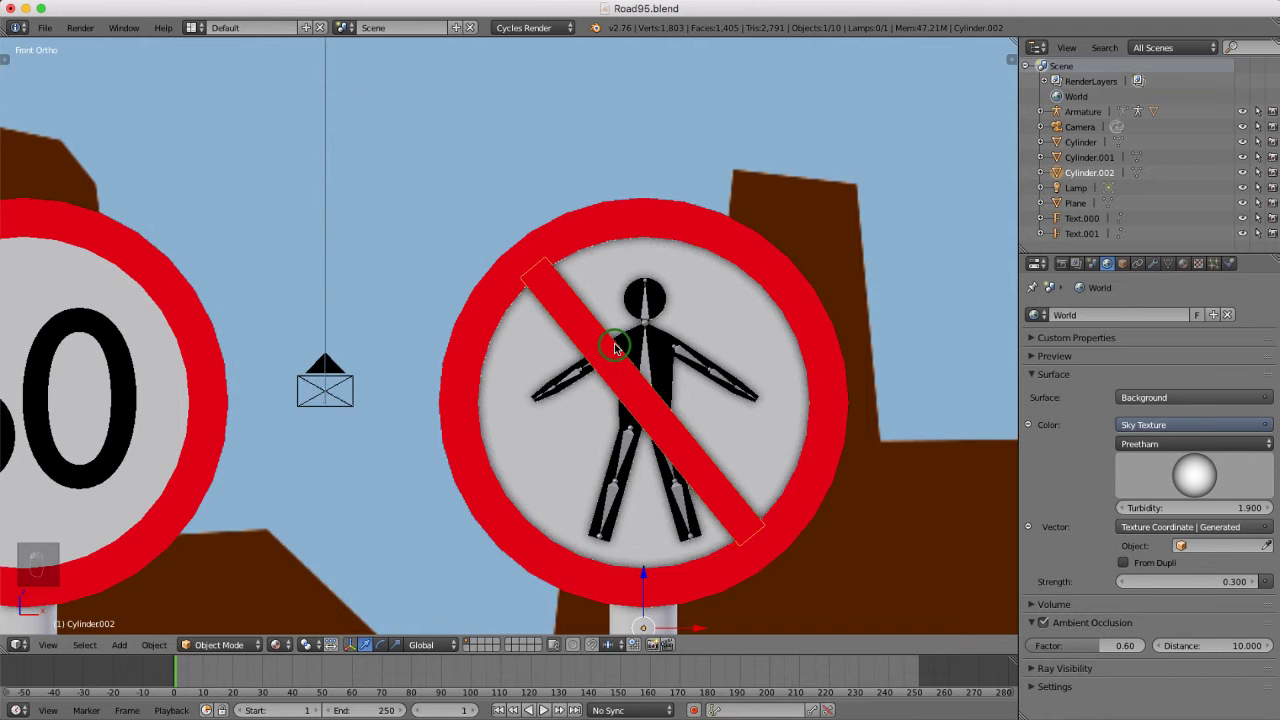
{"action": "scroll", "coordinate": [620, 349], "scroll_direction": "down", "scroll_amount": 1}
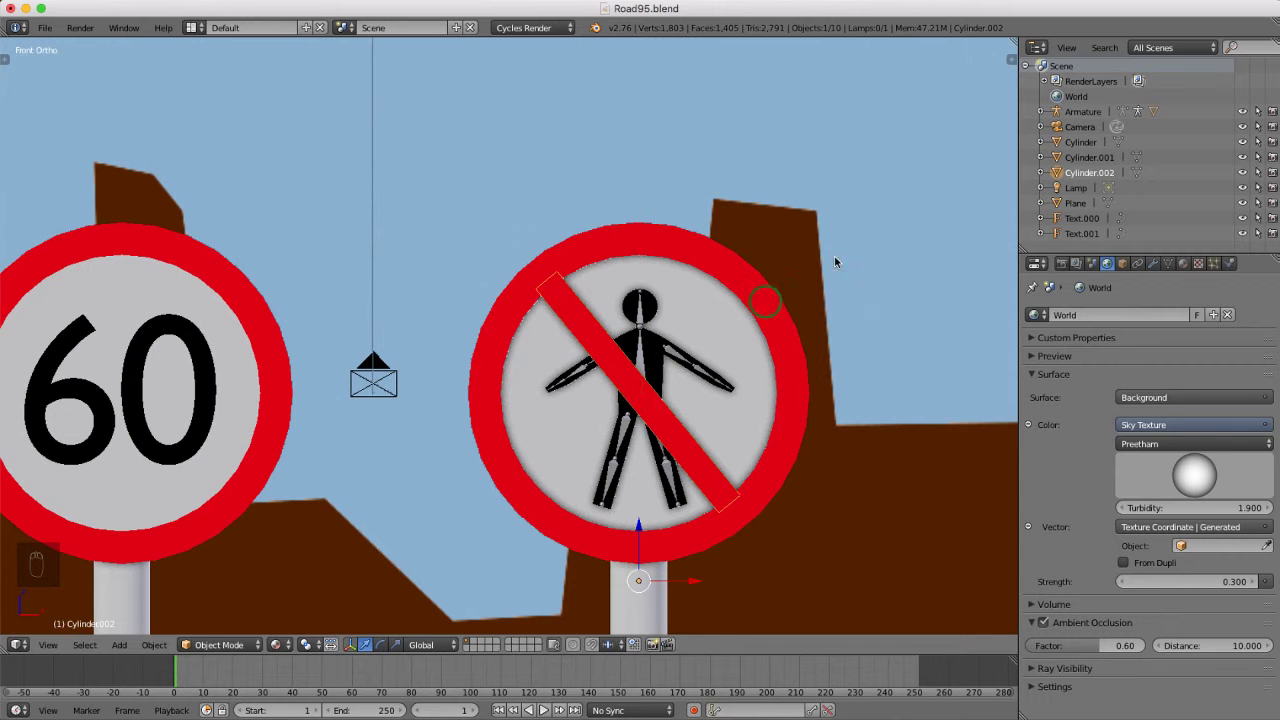
{"action": "double_click", "coordinate": [1088, 173]}
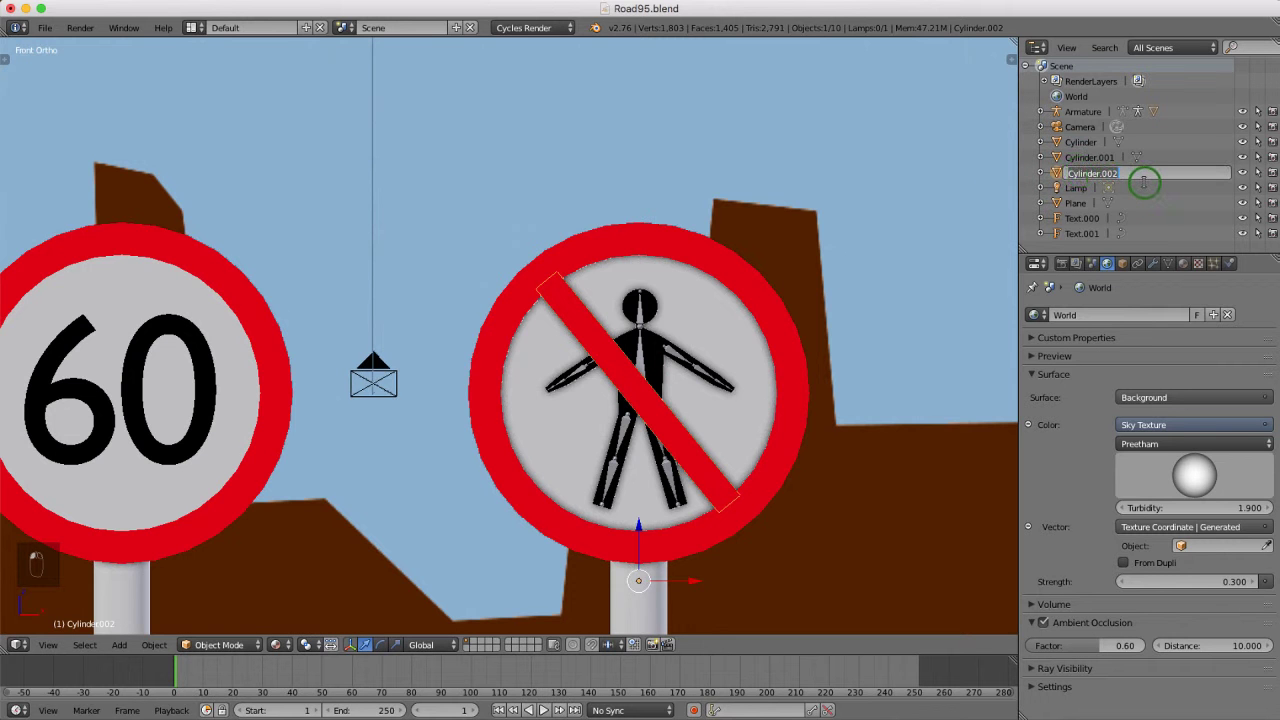
{"action": "type", "text": "S"}
{"action": "key", "text": "Return"}
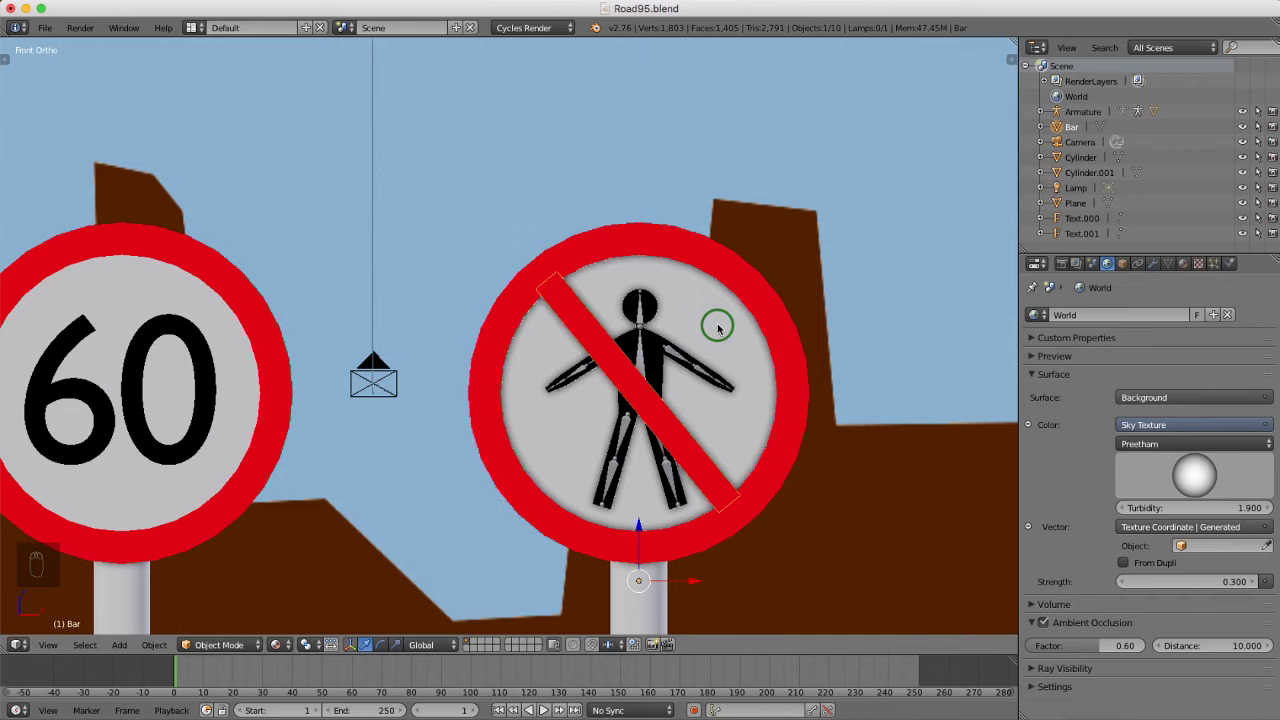
Select the bar's face in Edit Mode and snap the 3D cursor to it
{"action": "key", "text": "Tab"}
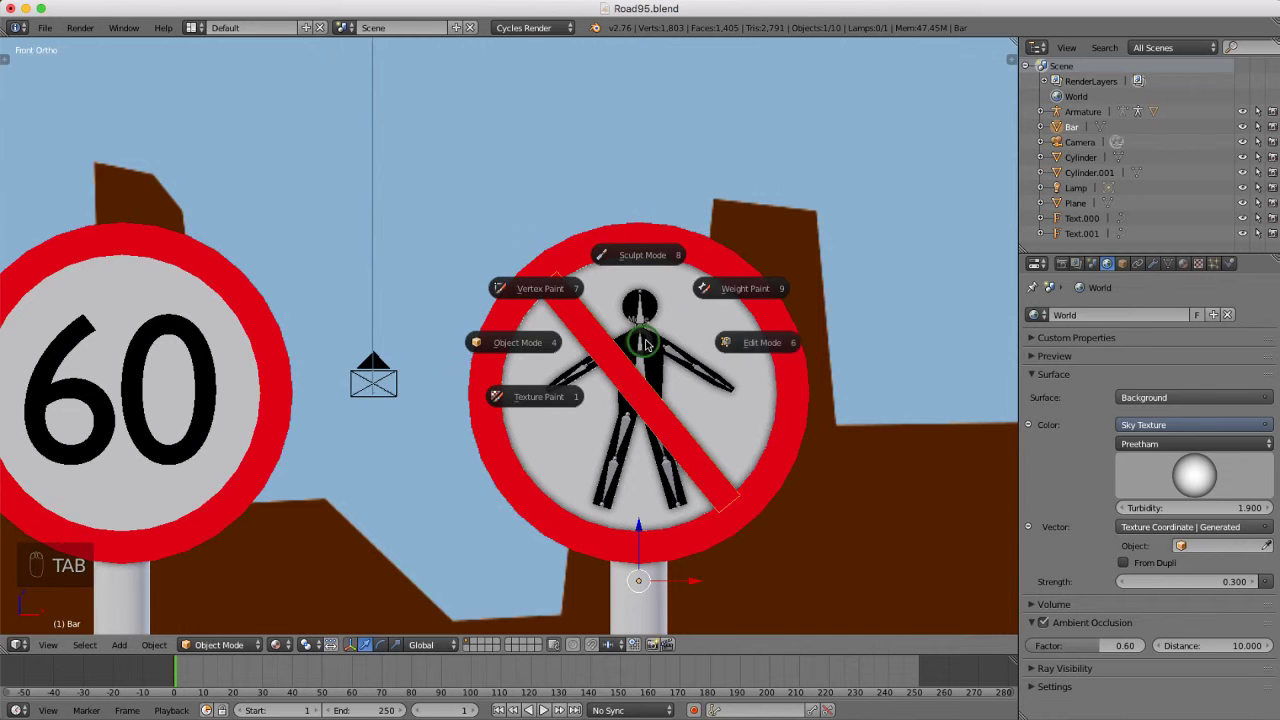
{"action": "left_click", "coordinate": [760, 340]}
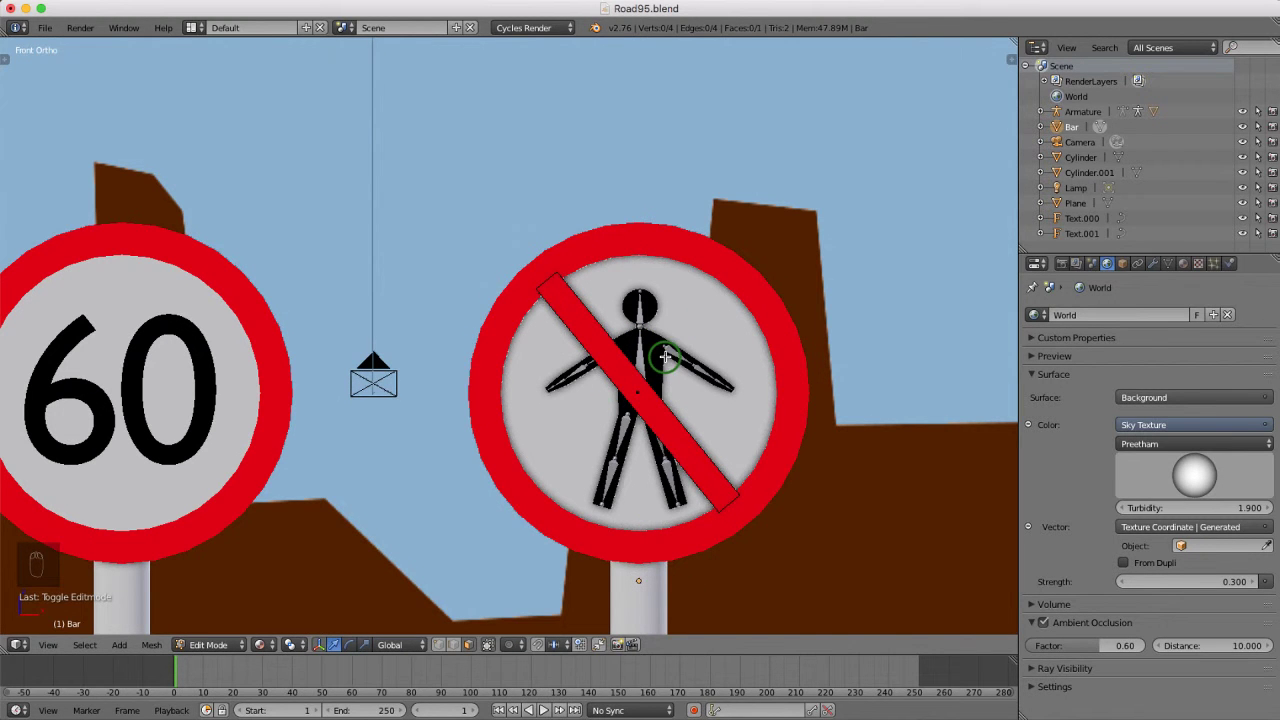
{"action": "key", "text": "ctrl+Tab"}
{"action": "left_click", "coordinate": [630, 356]}
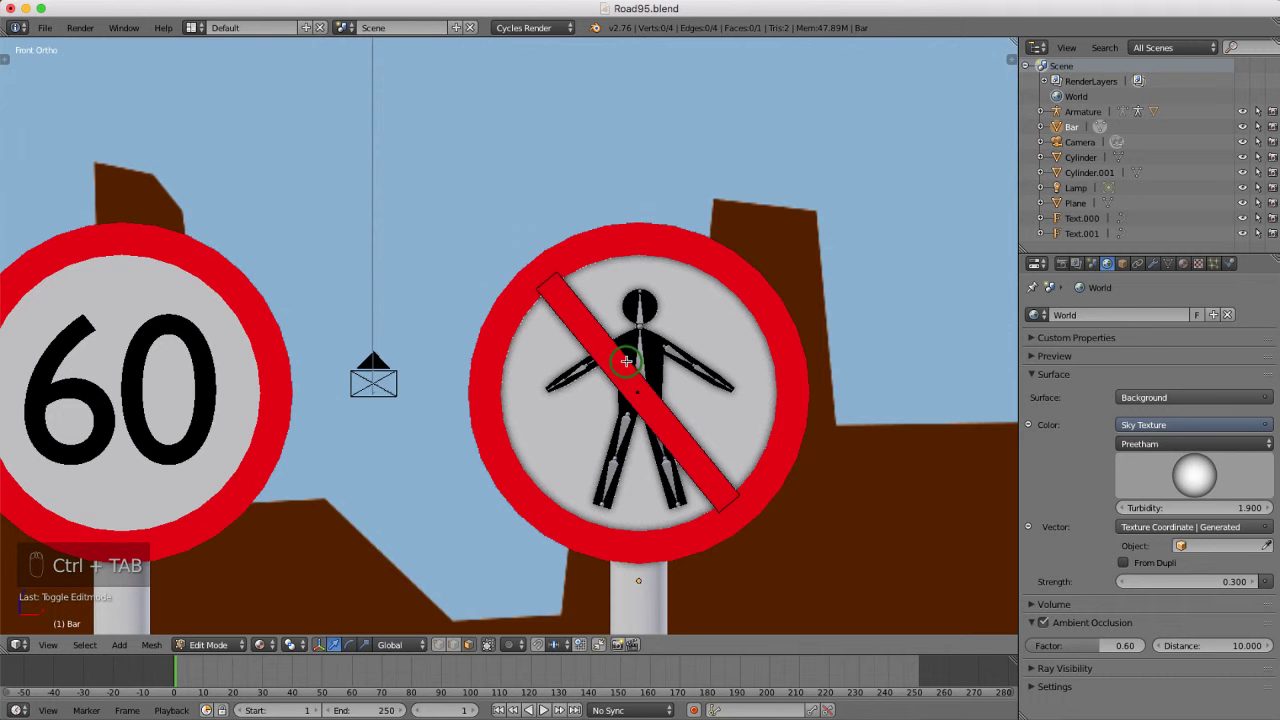
{"action": "right_click", "coordinate": [637, 392]}
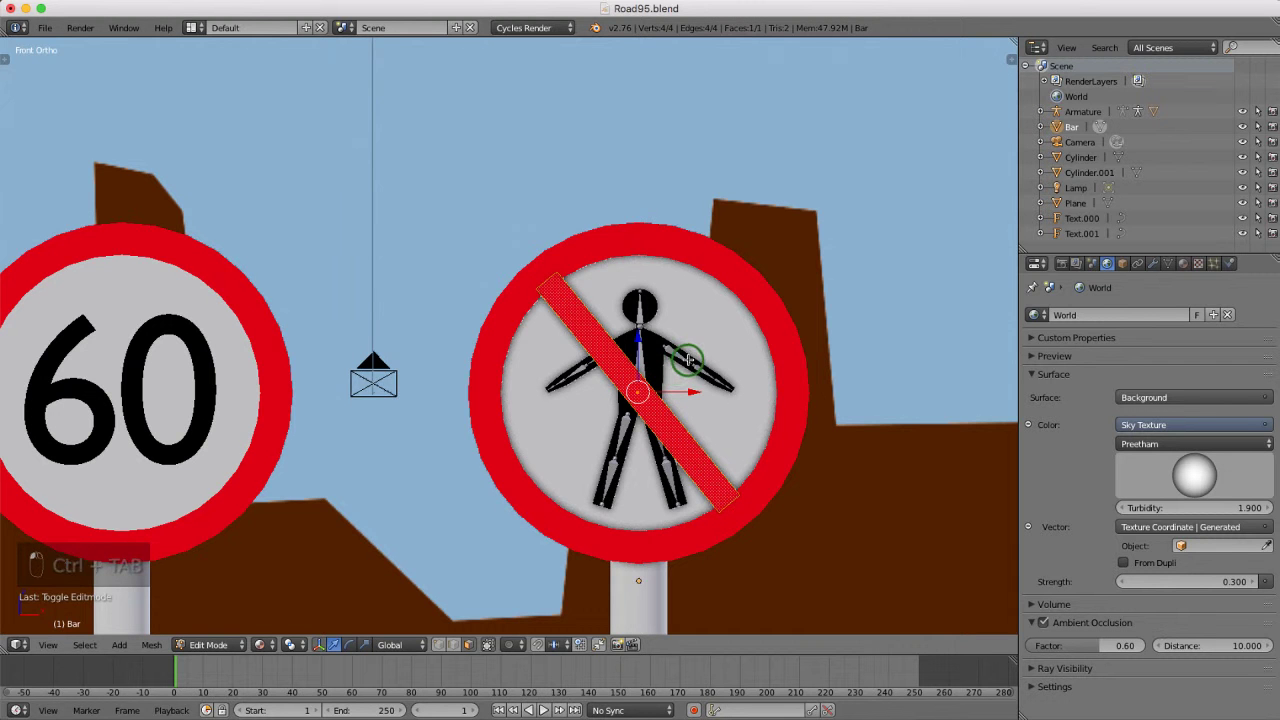
{"action": "key", "text": "shift+s"}
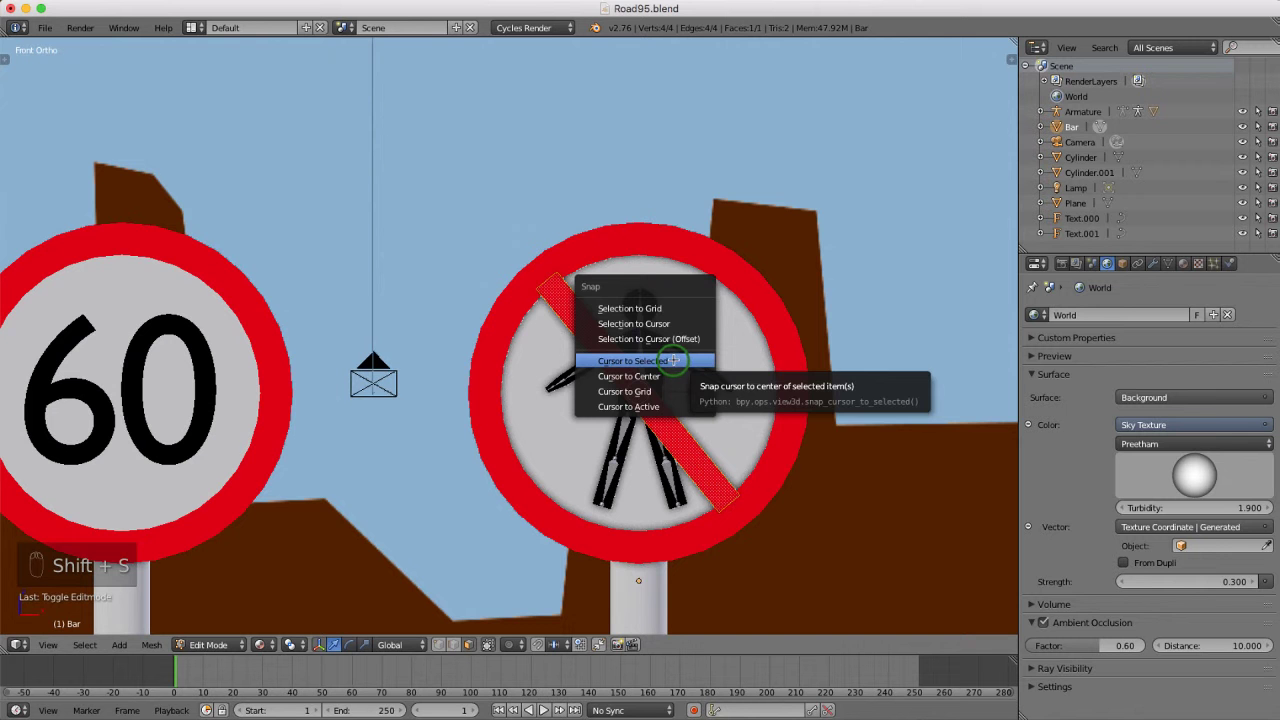
{"action": "left_click", "coordinate": [673, 361]}
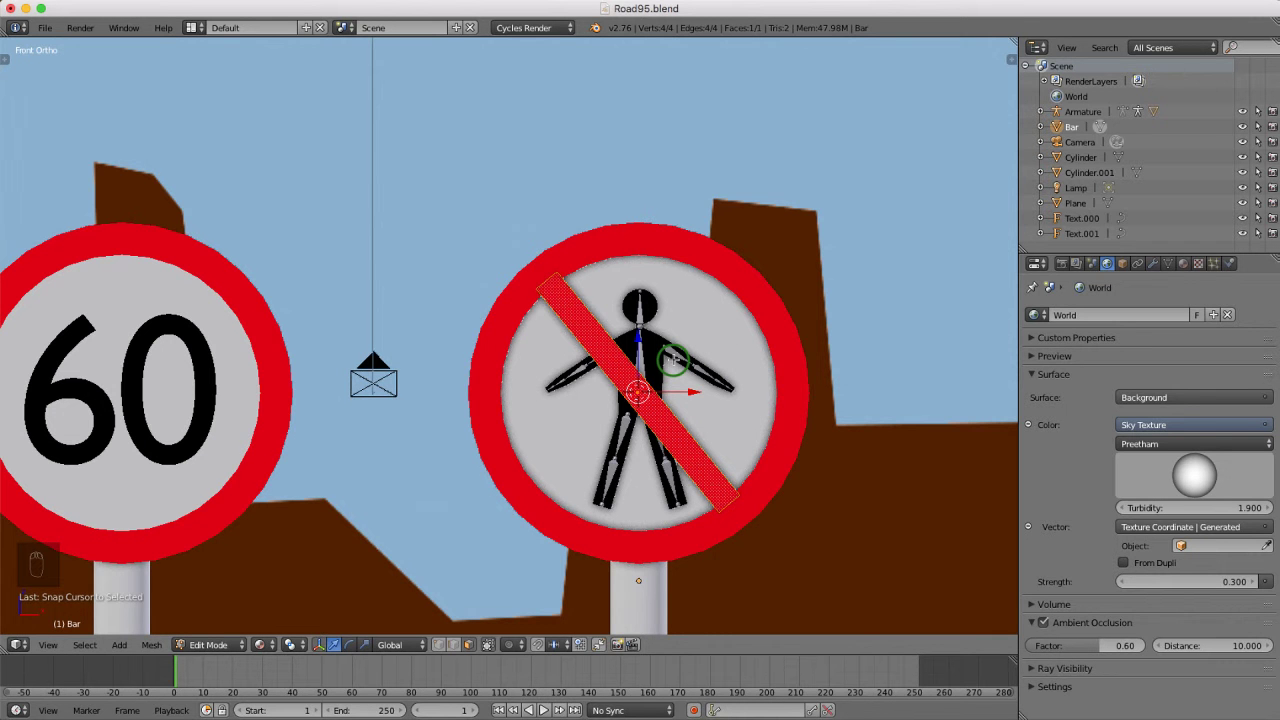
Return the bar to Object Mode and set its origin to the 3D cursor
{"action": "key", "text": "Tab"}
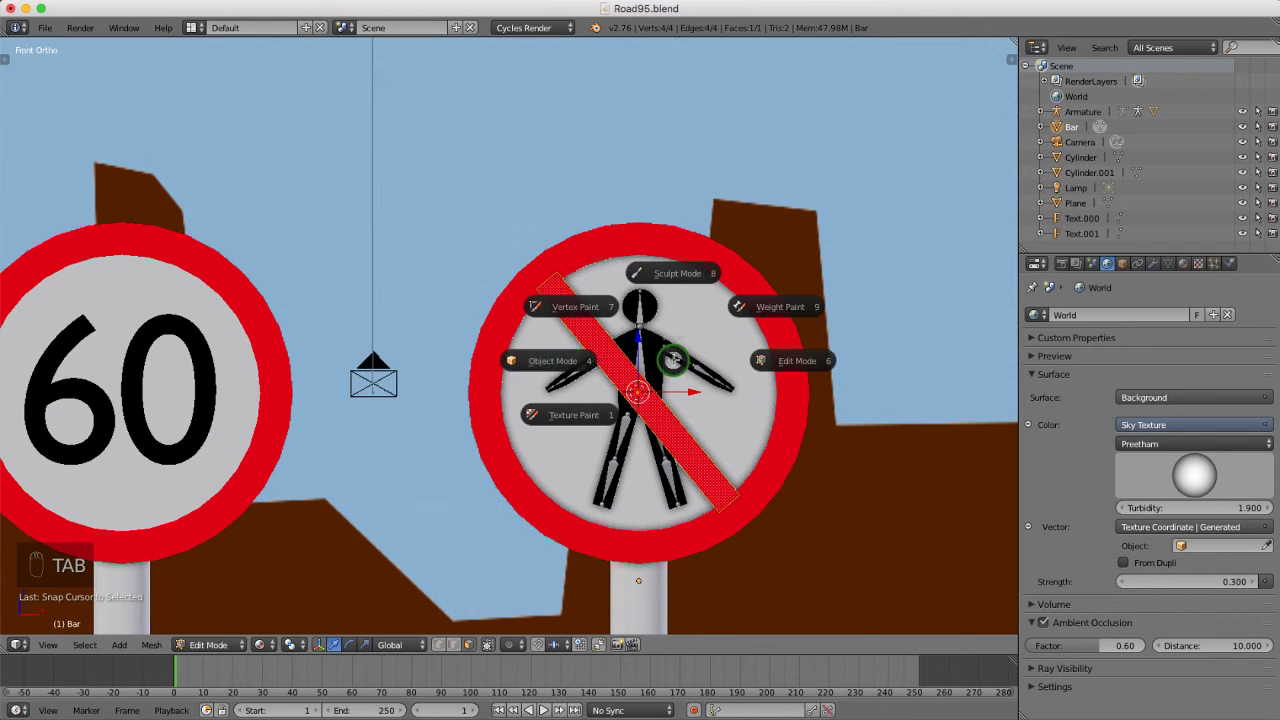
{"action": "left_click", "coordinate": [559, 360]}
{"action": "key", "text": "t"}
{"action": "key", "text": "t"}
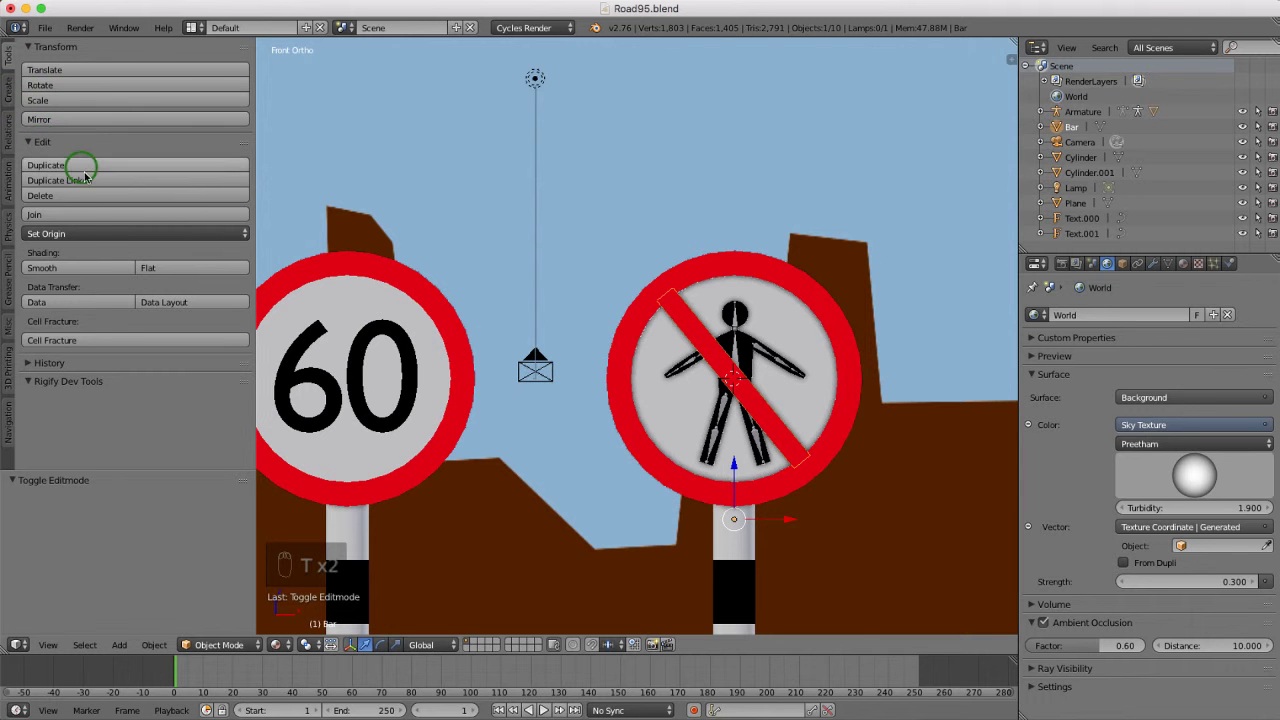
{"action": "left_click", "coordinate": [94, 236]}
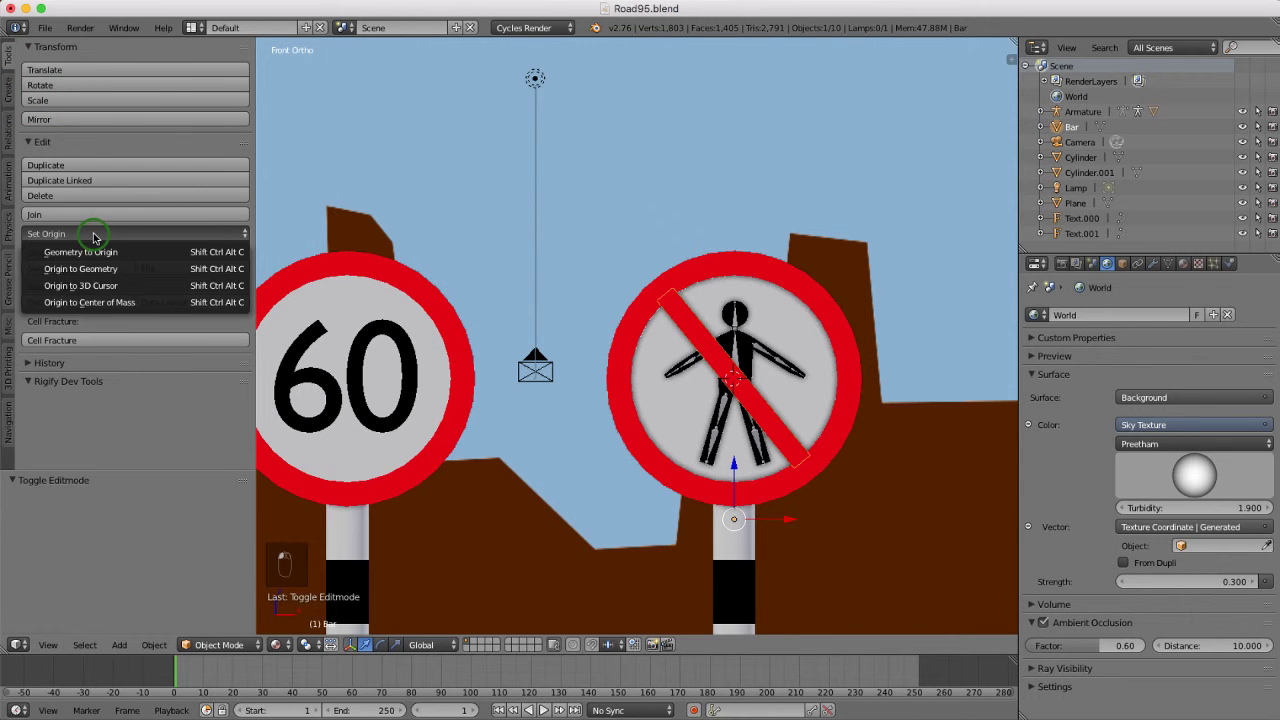
{"action": "left_click", "coordinate": [101, 287]}
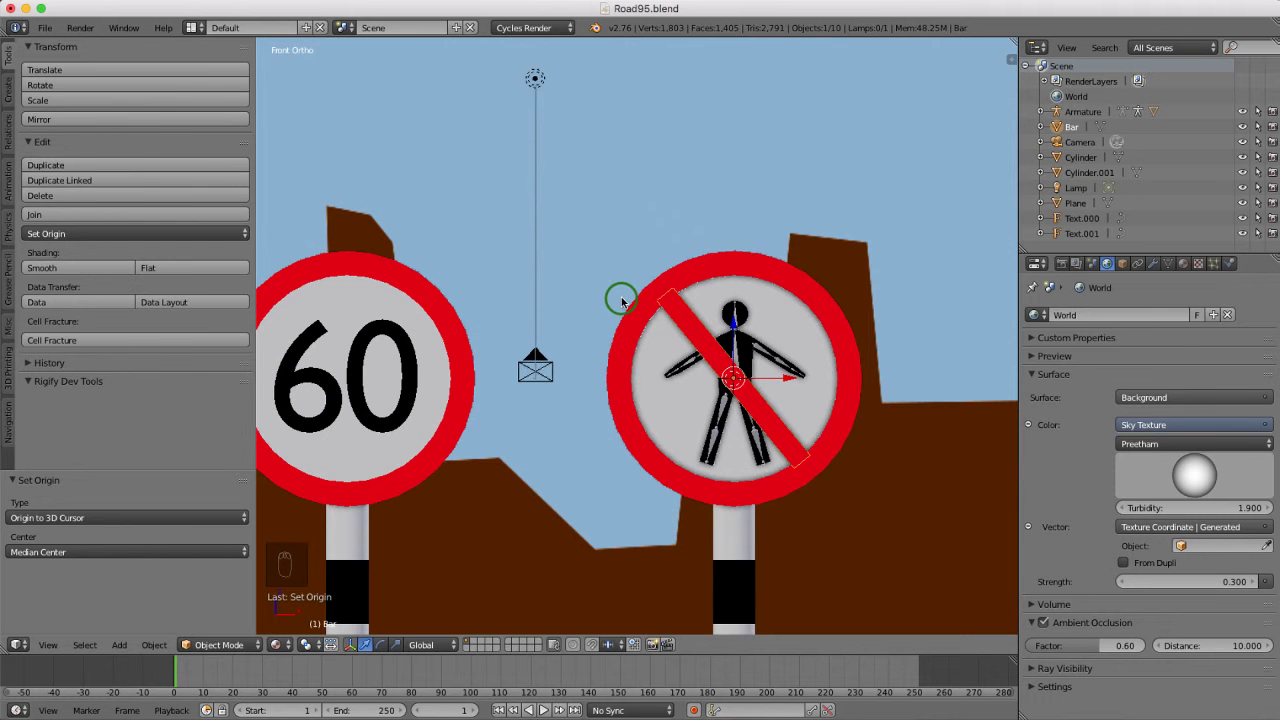
{"action": "key", "text": "t"}
{"action": "left_click", "coordinate": [636, 393]}
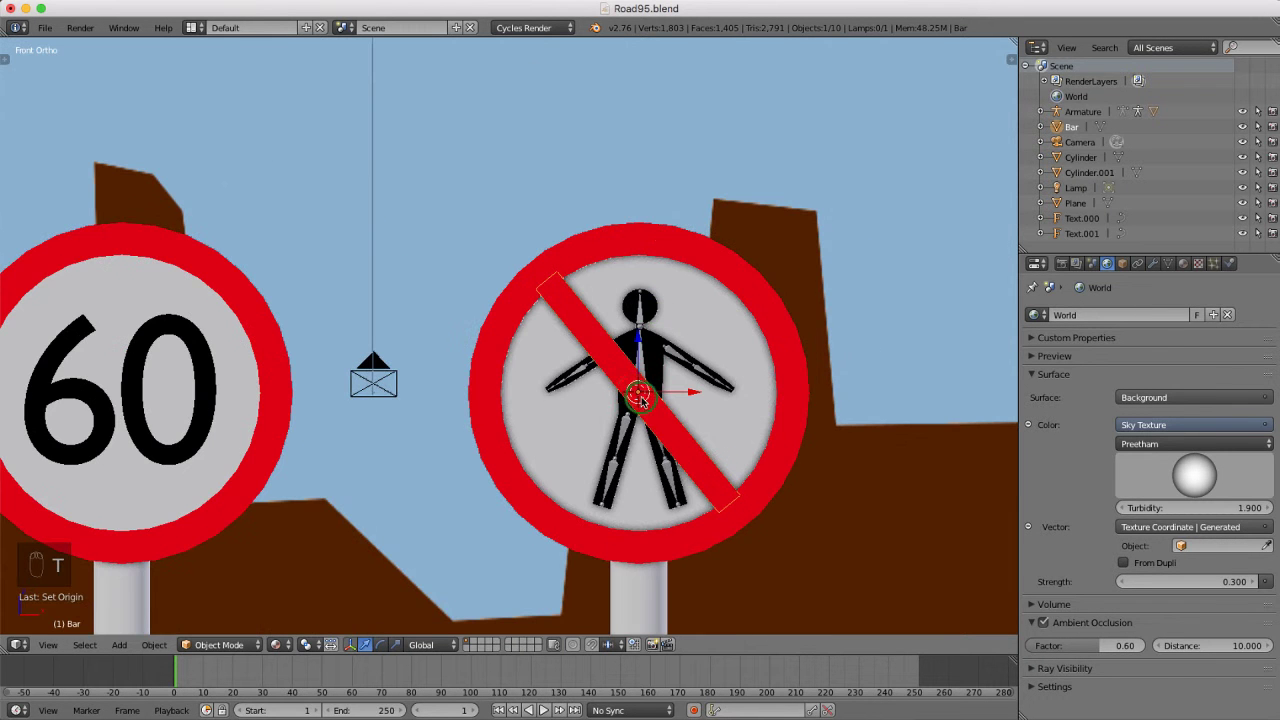
{"action": "scroll", "coordinate": [637, 393], "scroll_direction": "up", "scroll_amount": 2}
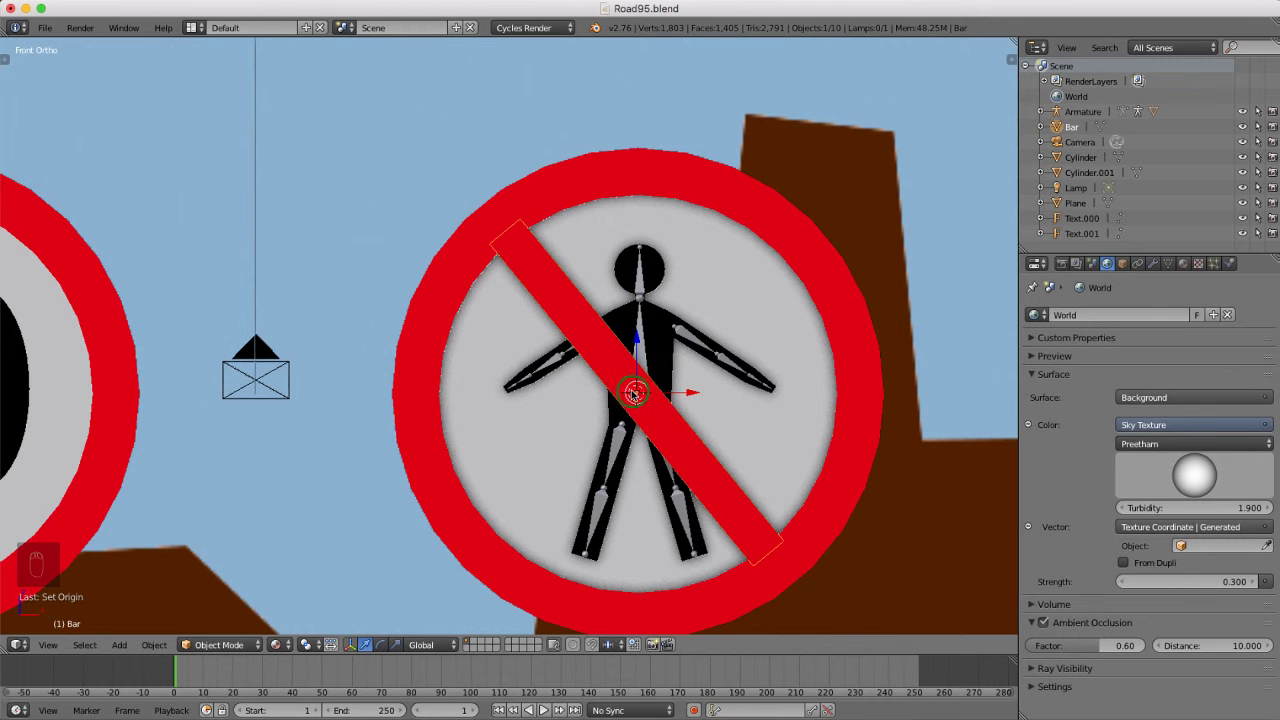
{"action": "scroll", "coordinate": [639, 394], "scroll_direction": "down", "scroll_amount": 3}
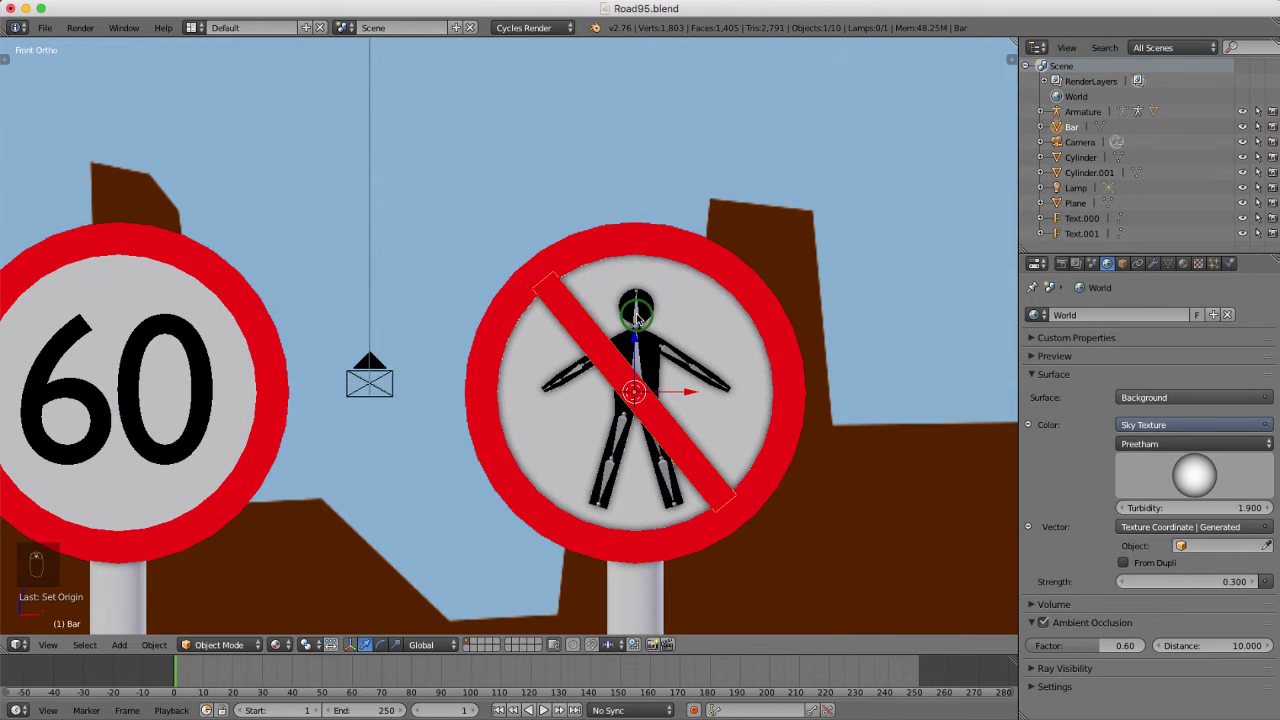
Select the pedestrian figure's armature and put it into Pose Mode
{"action": "right_click", "coordinate": [636, 313]}
{"action": "key", "text": "Tab"}
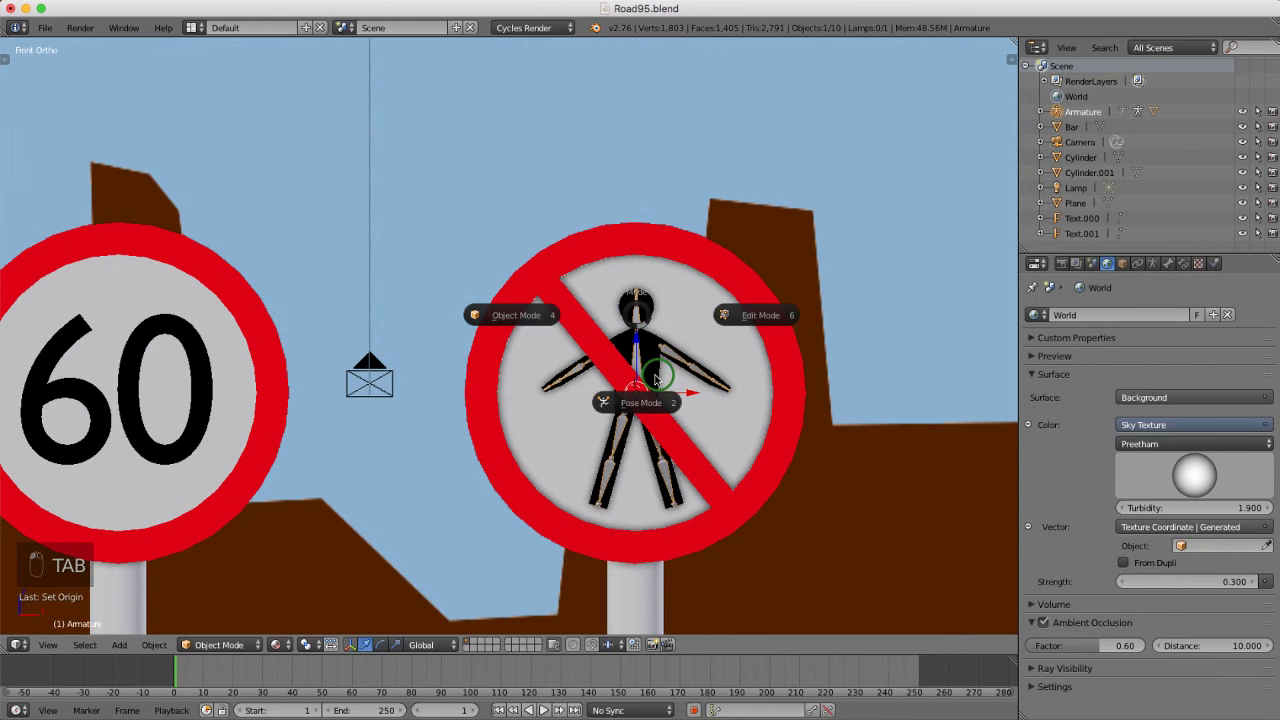
{"action": "left_click", "coordinate": [636, 403]}
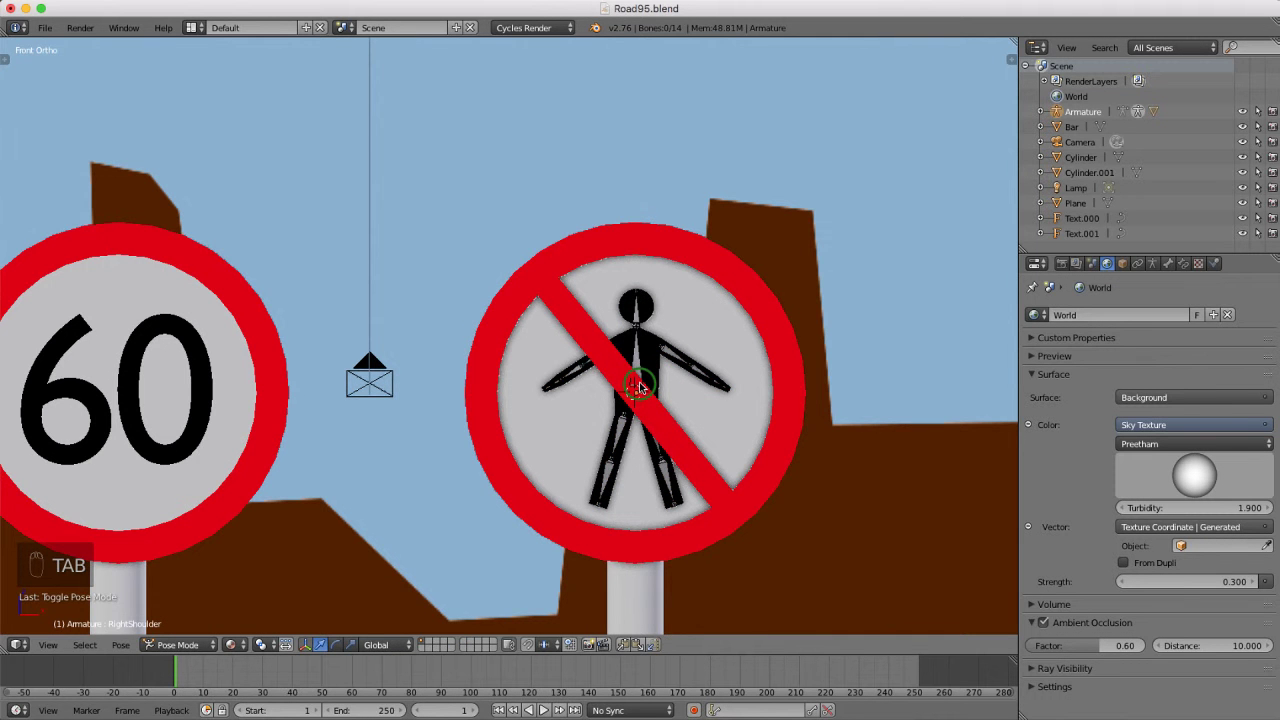
{"action": "scroll", "coordinate": [640, 388], "scroll_direction": "up", "scroll_amount": 4}
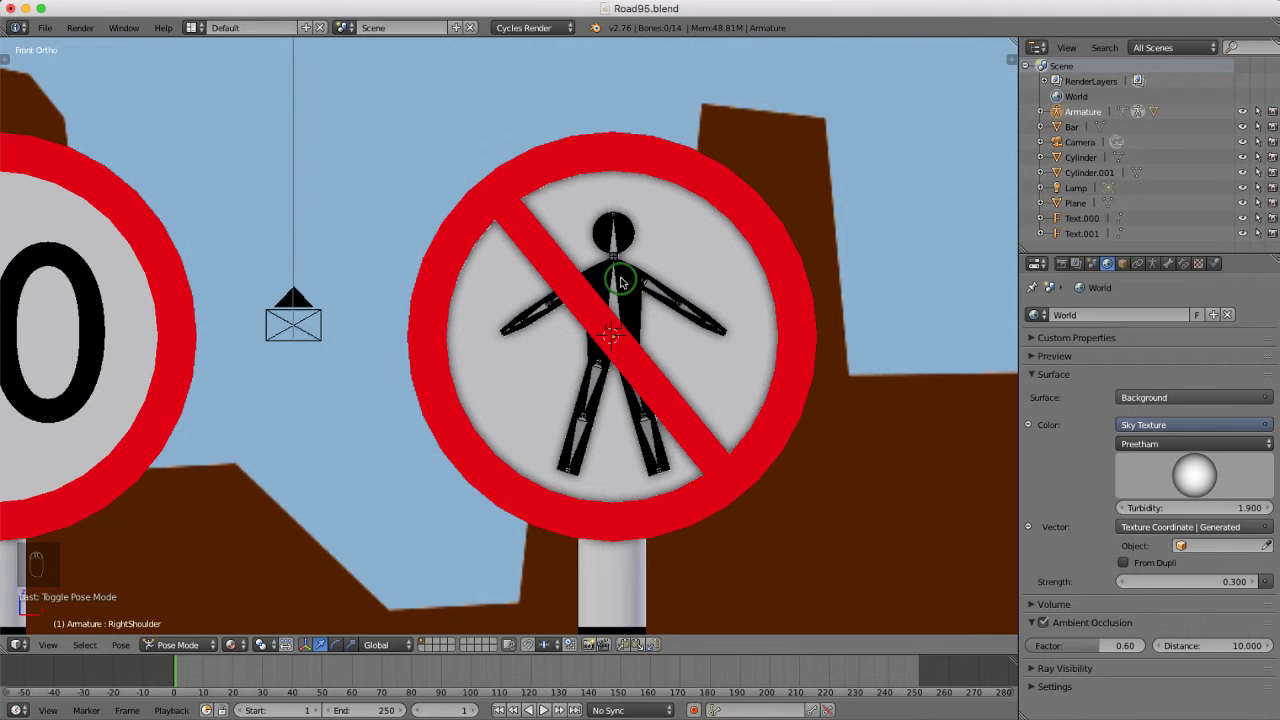
Insert a LocRotScale keyframe for all of the armature's bones at frame 24
{"action": "left_click", "coordinate": [448, 710]}
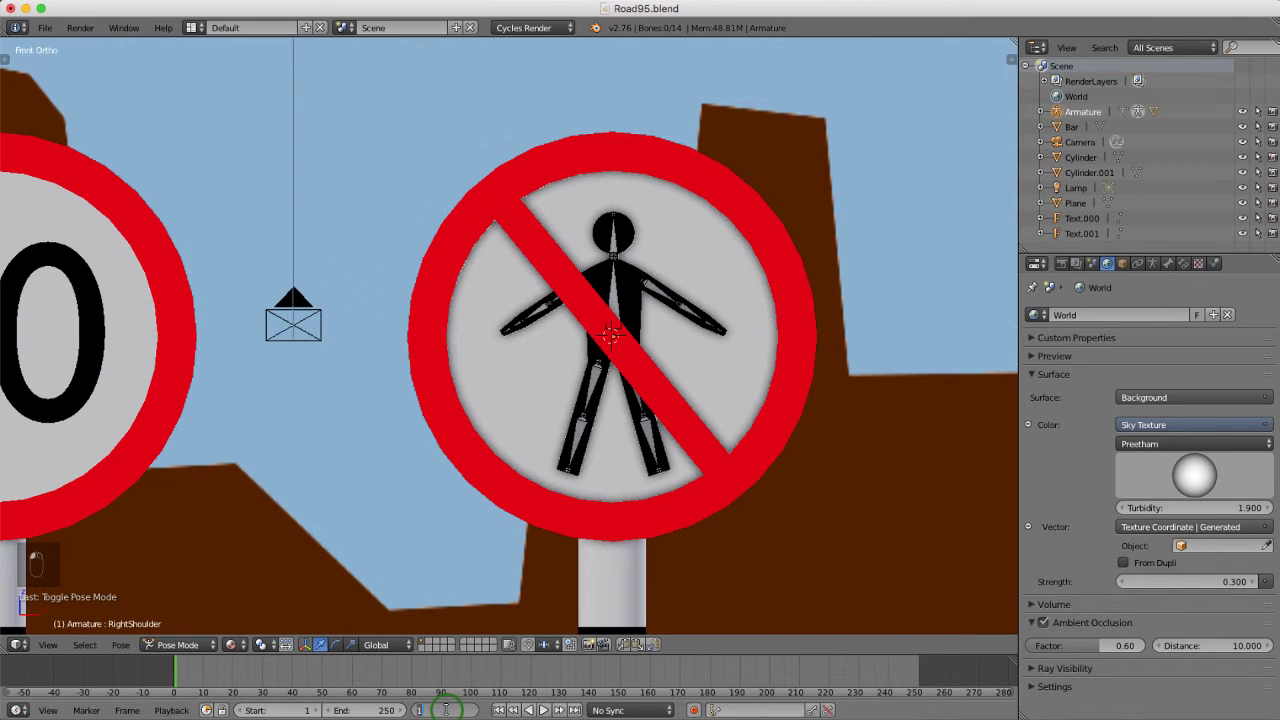
{"action": "key", "text": "Return"}
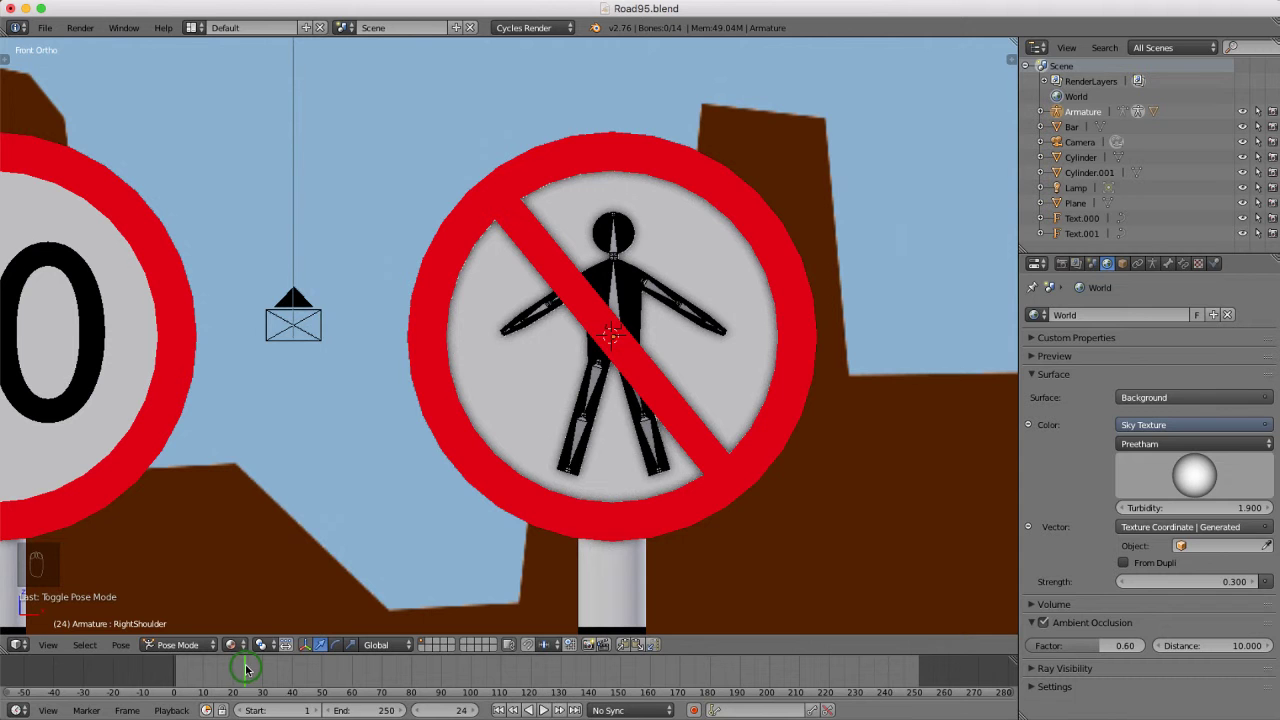
{"action": "right_click", "coordinate": [616, 240]}
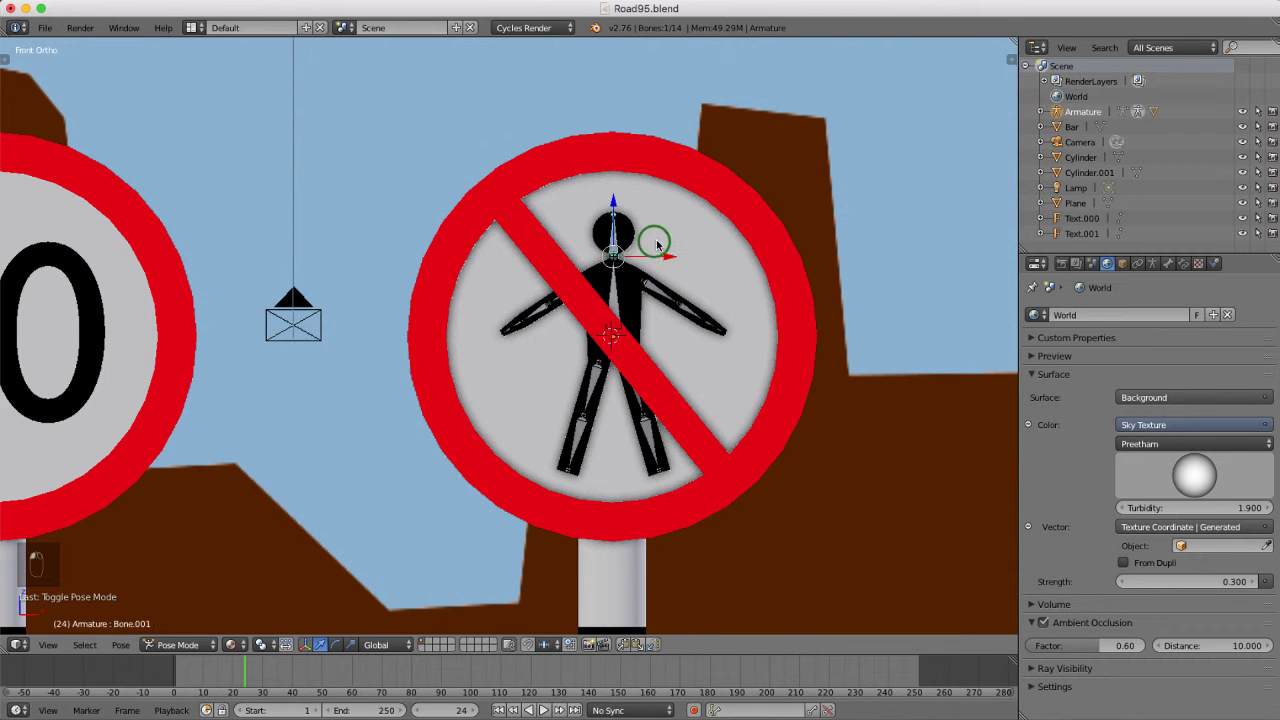
{"action": "key", "text": "a"}
{"action": "key", "text": "a"}
{"action": "key", "text": "a"}
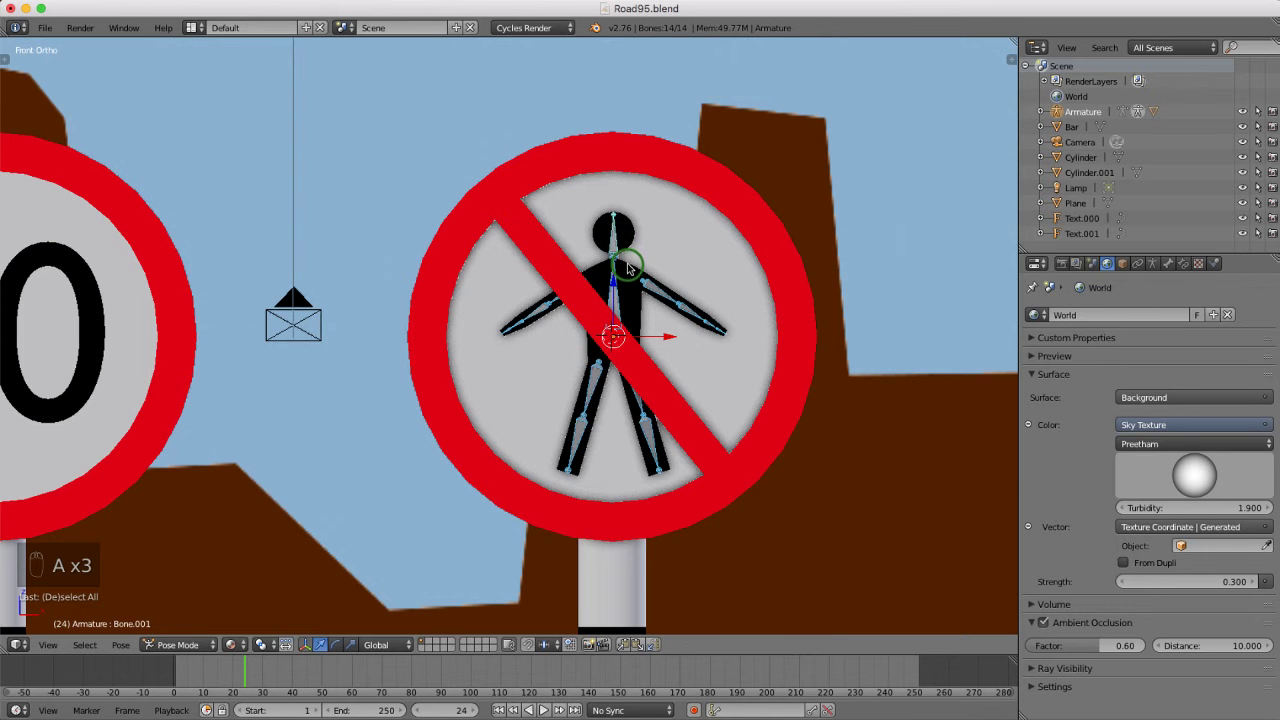
{"action": "key", "text": "i"}
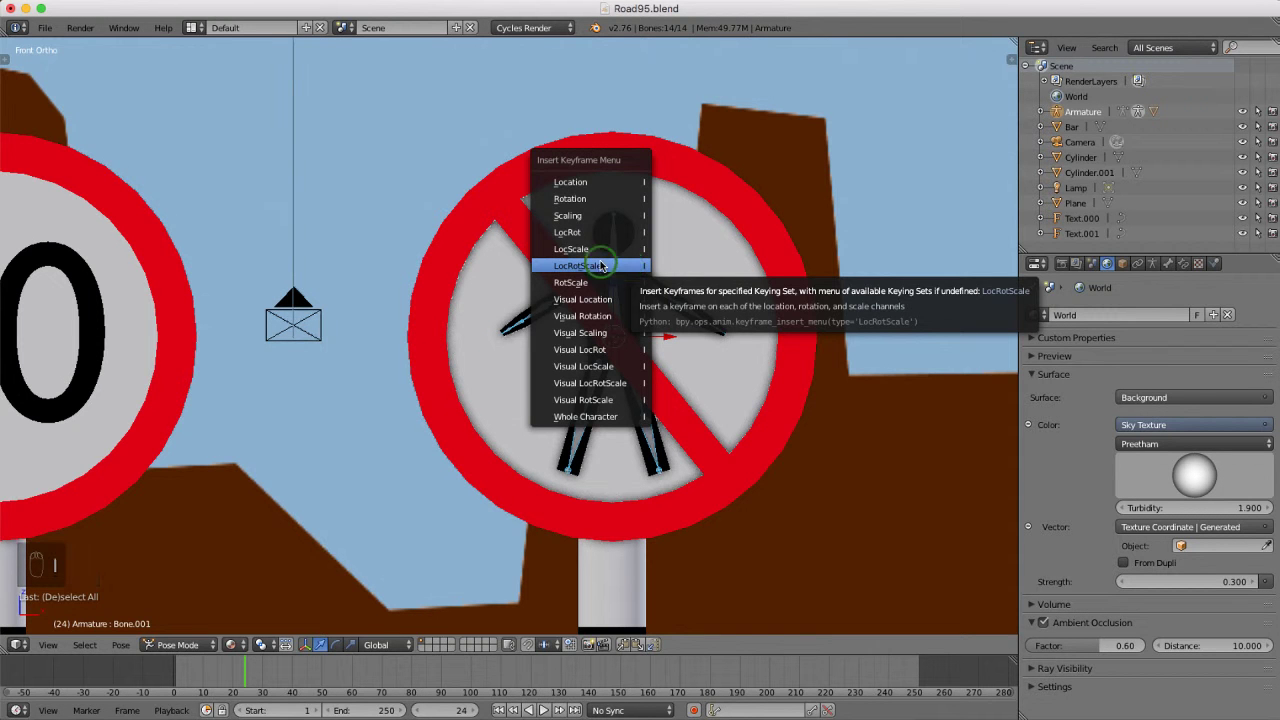
{"action": "left_click", "coordinate": [588, 265]}
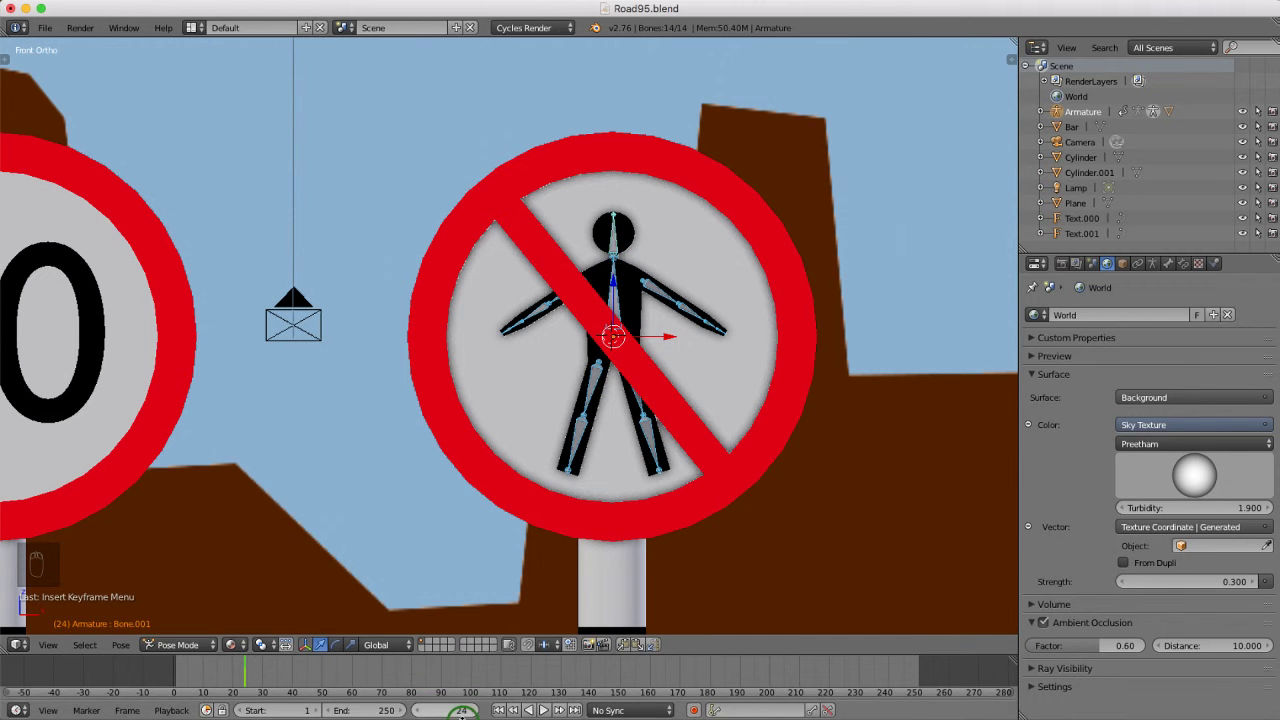
Set the current animation frame to 48
{"action": "left_click", "coordinate": [445, 710]}
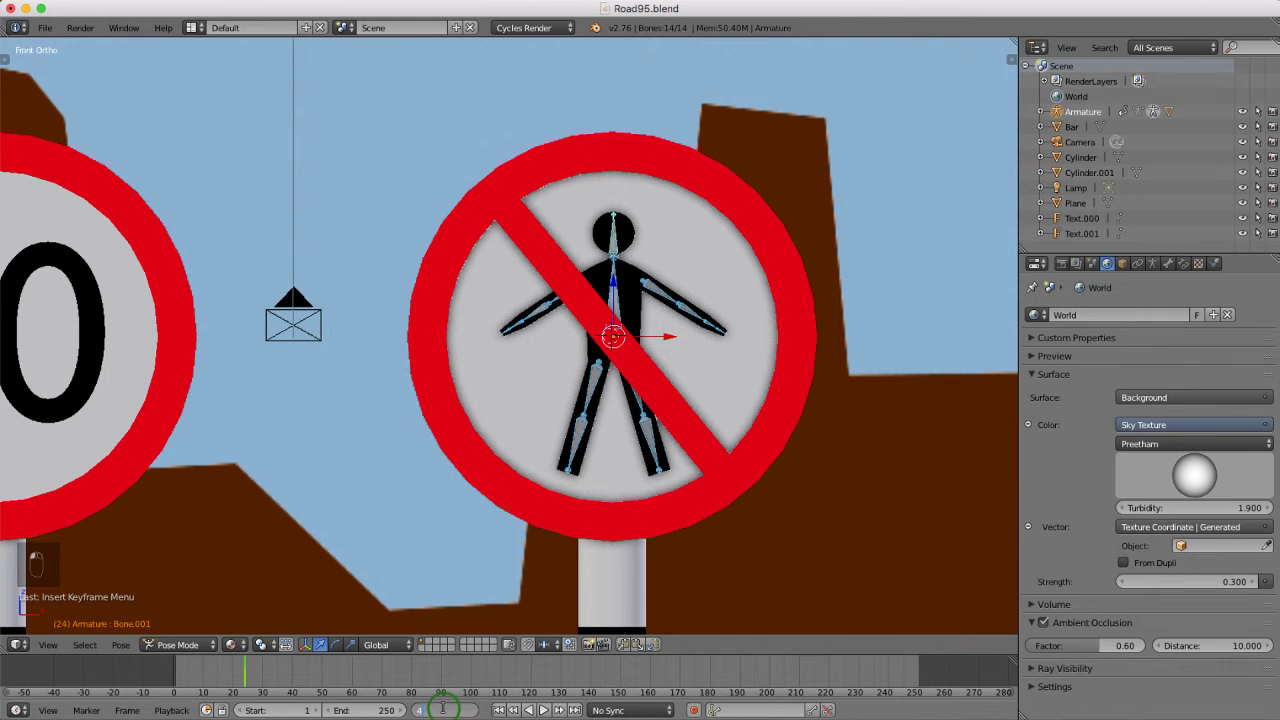
{"action": "type", "text": "48"}
{"action": "key", "text": "Return"}
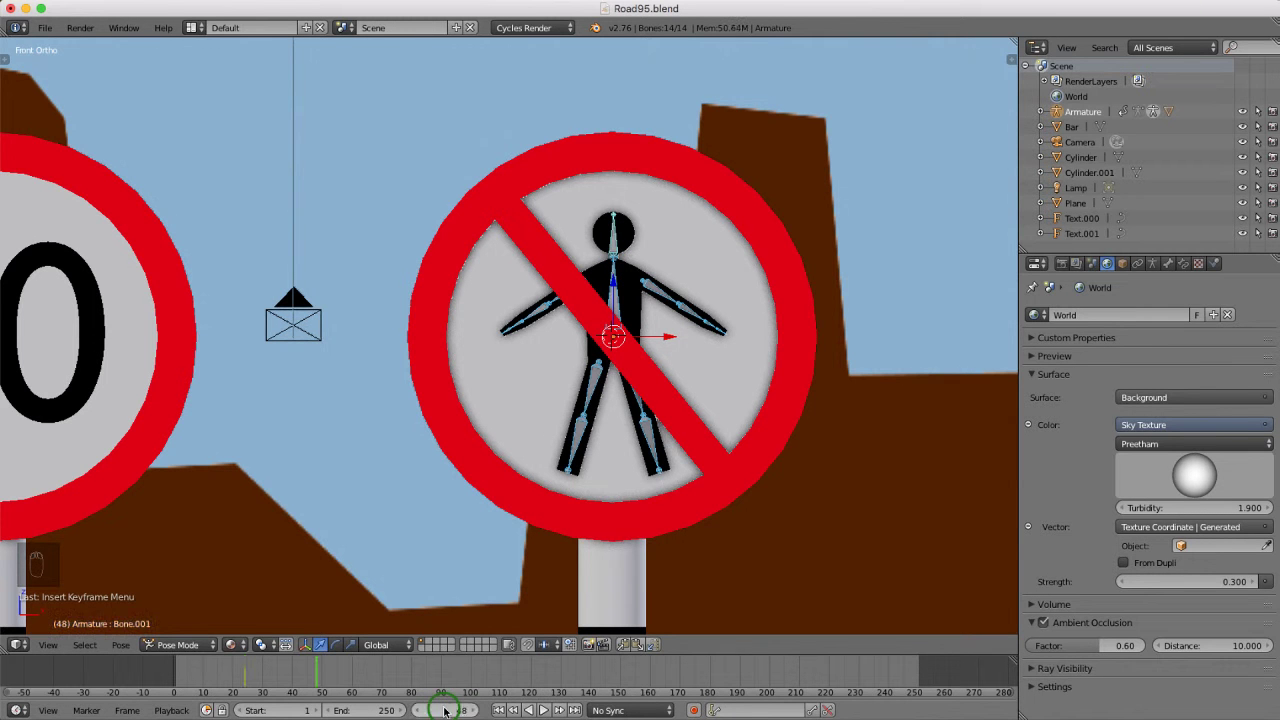
Select the figure's head bone and set up the Rotate manipulator with Local transformation orientation
{"action": "right_click", "coordinate": [613, 235]}
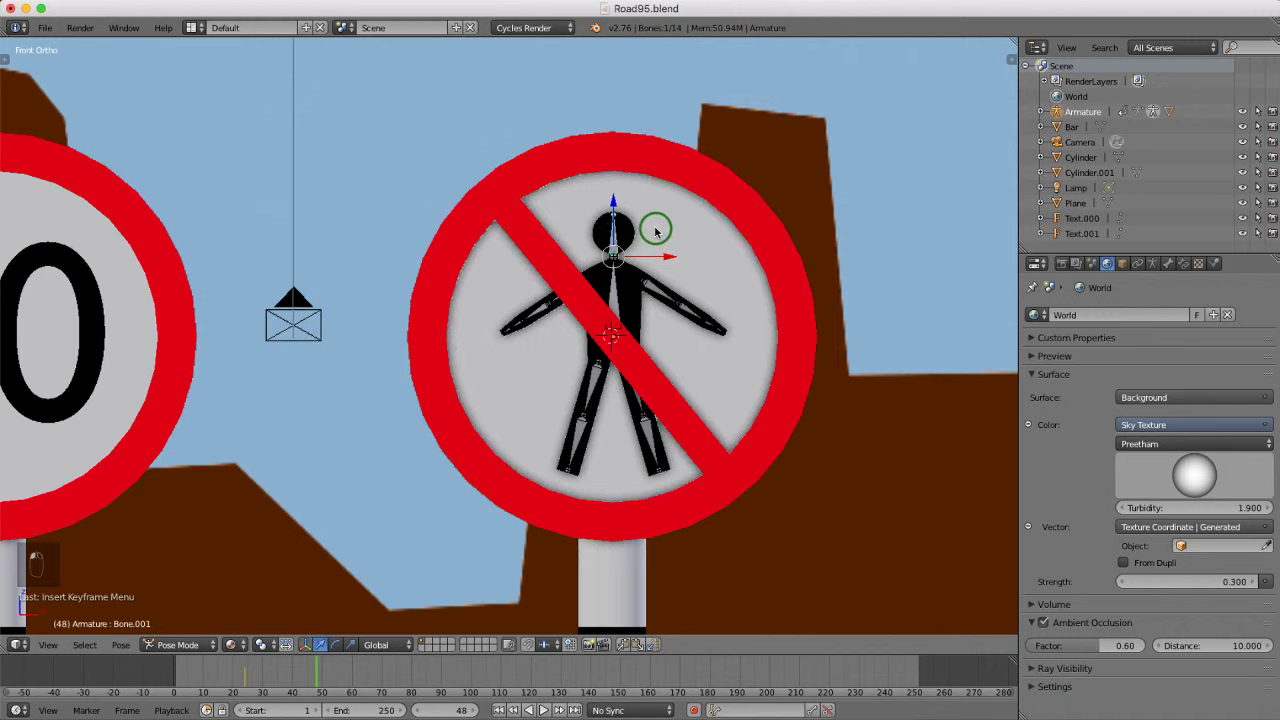
{"action": "middle_click_drag", "start_coordinate": [646, 234], "coordinate": [604, 258]}
{"action": "scroll", "coordinate": [620, 250], "scroll_direction": "up", "scroll_amount": 3}
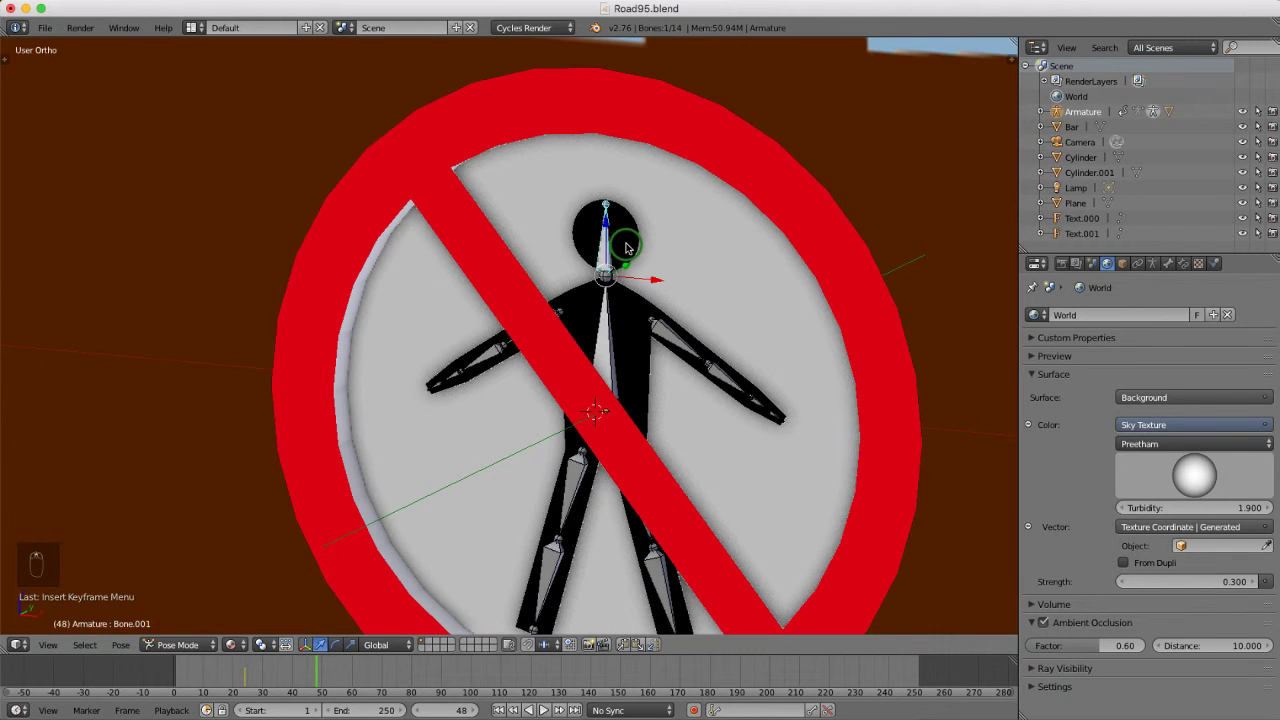
{"action": "key", "text": "ctrl+space"}
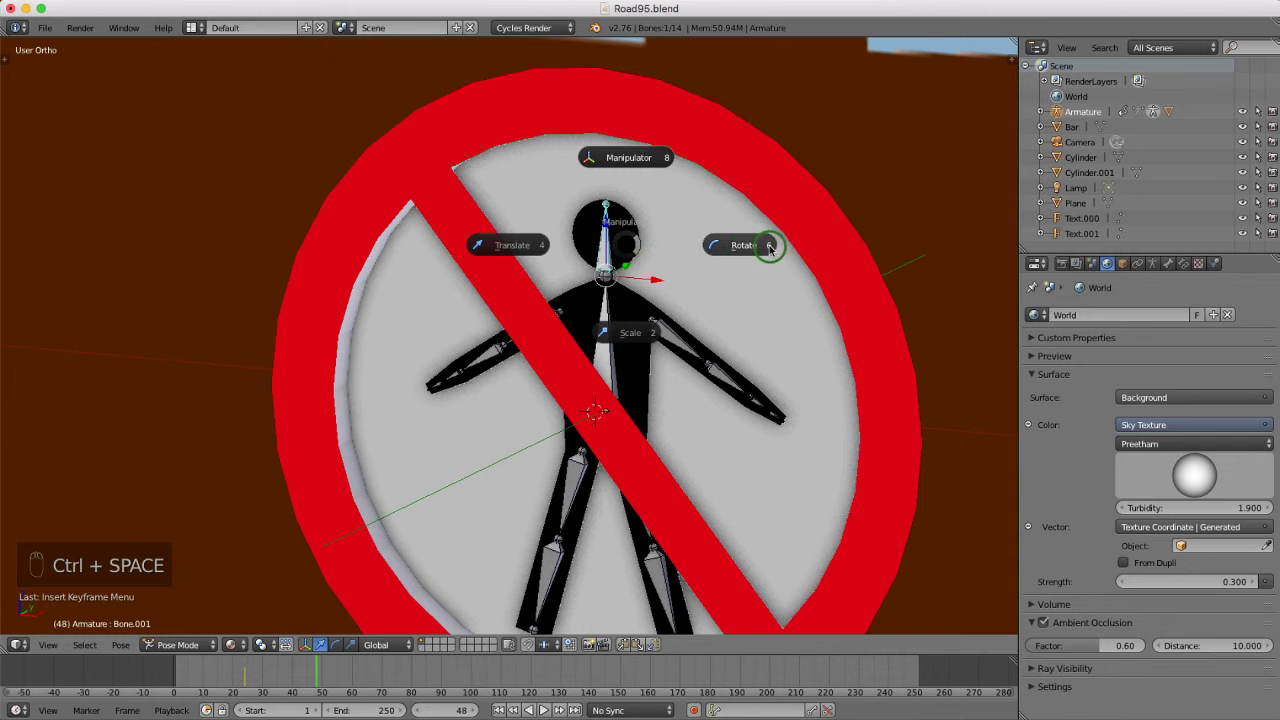
{"action": "left_click", "coordinate": [748, 250]}
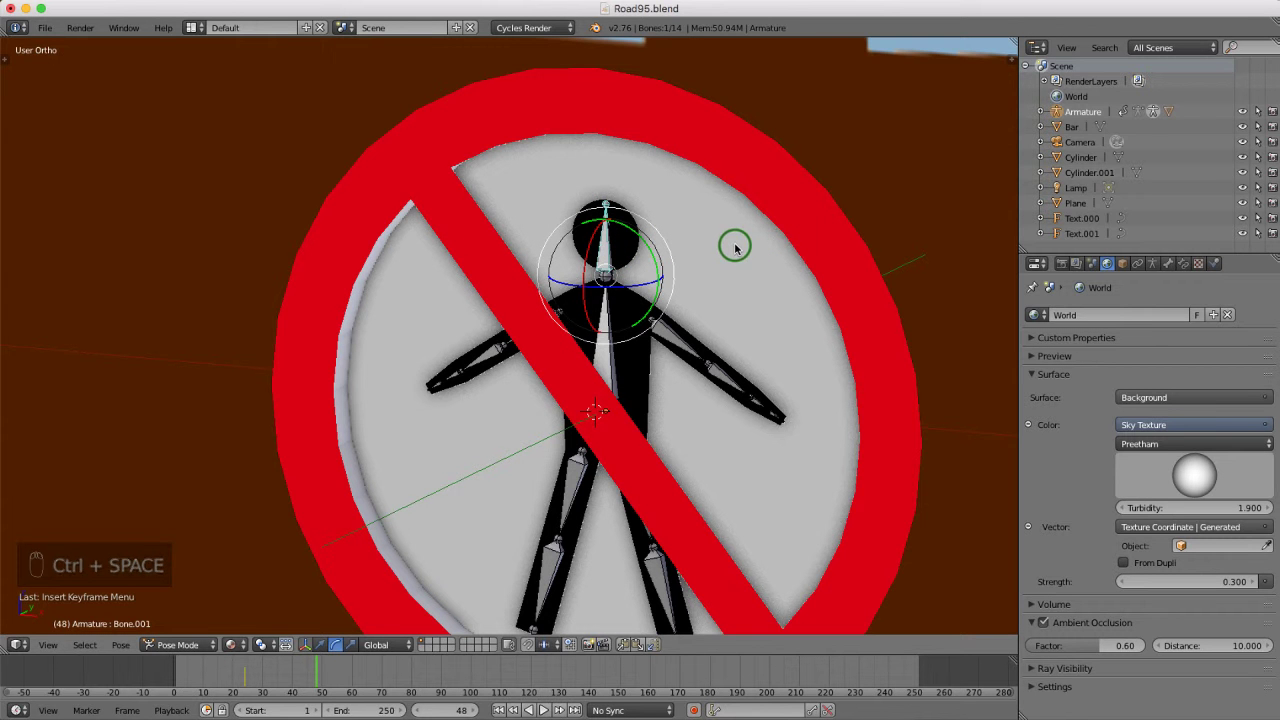
{"action": "key", "text": "alt+space"}
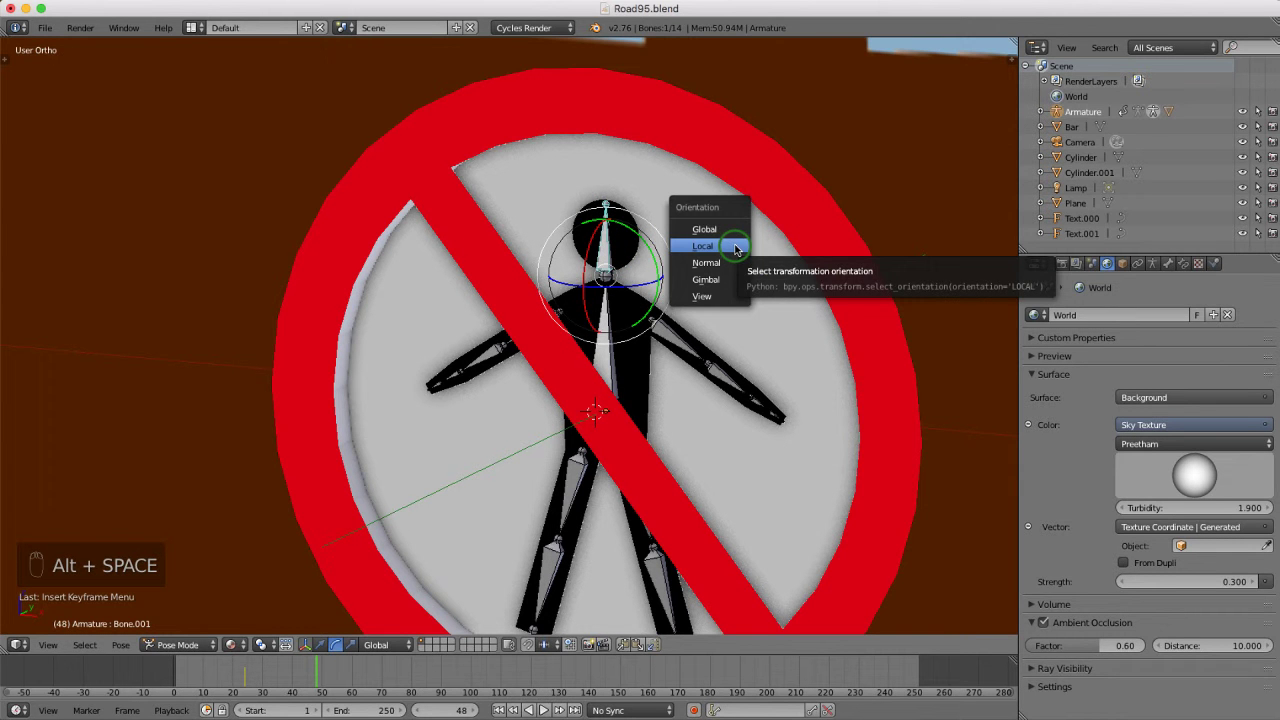
{"action": "left_click", "coordinate": [720, 248]}
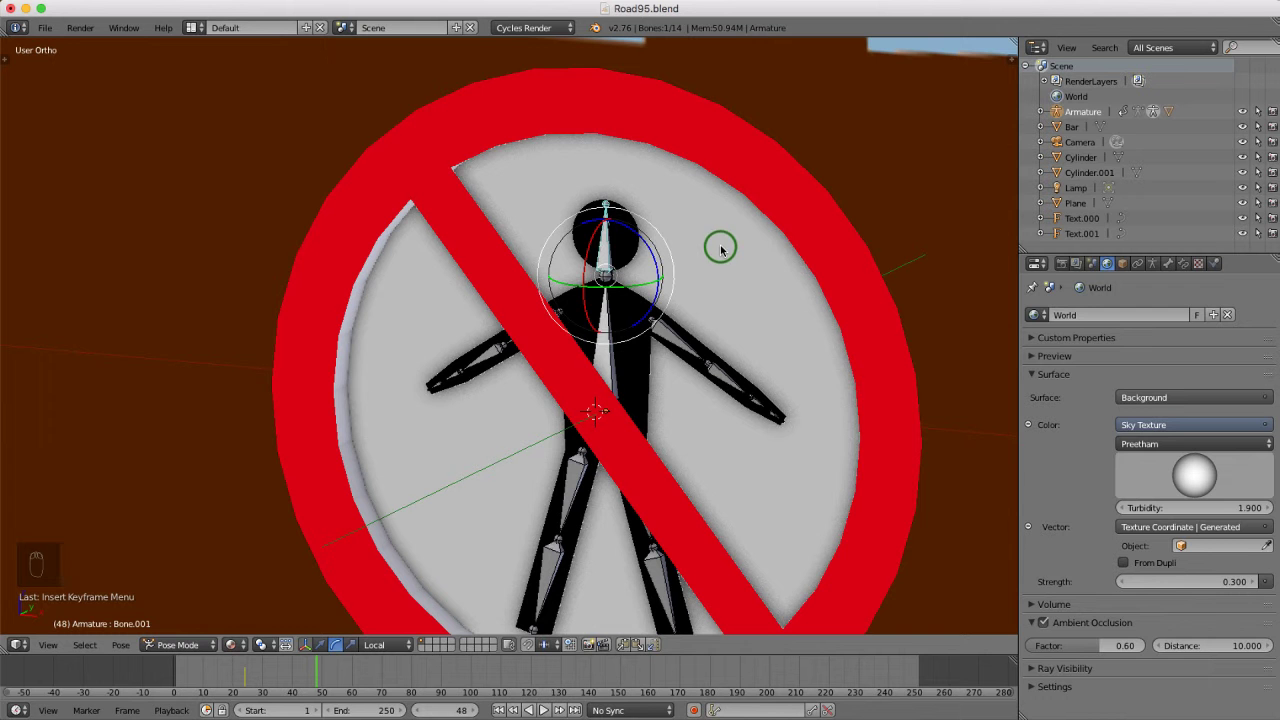
Rotate the head bone so the head turns to one side, and insert a LocRotScale keyframe for it at frame 48
{"action": "left_click_drag", "start_coordinate": [593, 240], "coordinate": [613, 296]}
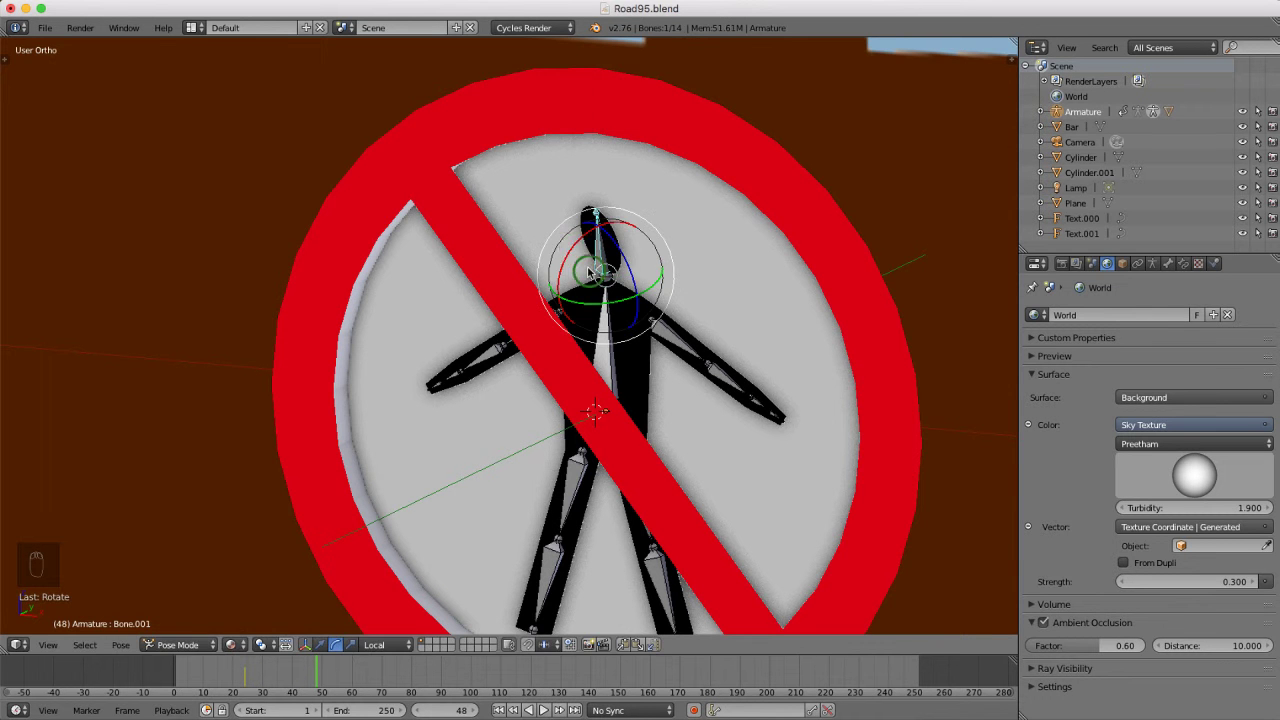
{"action": "left_click_drag", "start_coordinate": [576, 250], "coordinate": [580, 255]}
{"action": "middle_click_drag", "start_coordinate": [590, 260], "coordinate": [650, 288]}
{"action": "left_click_drag", "start_coordinate": [648, 287], "coordinate": [636, 286]}
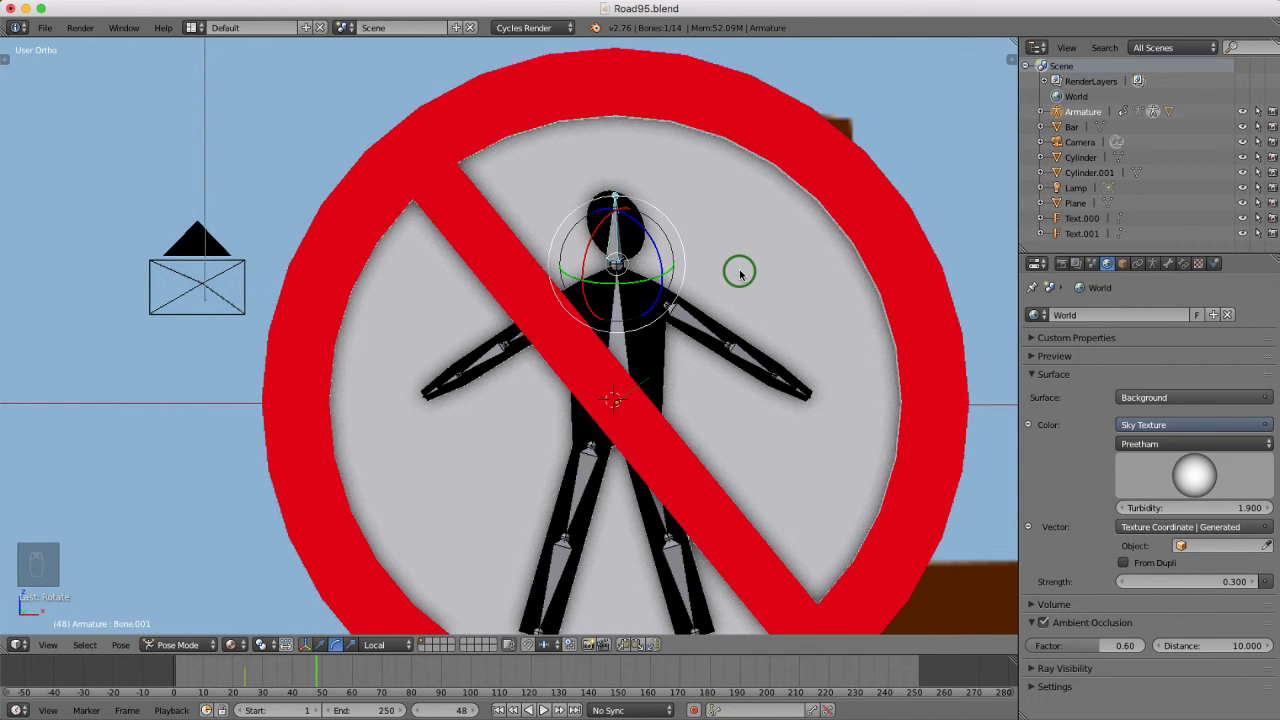
{"action": "key", "text": "KP_1"}
{"action": "left_click_drag", "start_coordinate": [638, 238], "coordinate": [640, 239]}
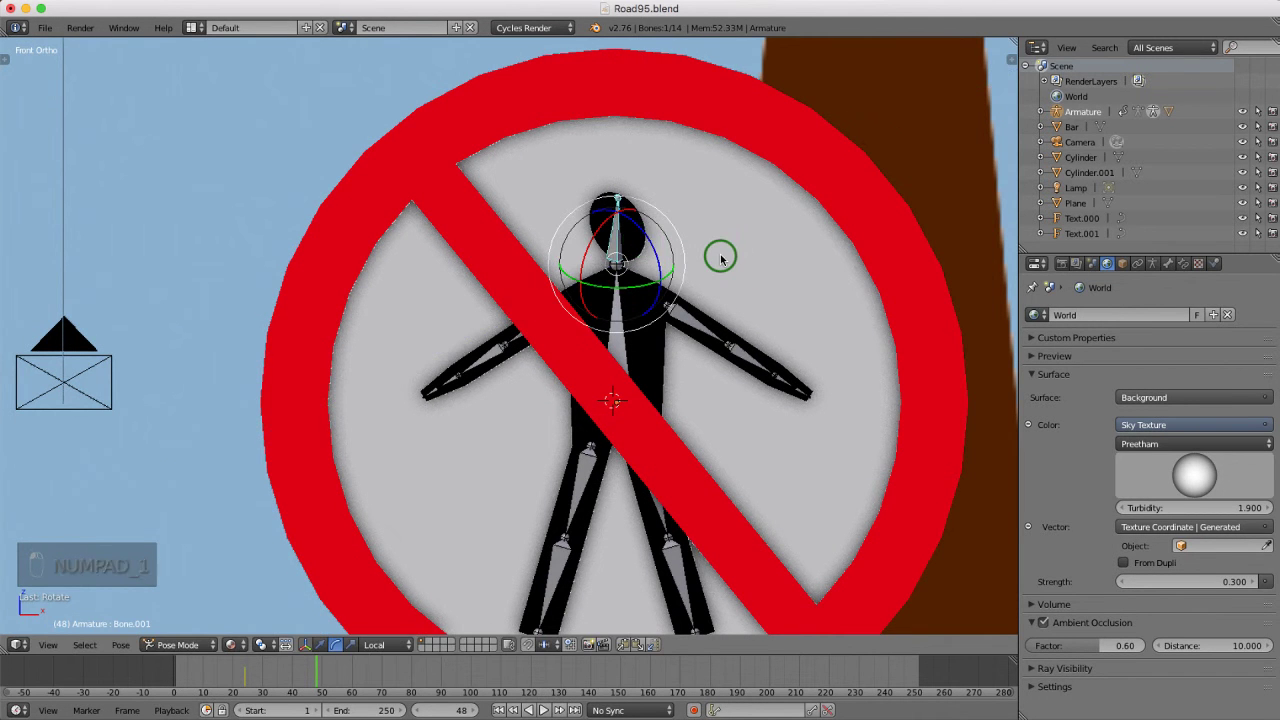
{"action": "key", "text": "i"}
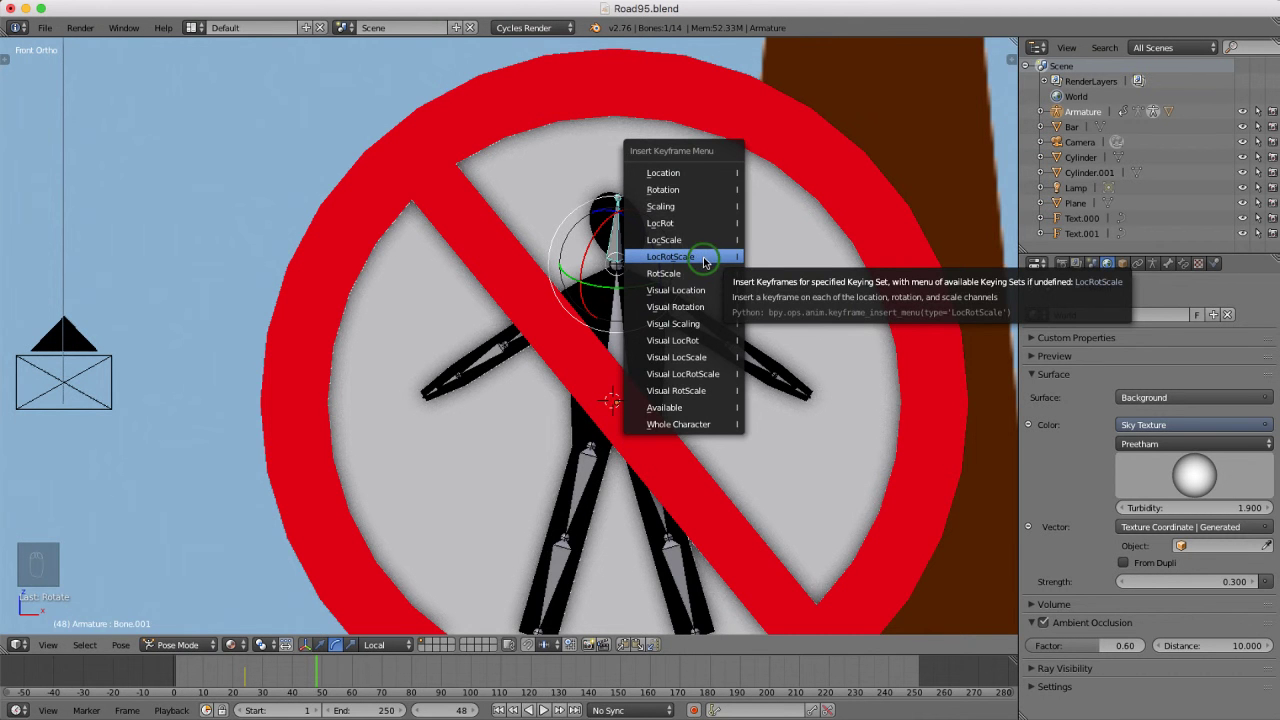
{"action": "left_click", "coordinate": [703, 261]}
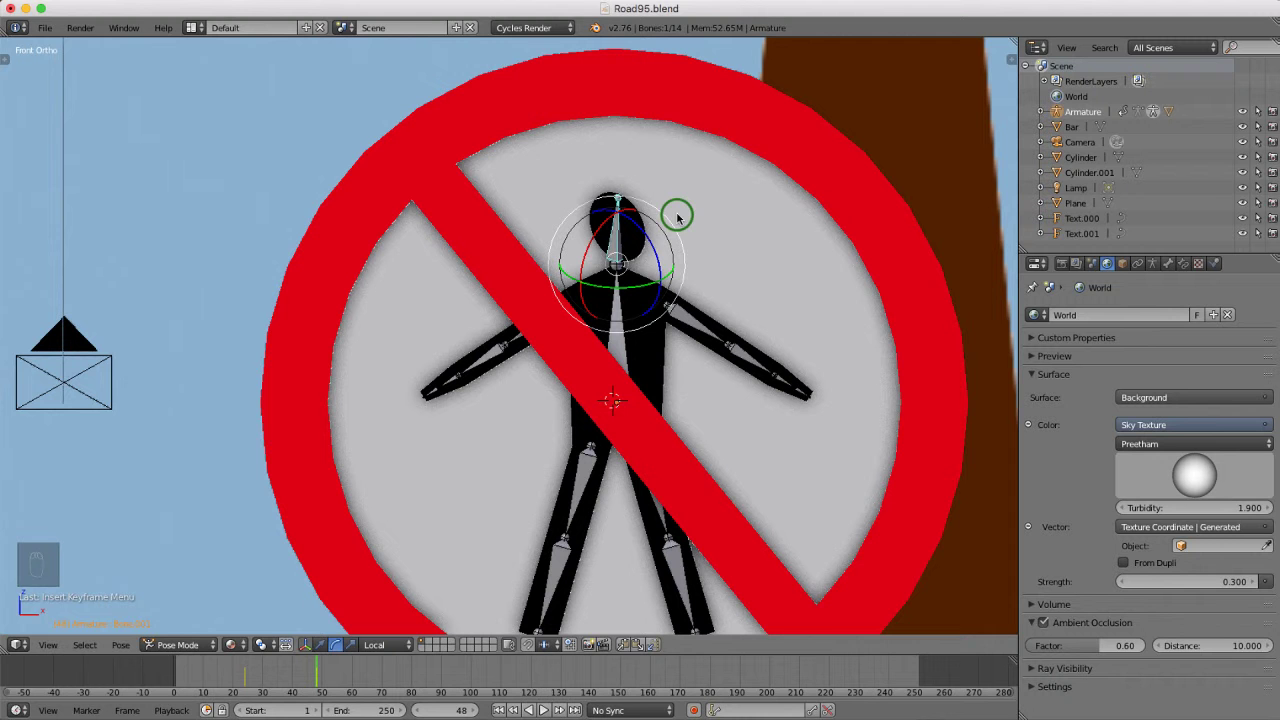
At frame 72, clear the head bone's rotation and insert a LocRotScale keyframe for it
{"action": "left_click", "coordinate": [441, 710]}
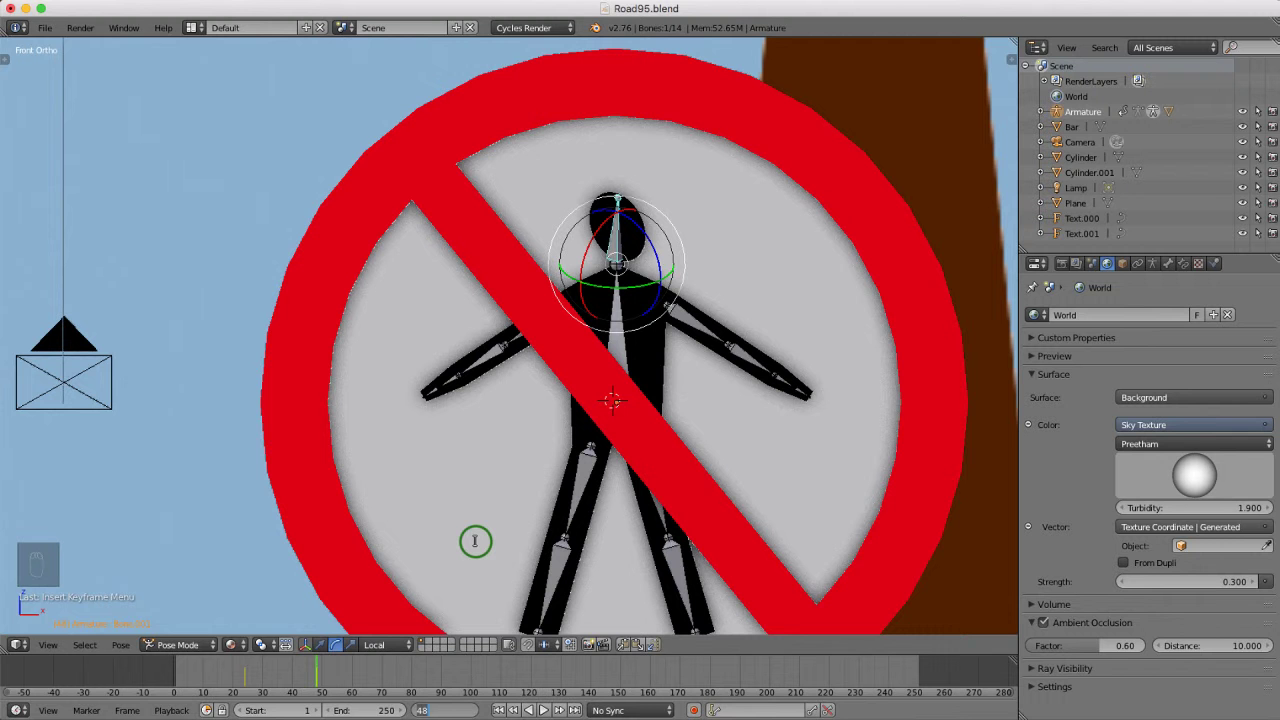
{"action": "key", "text": "Return"}
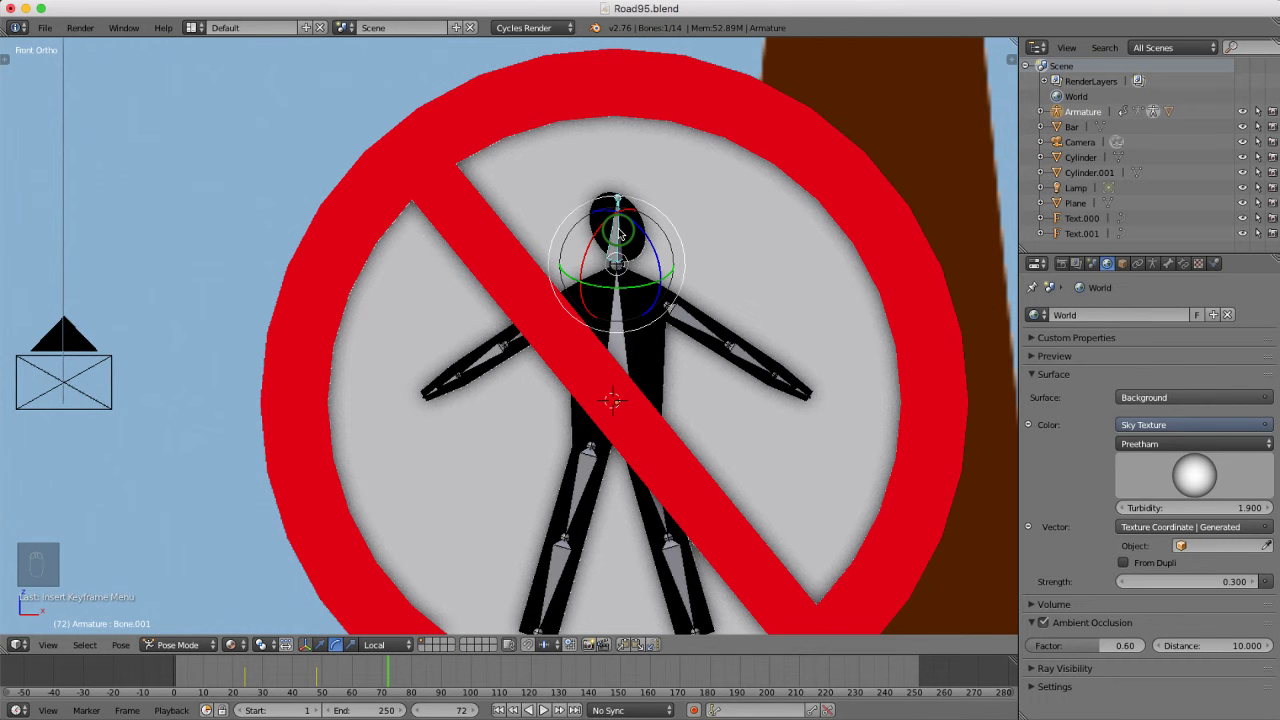
{"action": "key", "text": "alt+r"}
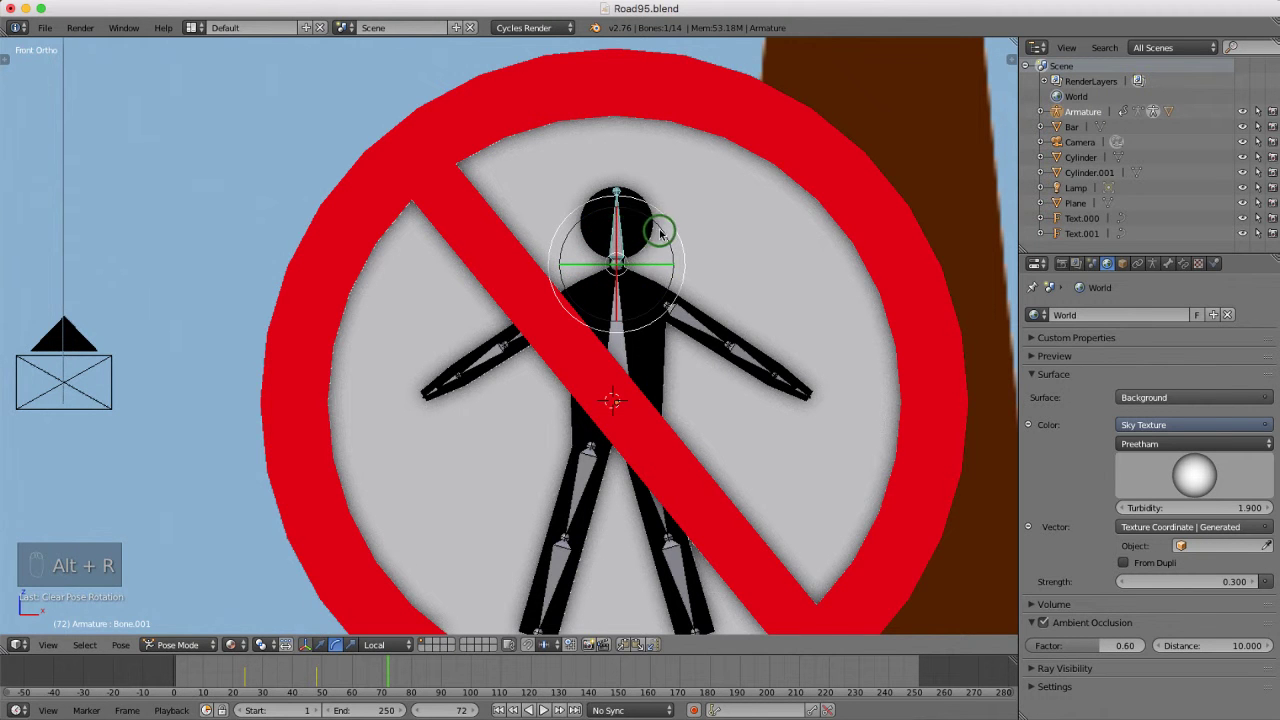
{"action": "key", "text": "i"}
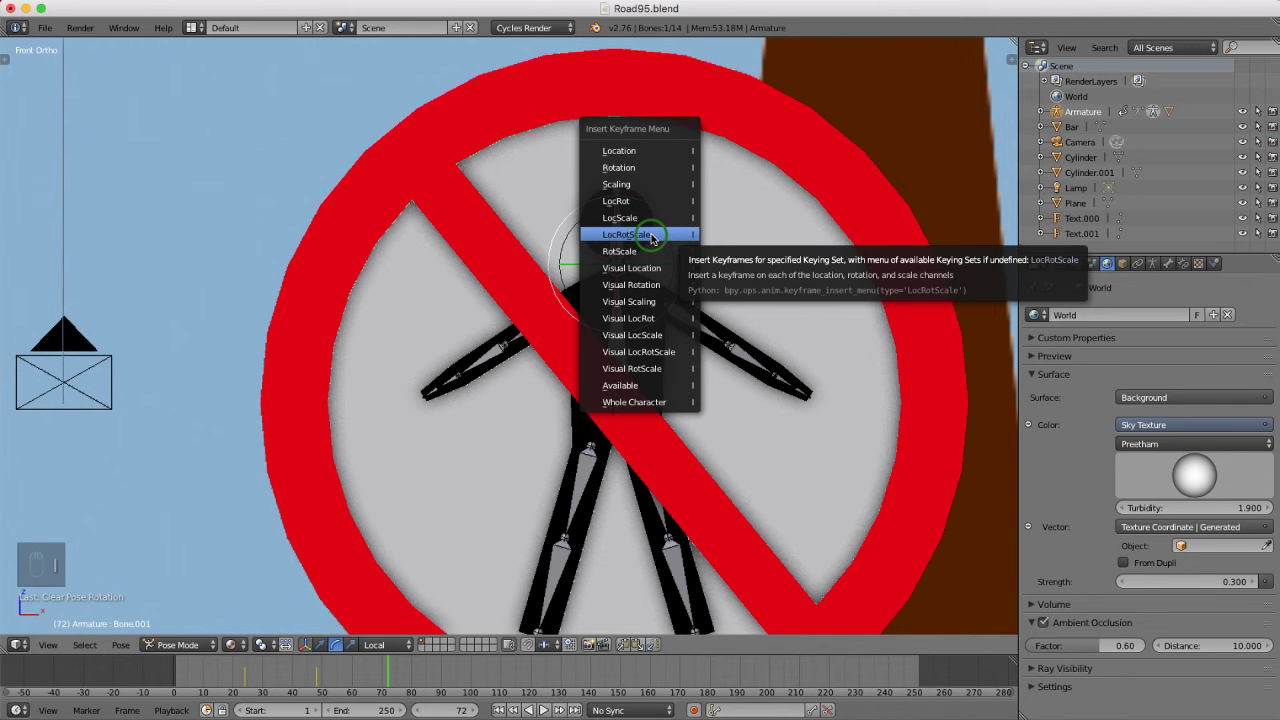
{"action": "left_click", "coordinate": [652, 237]}
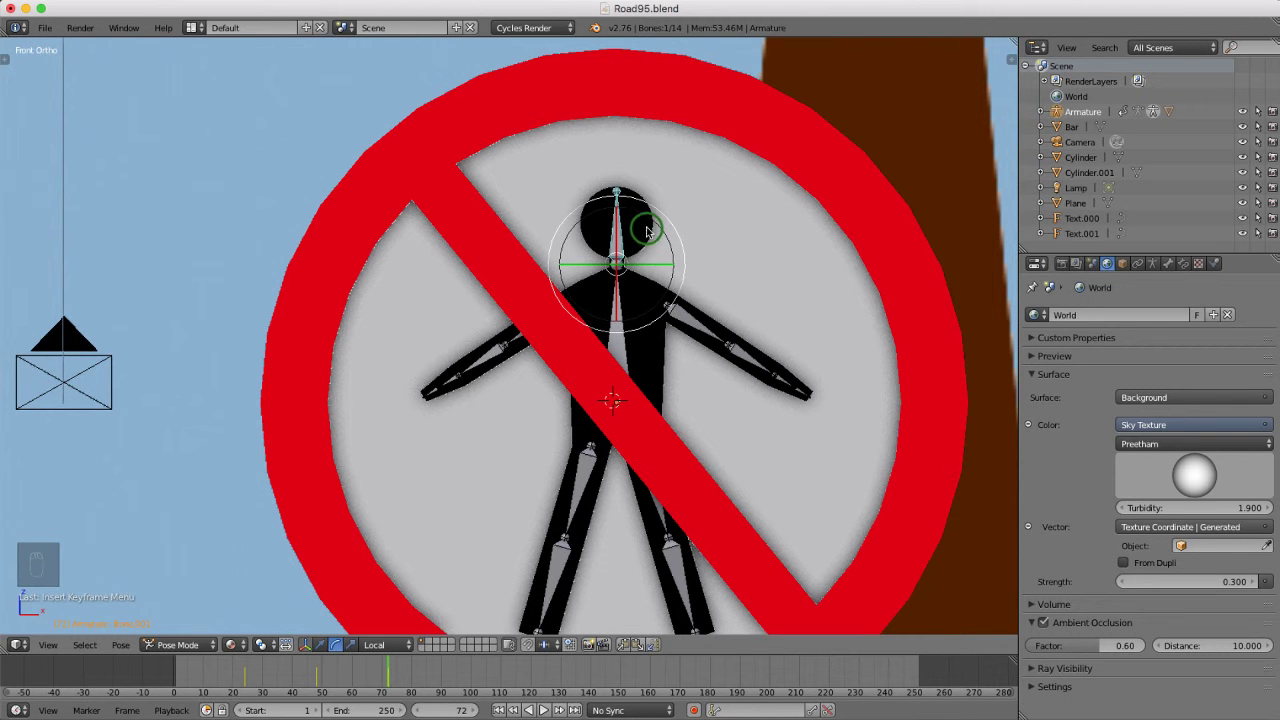
{"action": "scroll", "coordinate": [643, 224], "scroll_direction": "down", "scroll_amount": 1}
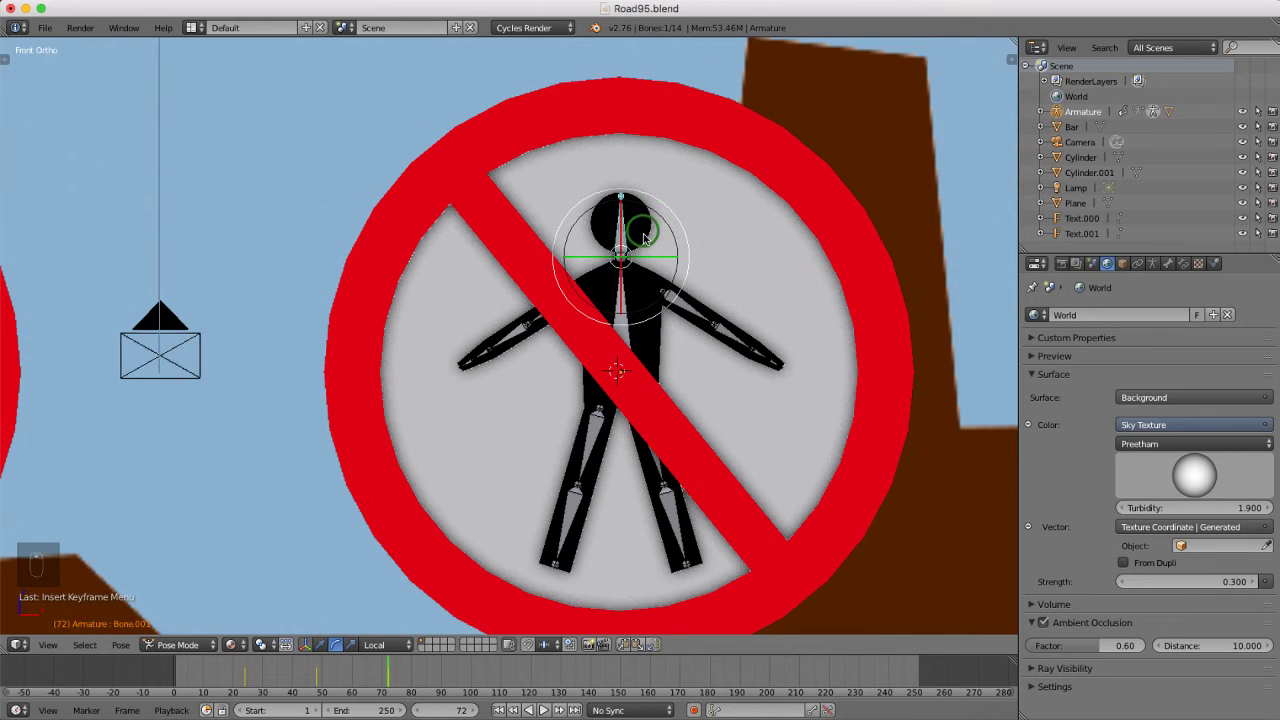
{"action": "scroll", "coordinate": [642, 220], "scroll_direction": "up", "scroll_amount": 1}
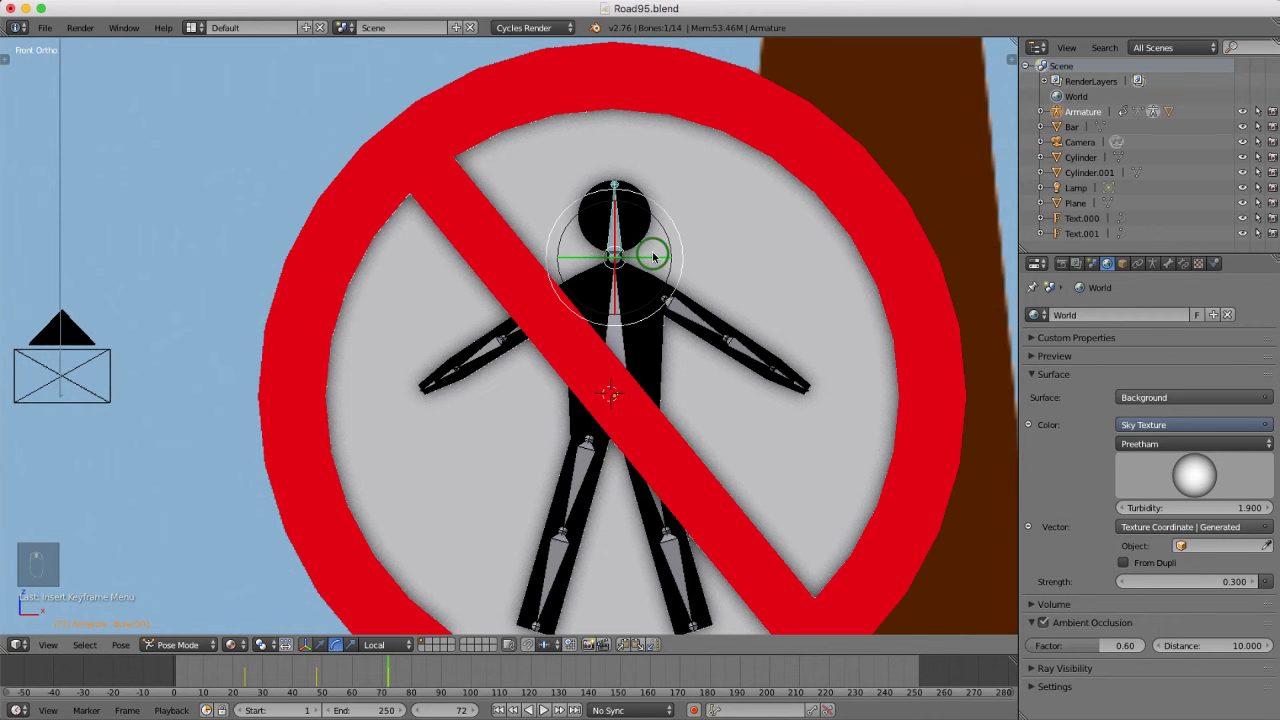
{"action": "right_click", "coordinate": [667, 451]}
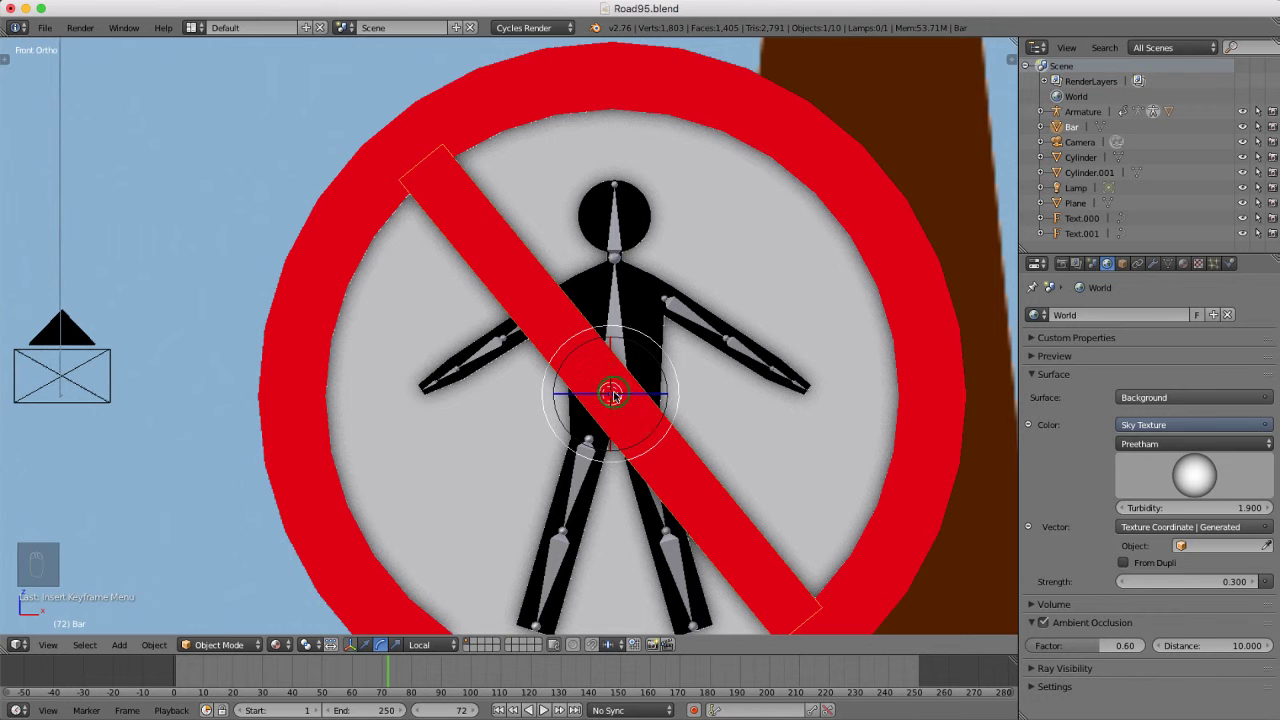
{"action": "mouse_move", "coordinate": [380, 670]}
{"action": "left_mouse_down"}
{"action": "mouse_move", "coordinate": [314, 669]}
{"action": "mouse_move", "coordinate": [377, 668]}
{"action": "left_mouse_up"}
{"action": "left_click_drag", "start_coordinate": [696, 286], "coordinate": [675, 312]}
{"action": "right_click", "coordinate": [675, 312]}
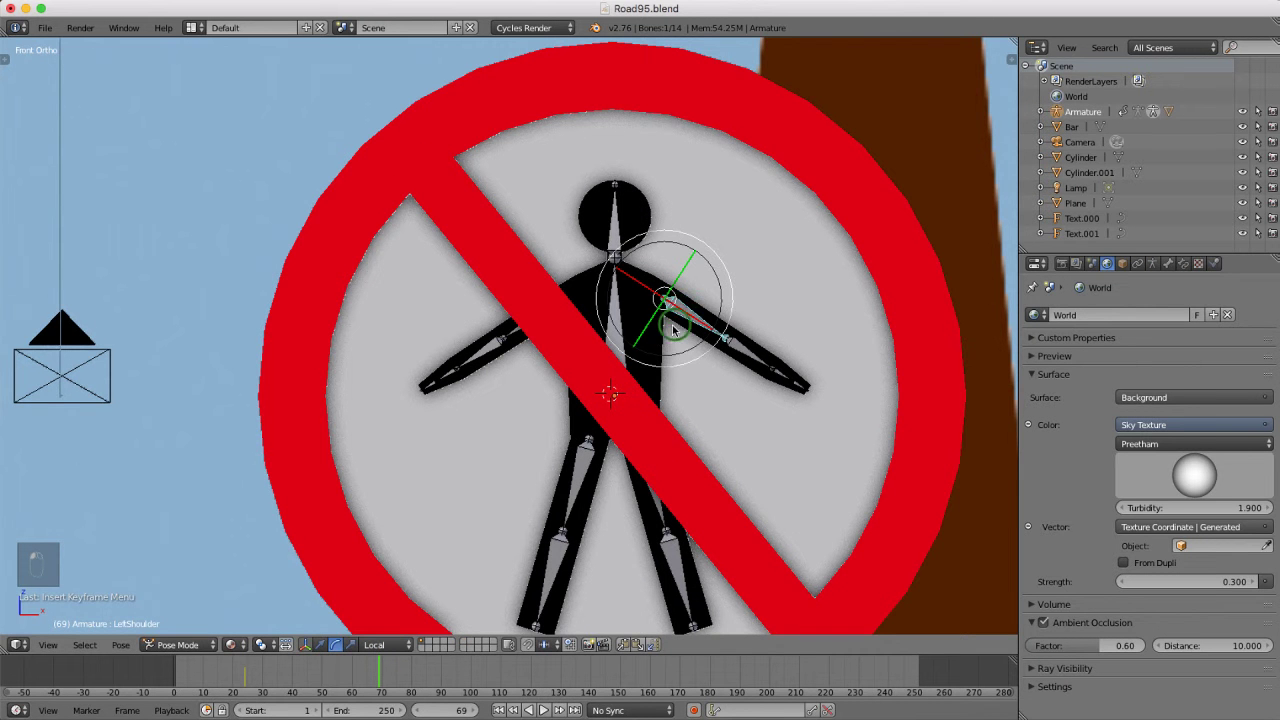
{"action": "right_click", "coordinate": [617, 222]}
{"action": "right_click", "coordinate": [482, 541]}
{"action": "right_click", "coordinate": [388, 678]}
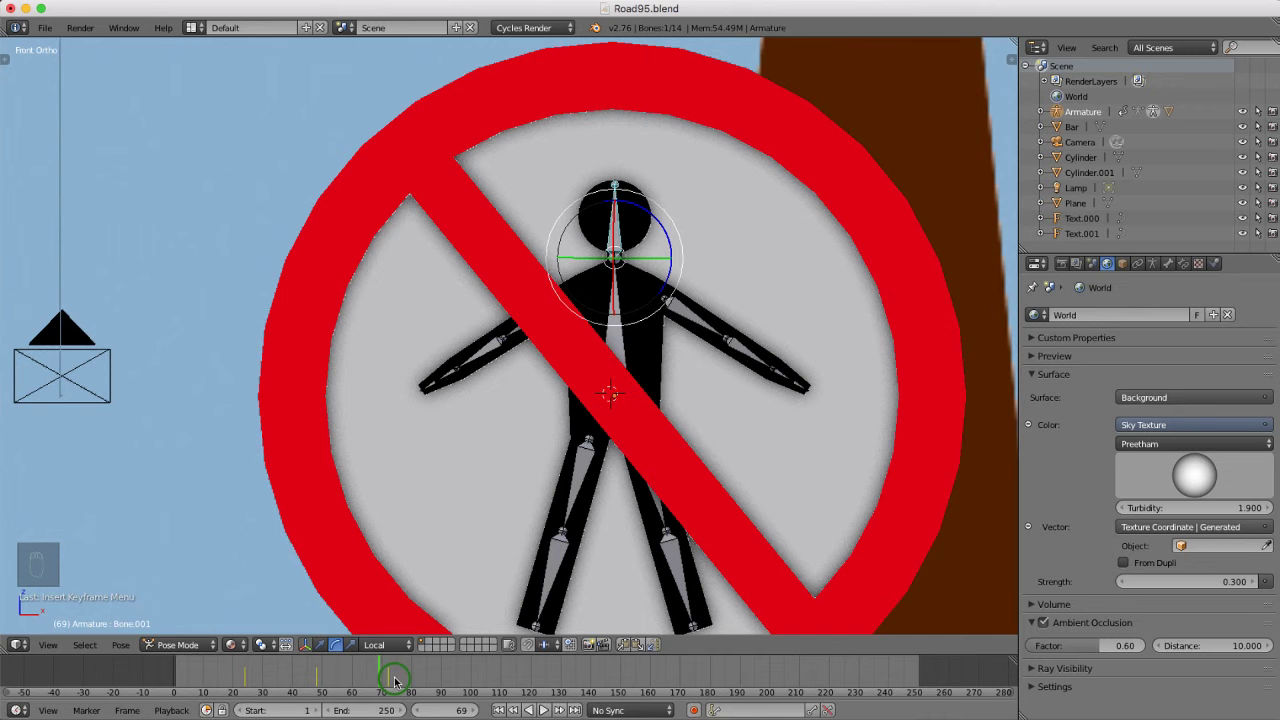
{"action": "left_click", "coordinate": [388, 678]}
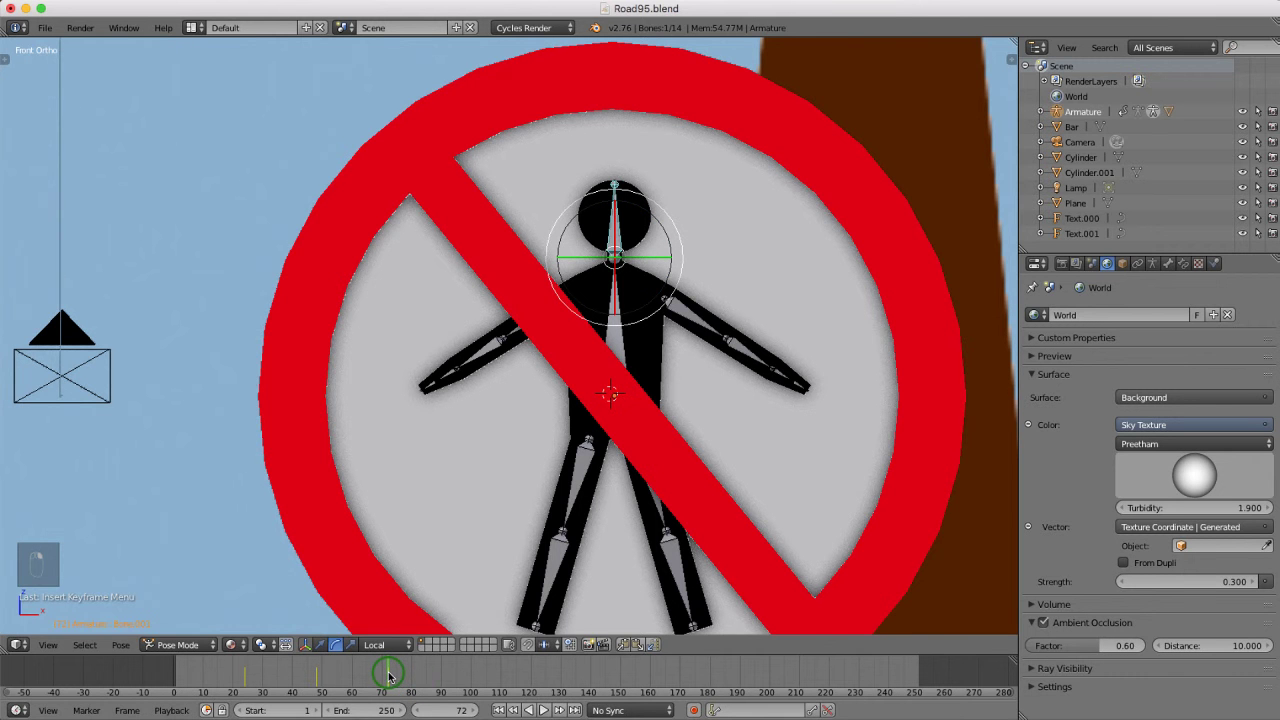
Insert a LocRotScale keyframe for the LeftShoulder bone at frame 65
{"action": "right_click", "coordinate": [688, 316]}
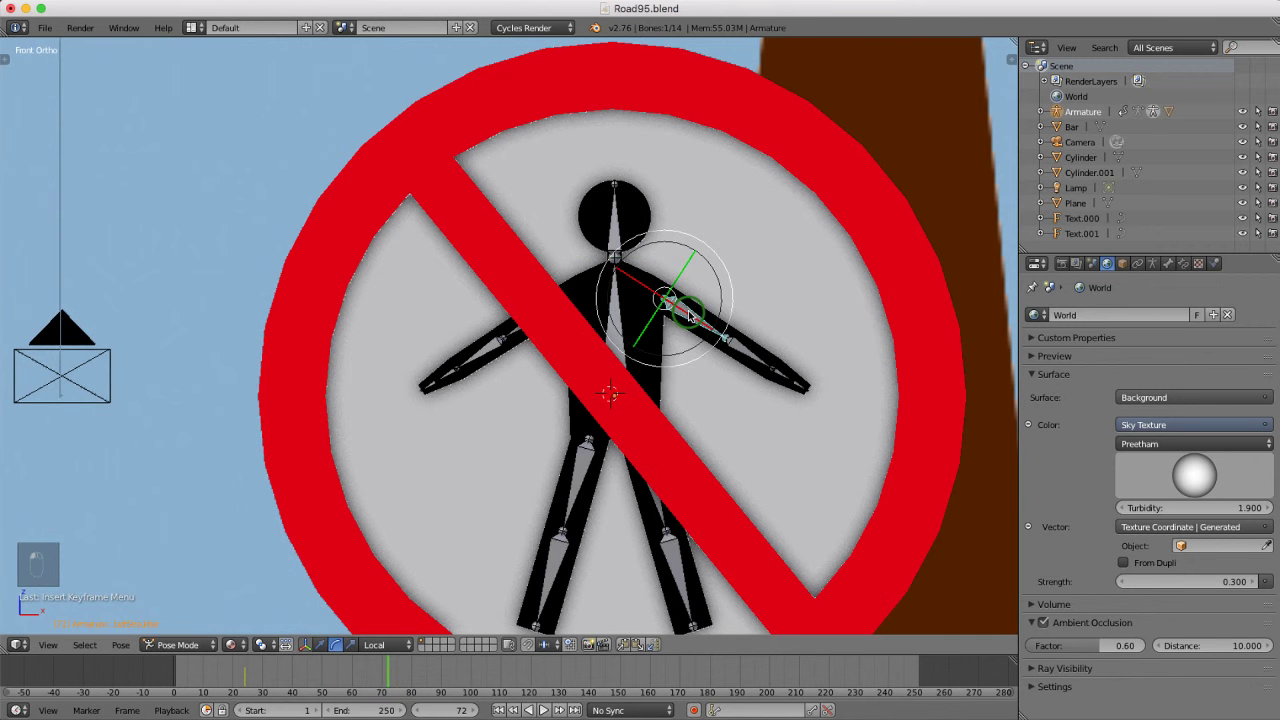
{"action": "right_click", "coordinate": [696, 353]}
{"action": "left_click", "coordinate": [368, 675]}
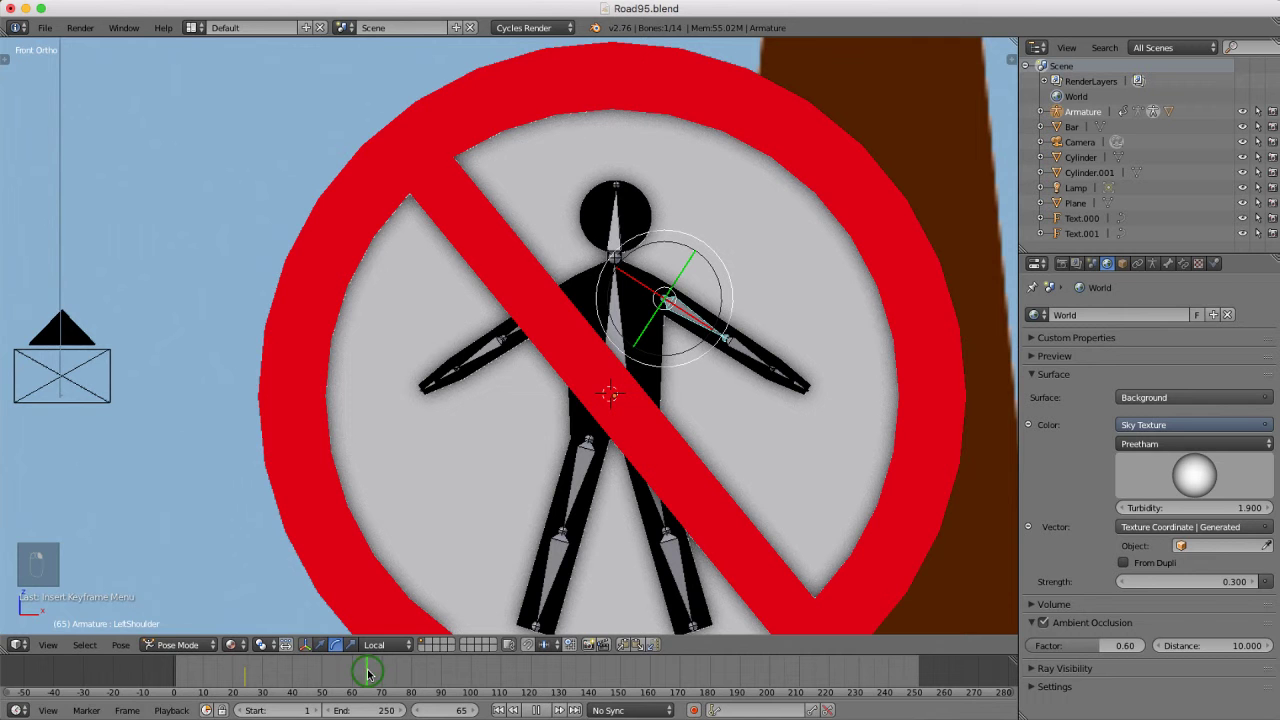
{"action": "key", "text": "i"}
{"action": "left_click", "coordinate": [703, 287]}
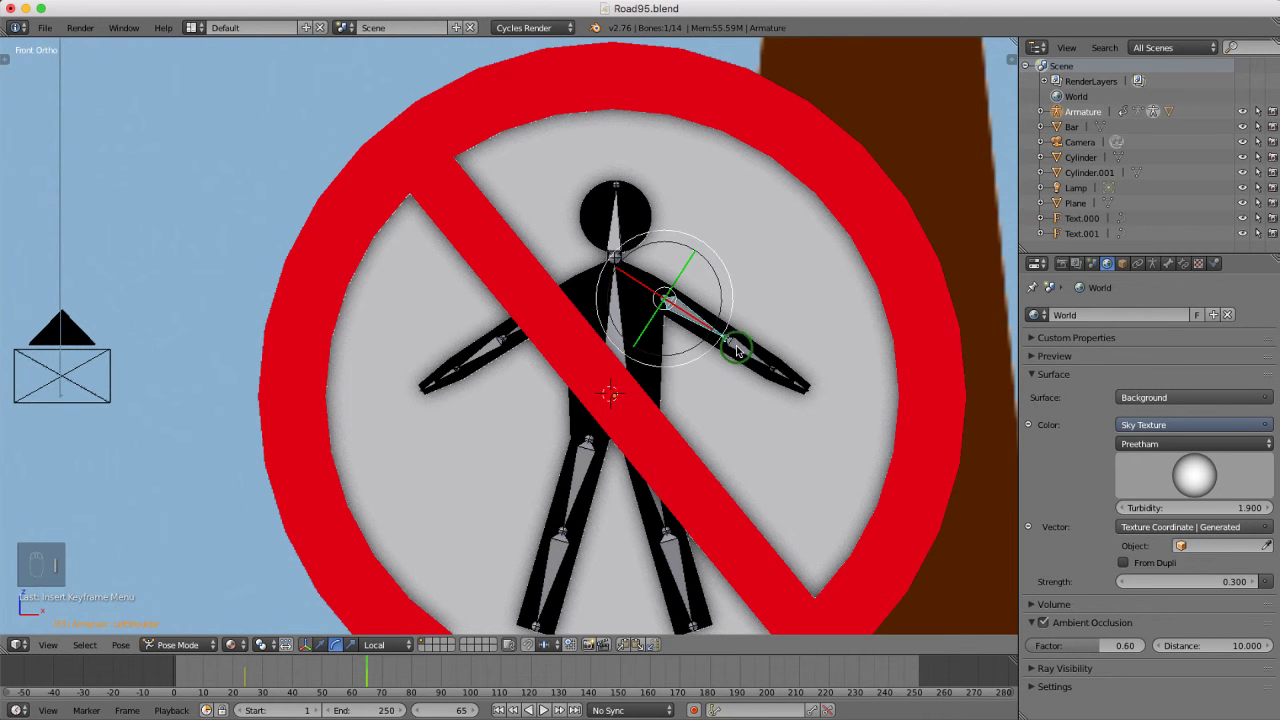
Insert LocRotScale keyframes for the left and right forearm bones at frame 65
{"action": "right_click", "coordinate": [737, 349]}
{"action": "key", "text": "i"}
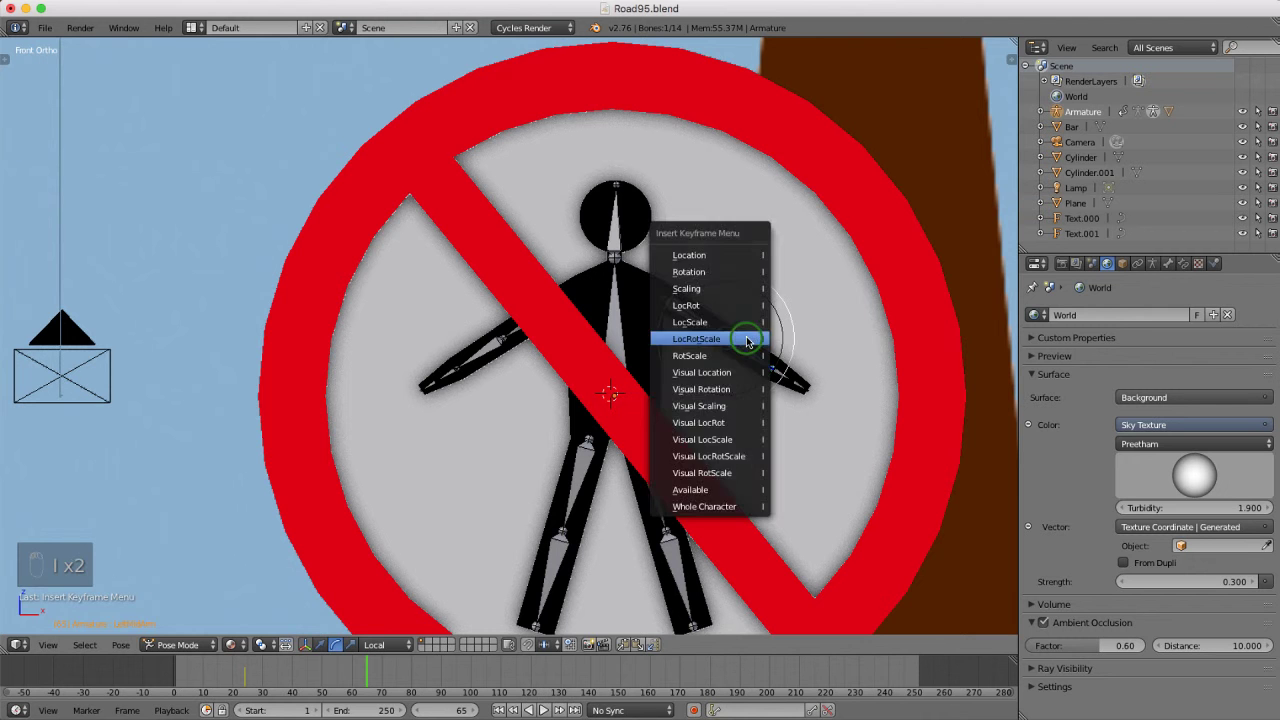
{"action": "left_click", "coordinate": [747, 341]}
{"action": "right_click", "coordinate": [490, 349]}
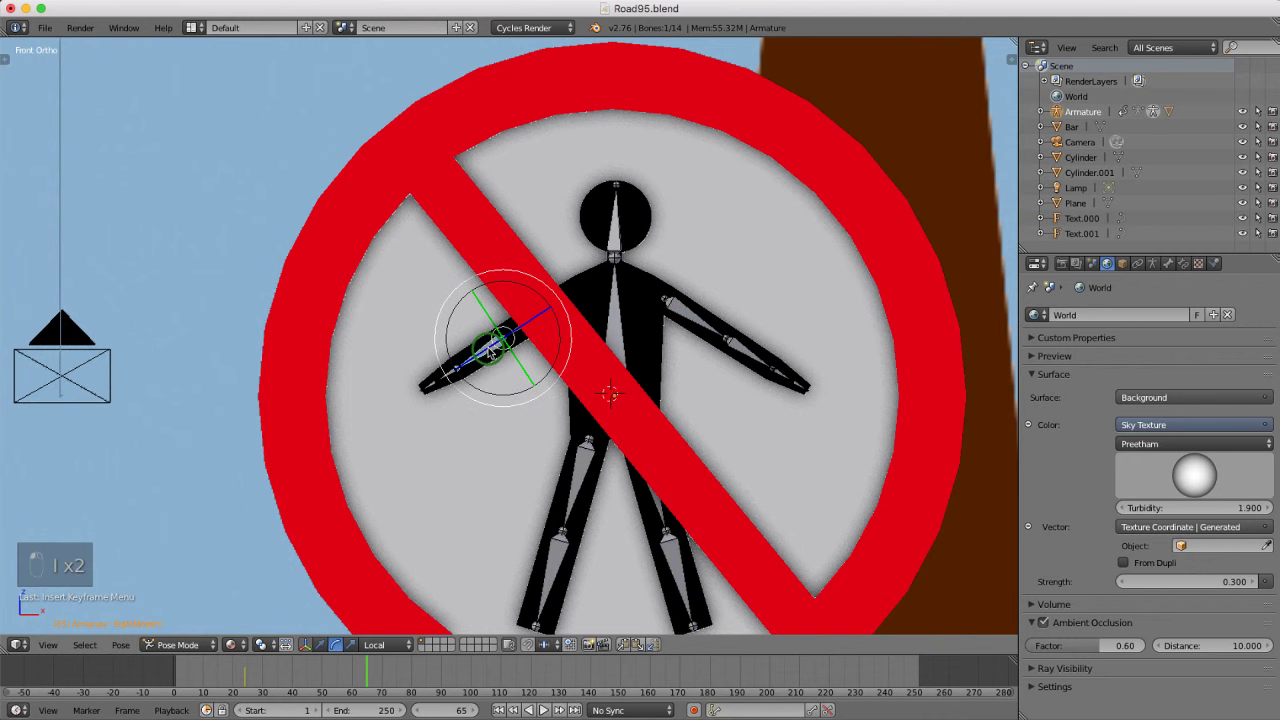
{"action": "key", "text": "i"}
{"action": "left_click", "coordinate": [492, 347]}
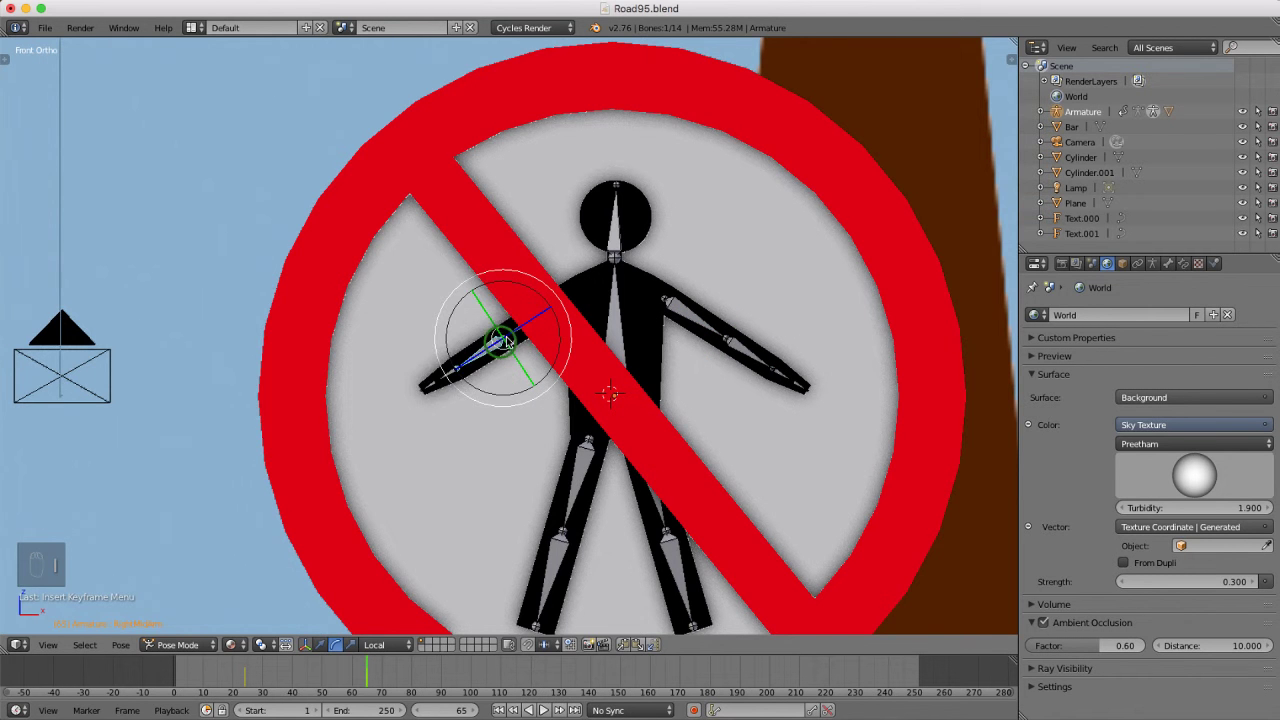
Select the RightShoulder bone behind the bar and insert a LocRotScale keyframe for it at frame 65
{"action": "scroll", "coordinate": [530, 327], "scroll_direction": "up", "scroll_amount": 3}
{"action": "scroll", "coordinate": [540, 345], "scroll_direction": "down", "scroll_amount": 3}
{"action": "middle_click_drag", "start_coordinate": [530, 348], "coordinate": [625, 350]}
{"action": "scroll", "coordinate": [600, 340], "scroll_direction": "up", "scroll_amount": 2}
{"action": "scroll", "coordinate": [573, 318], "scroll_direction": "up", "scroll_amount": 4}
{"action": "scroll", "coordinate": [640, 360], "scroll_direction": "down", "scroll_amount": 5}
{"action": "scroll", "coordinate": [662, 378], "scroll_direction": "up", "scroll_amount": 2}
{"action": "key", "text": "i"}
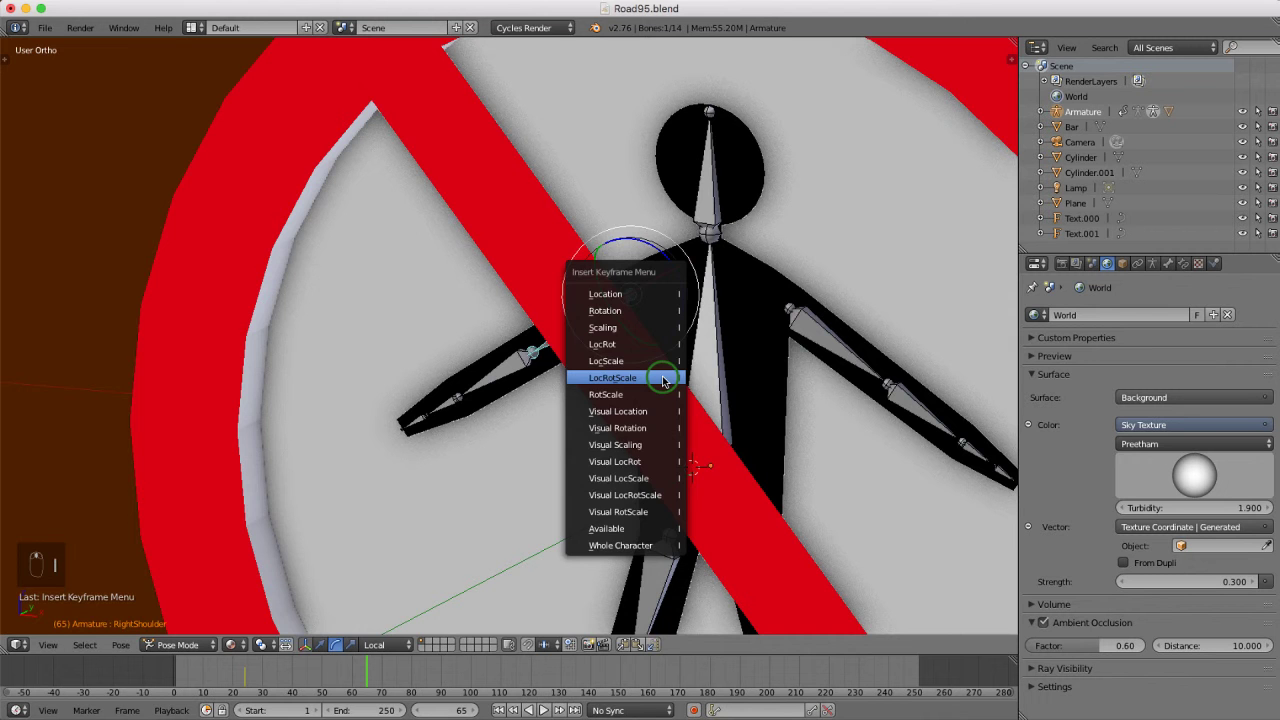
{"action": "left_click", "coordinate": [662, 378]}
At frame 74, rotate the RightShoulder bone upward in front view and insert a LocRotScale keyframe for it
{"action": "key", "text": "KP_1"}
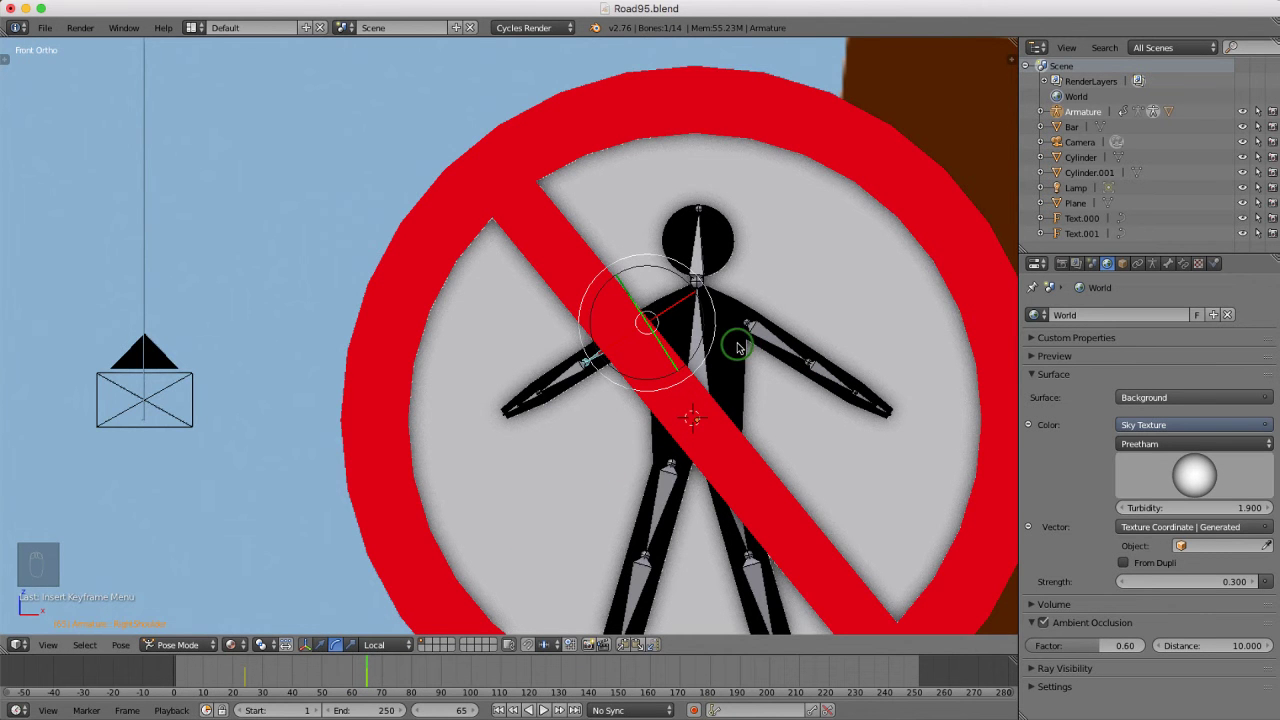
{"action": "scroll", "coordinate": [735, 346], "scroll_direction": "up", "scroll_amount": 1}
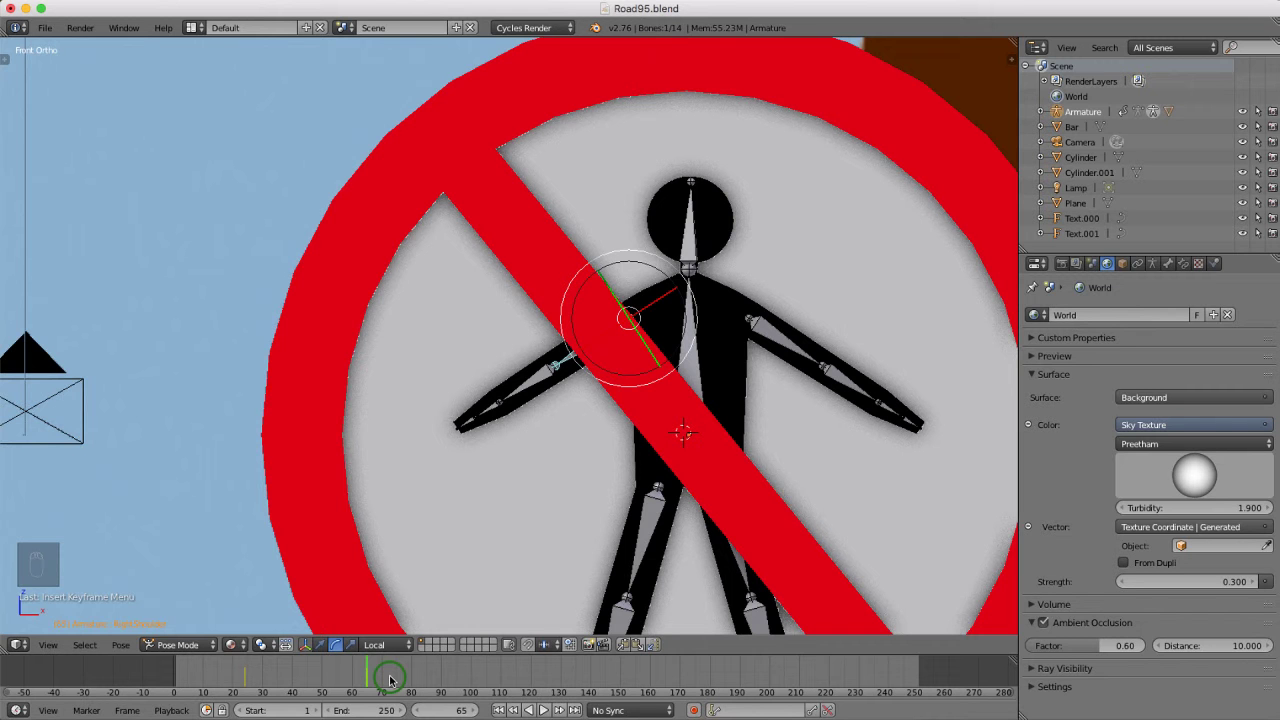
{"action": "key", "text": "alt+a"}
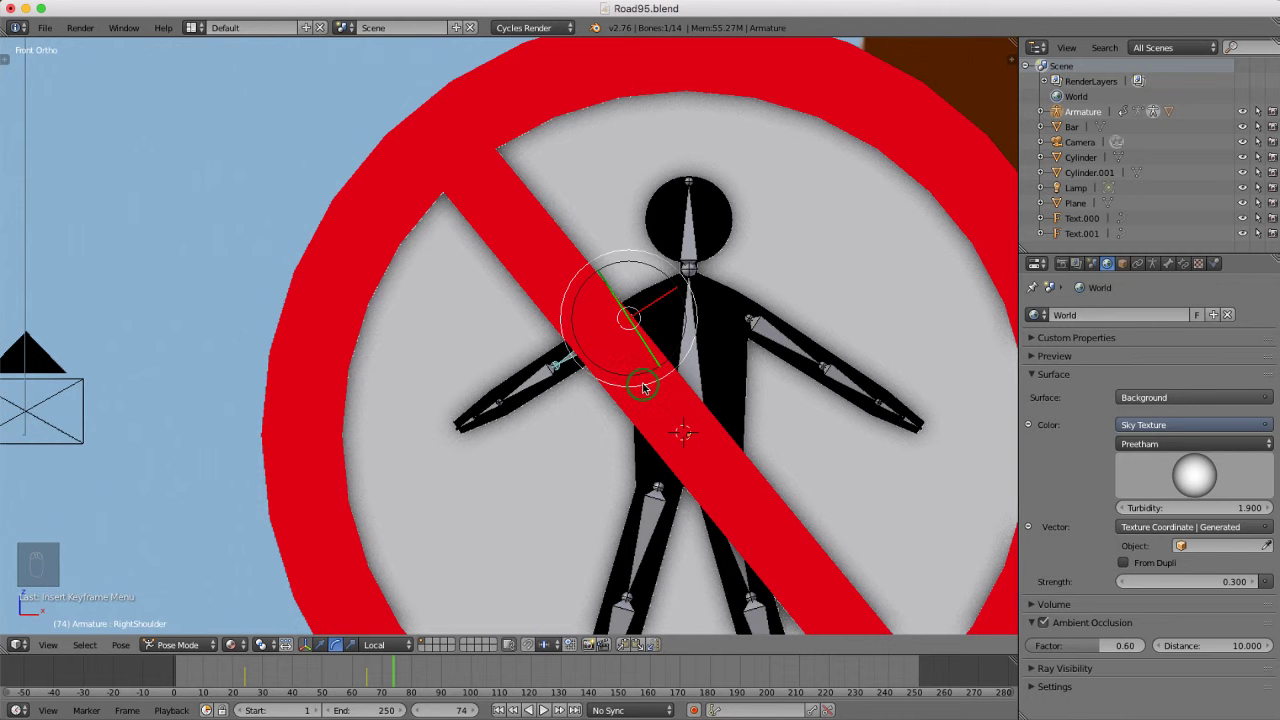
{"action": "left_click_drag", "start_coordinate": [643, 388], "coordinate": [606, 366]}
{"action": "key", "text": "i"}
{"action": "left_click", "coordinate": [612, 331]}
Rotate the right forearm bone to point upward behind the bar and insert a LocRotScale keyframe for it at frame 74
{"action": "right_click", "coordinate": [537, 322]}
{"action": "left_click_drag", "start_coordinate": [553, 383], "coordinate": [519, 341]}
{"action": "left_click", "coordinate": [519, 341]}
{"action": "key", "text": "i"}
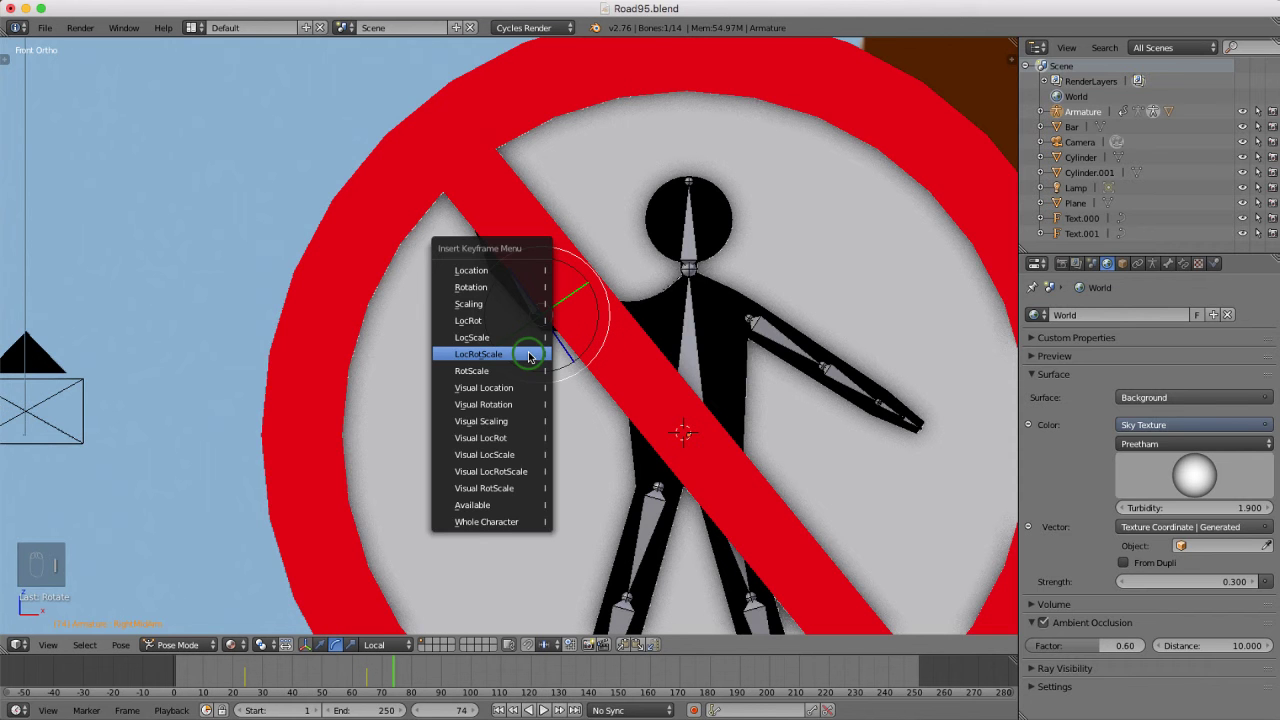
{"action": "left_click", "coordinate": [529, 356]}
Rotate the left upper arm bone down closer to the body and insert a LocRotScale keyframe for it at frame 74
{"action": "right_click", "coordinate": [777, 334]}
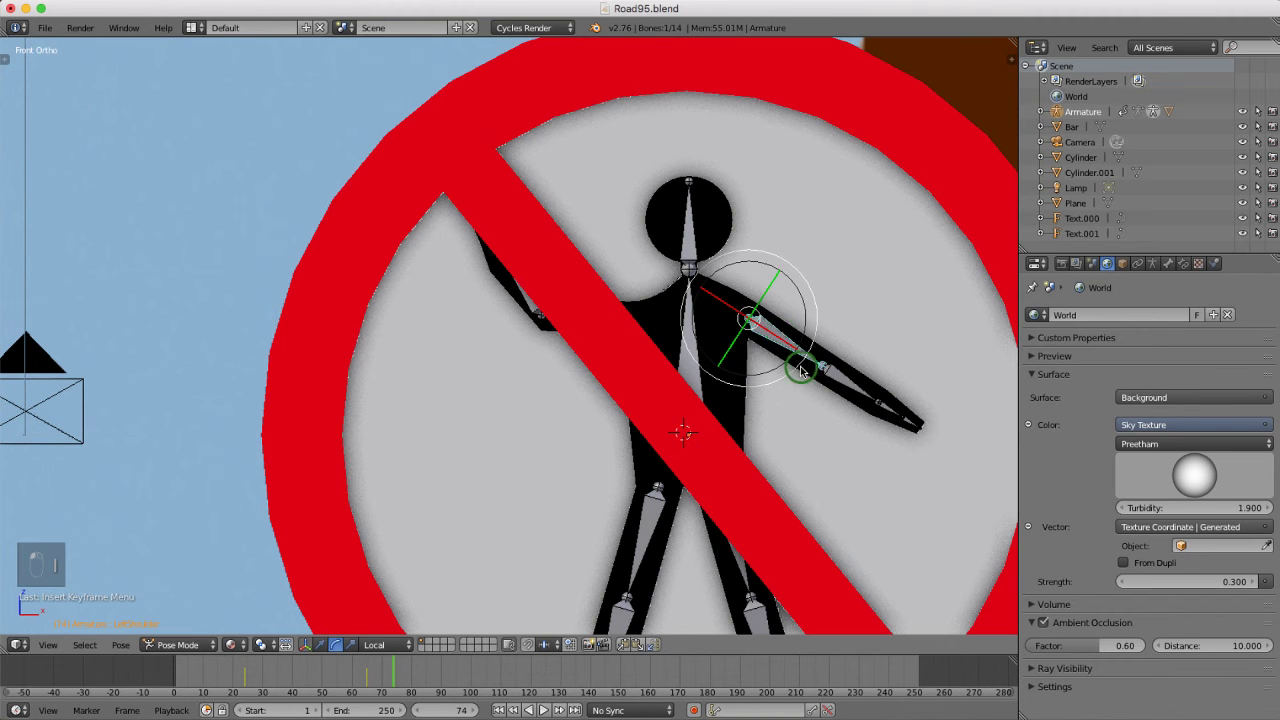
{"action": "key", "text": "r"}
{"action": "left_click_drag", "start_coordinate": [789, 379], "coordinate": [776, 392]}
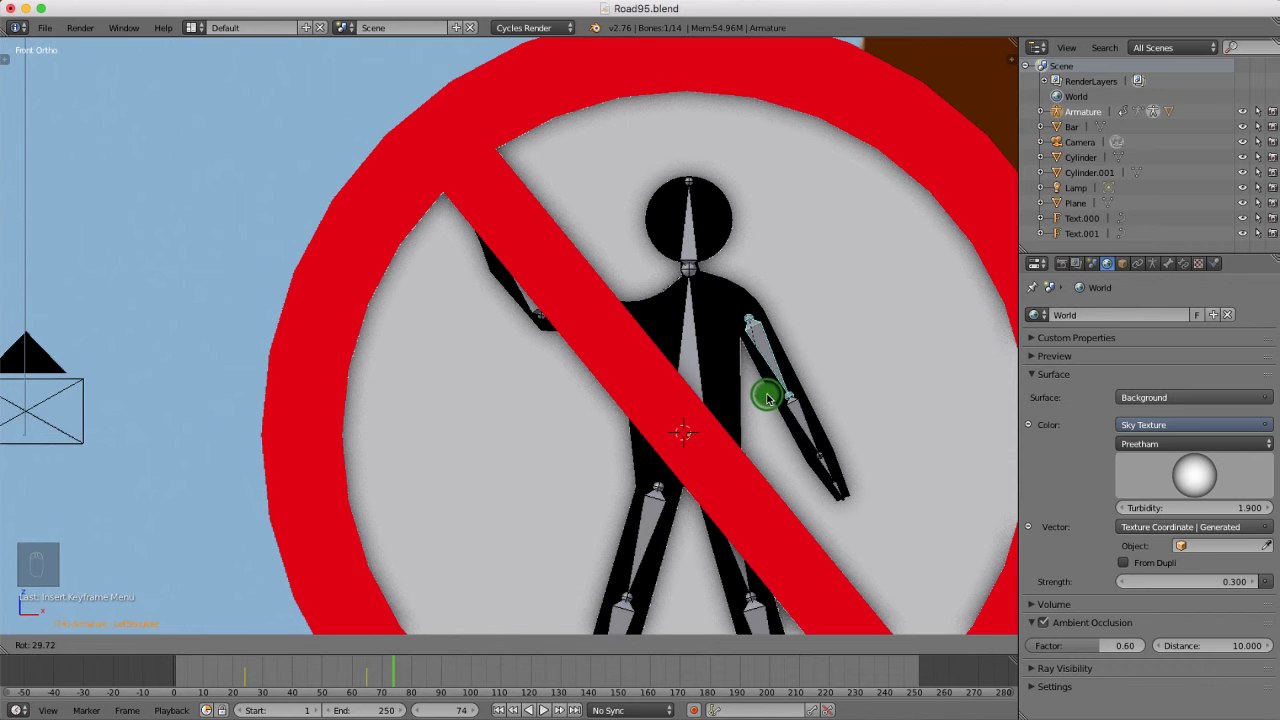
{"action": "left_click", "coordinate": [768, 397]}
{"action": "key", "text": "i"}
{"action": "left_click", "coordinate": [768, 397]}
Rotate the left forearm bone inward toward the bar and insert a LocRotScale keyframe for it at frame 74
{"action": "right_click", "coordinate": [797, 443]}
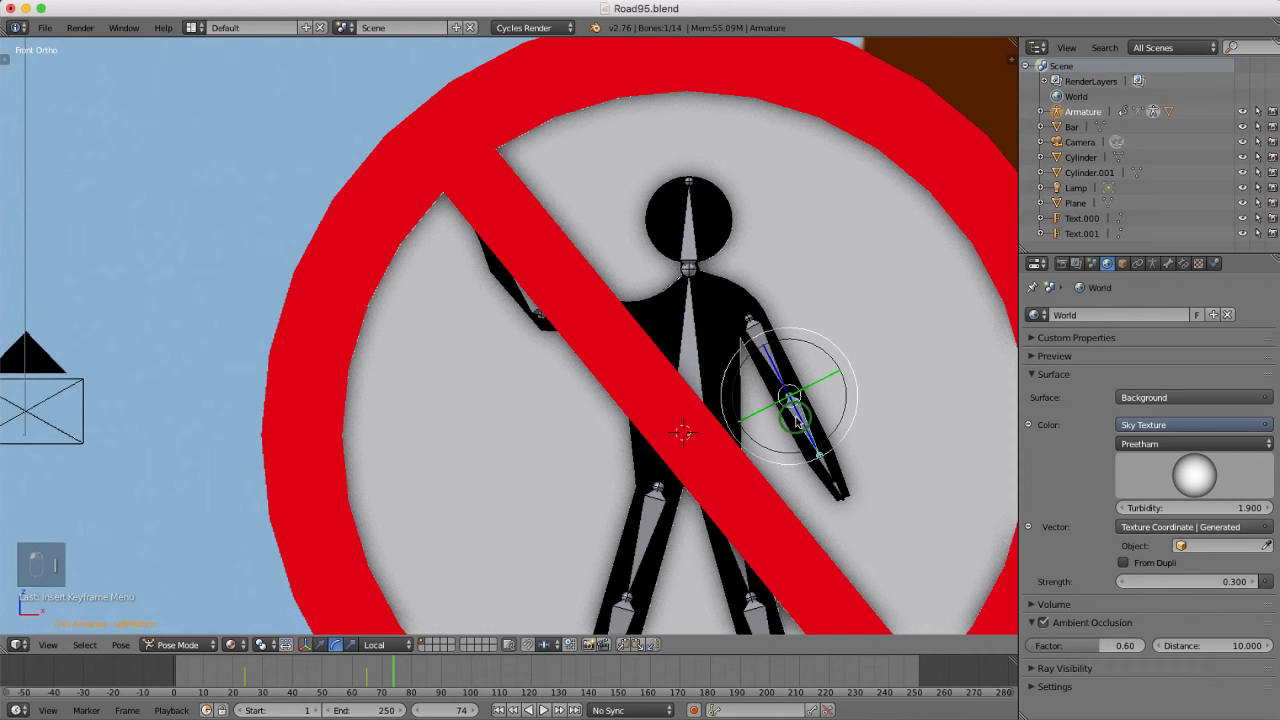
{"action": "left_click_drag", "start_coordinate": [797, 443], "coordinate": [741, 457]}
{"action": "left_click", "coordinate": [737, 449]}
{"action": "key", "text": "i"}
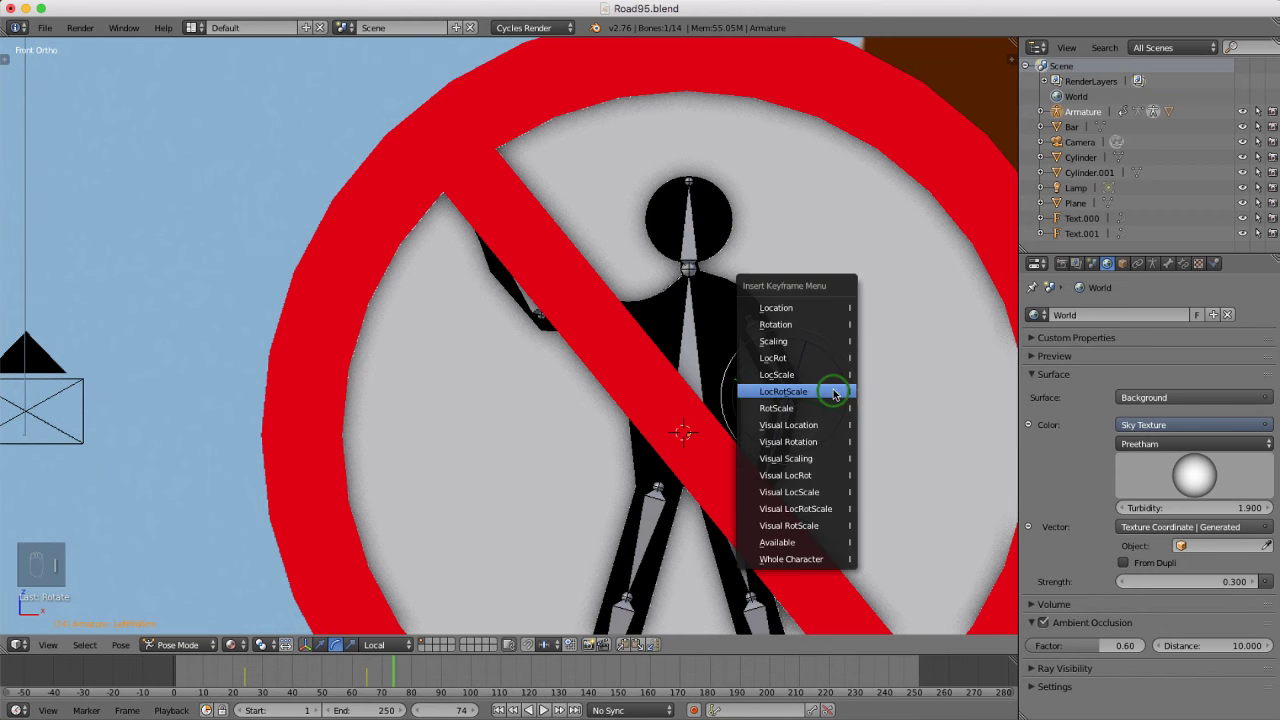
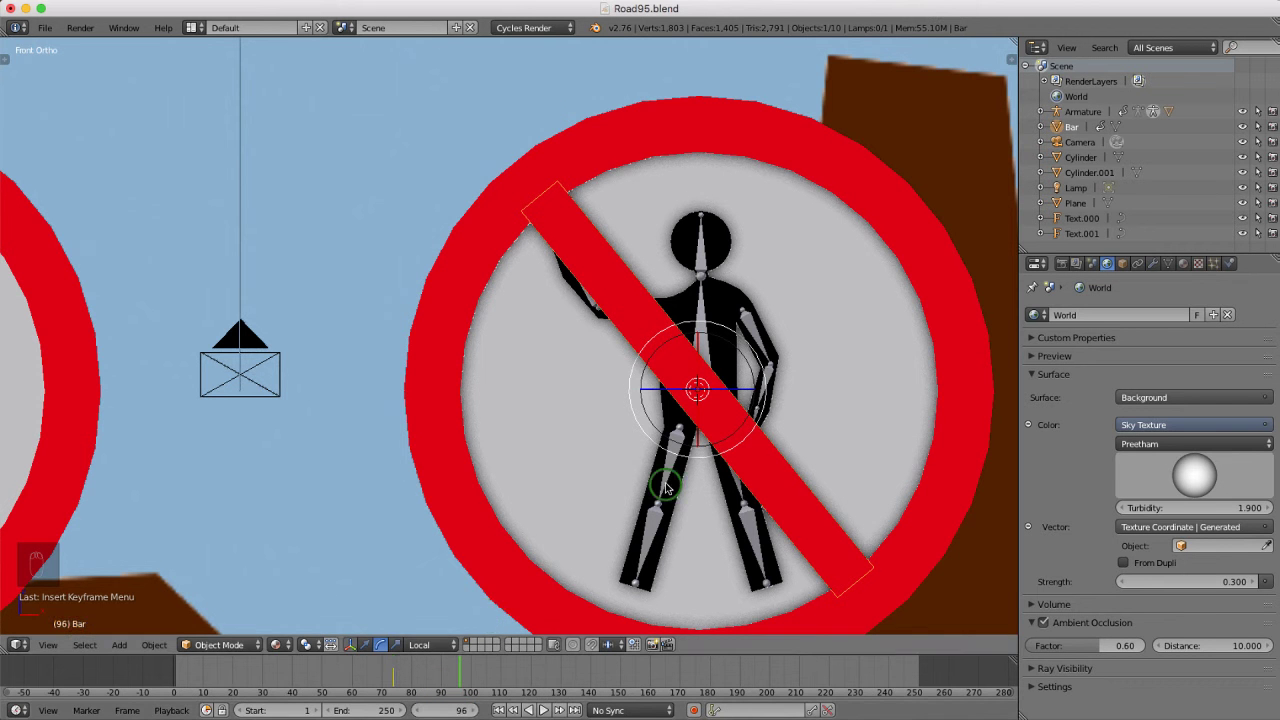
At frame 96, rotate the Bar so it slopes upward to the right and insert a LocRotScale keyframe for it
{"action": "key", "text": "r"}
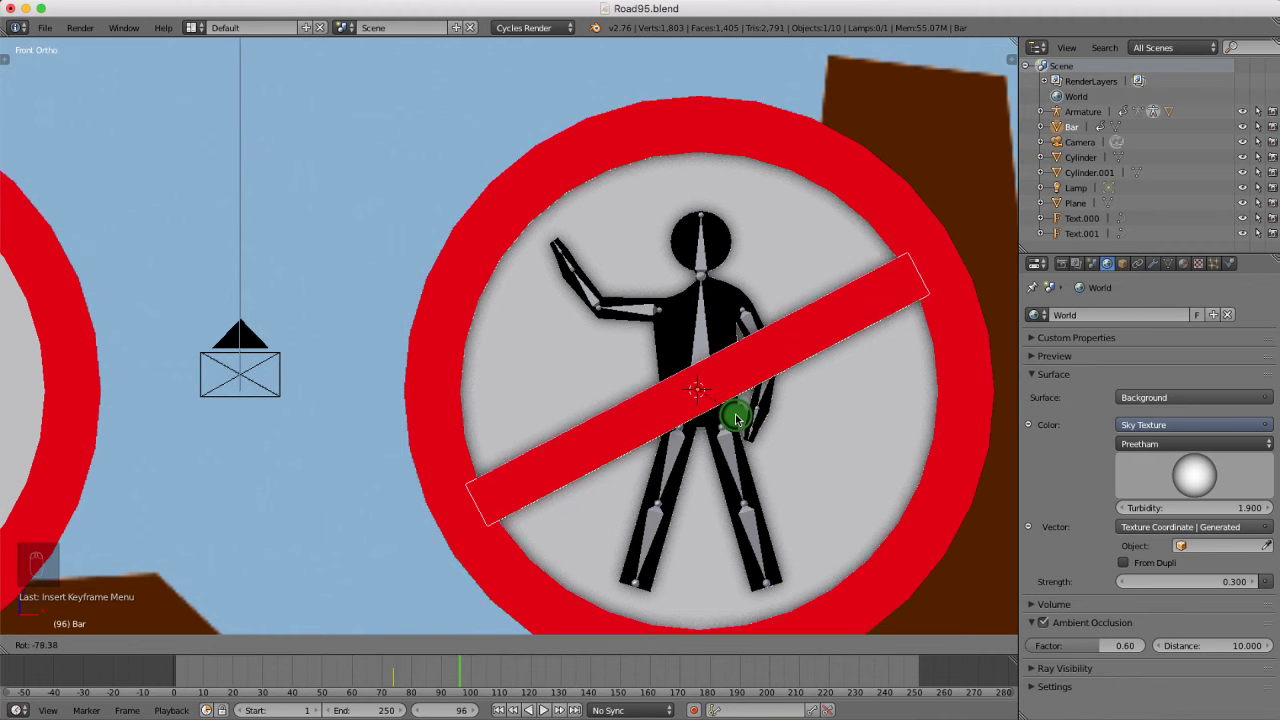
{"action": "left_click", "coordinate": [731, 430]}
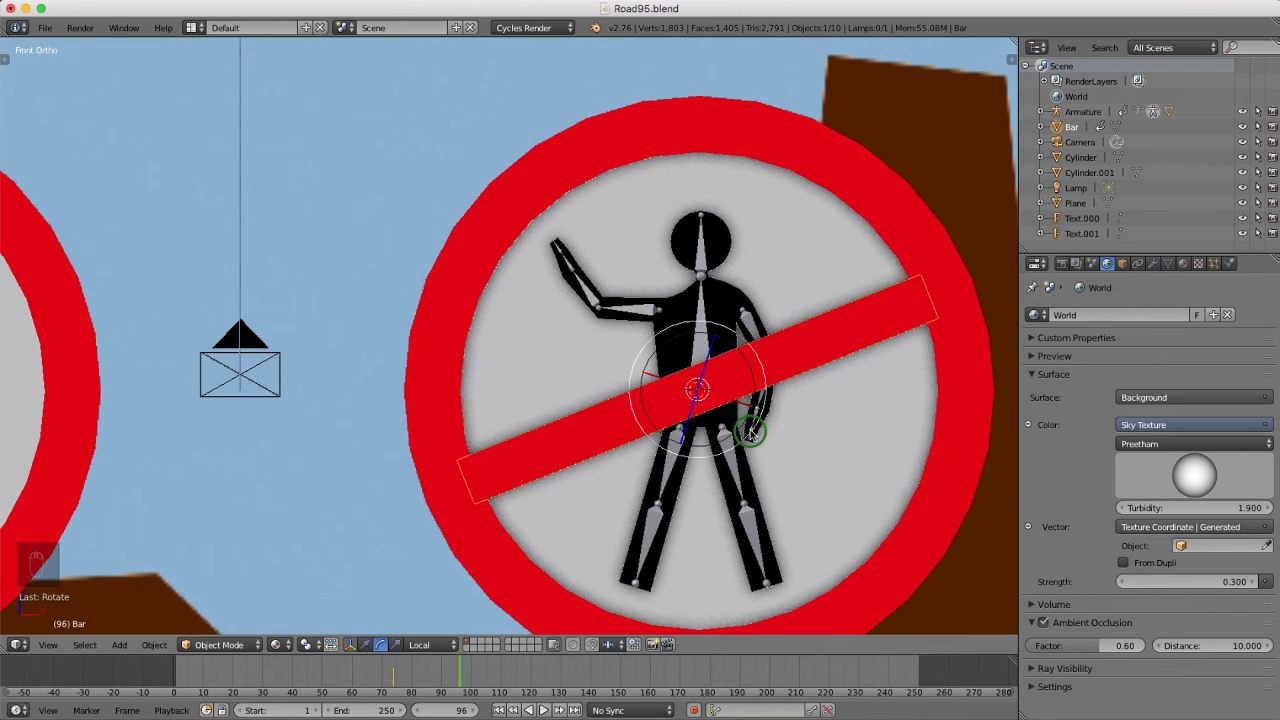
{"action": "key", "text": "i"}
{"action": "left_click", "coordinate": [740, 432]}
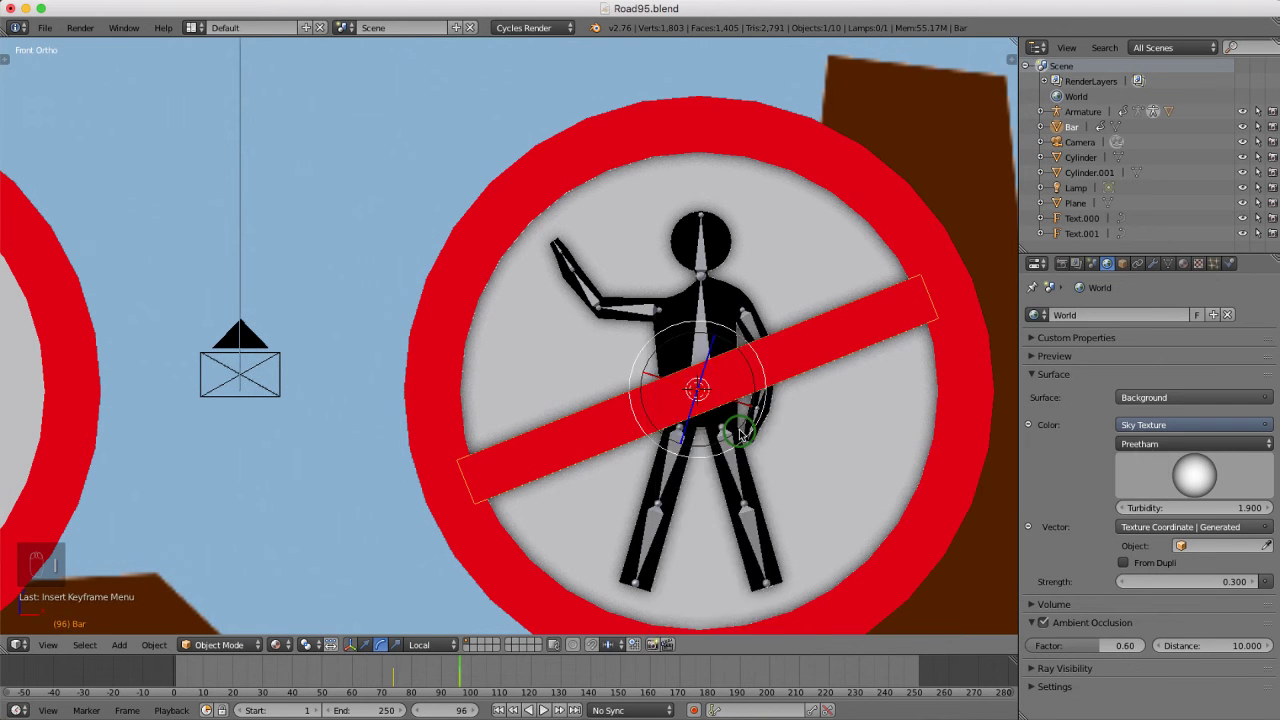
Rotate the RightShoulder bone downward at frame 96 and insert a LocRotScale keyframe for it
{"action": "right_click", "coordinate": [632, 312]}
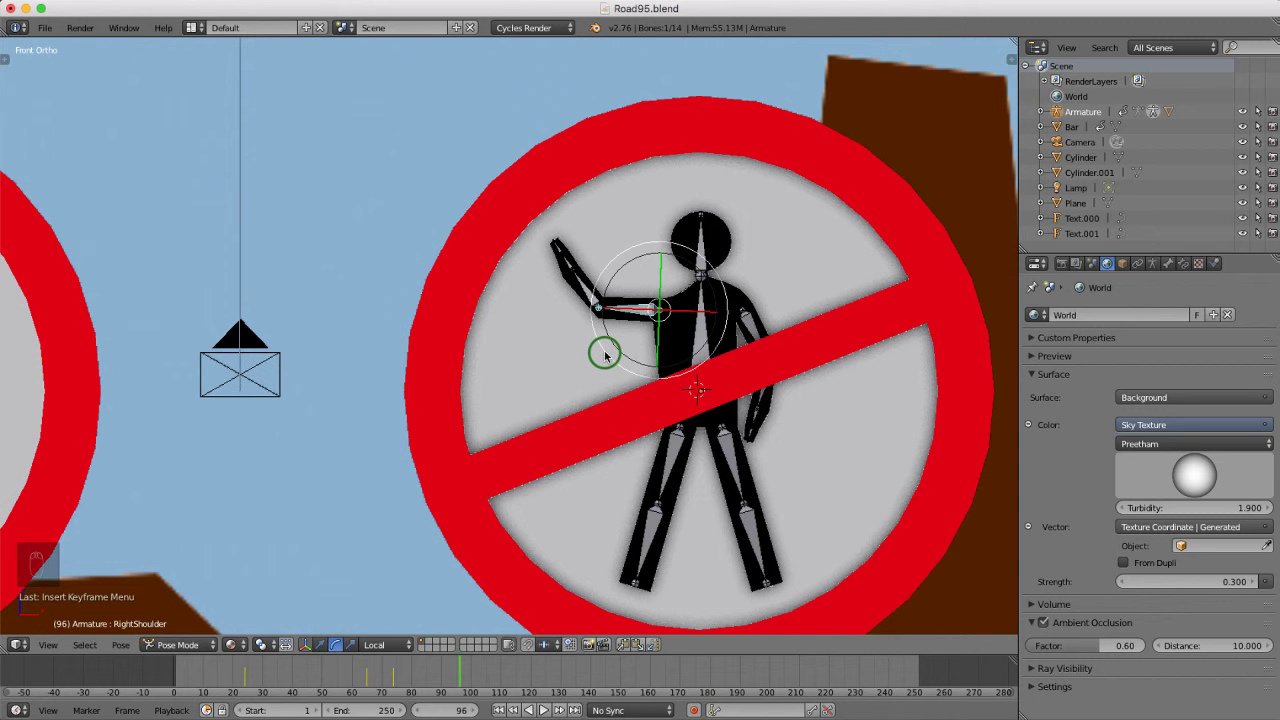
{"action": "mouse_move", "coordinate": [457, 686]}
{"action": "left_mouse_down"}
{"action": "mouse_move", "coordinate": [418, 678]}
{"action": "mouse_move", "coordinate": [460, 683]}
{"action": "left_mouse_up"}
{"action": "left_click_drag", "start_coordinate": [619, 372], "coordinate": [668, 389]}
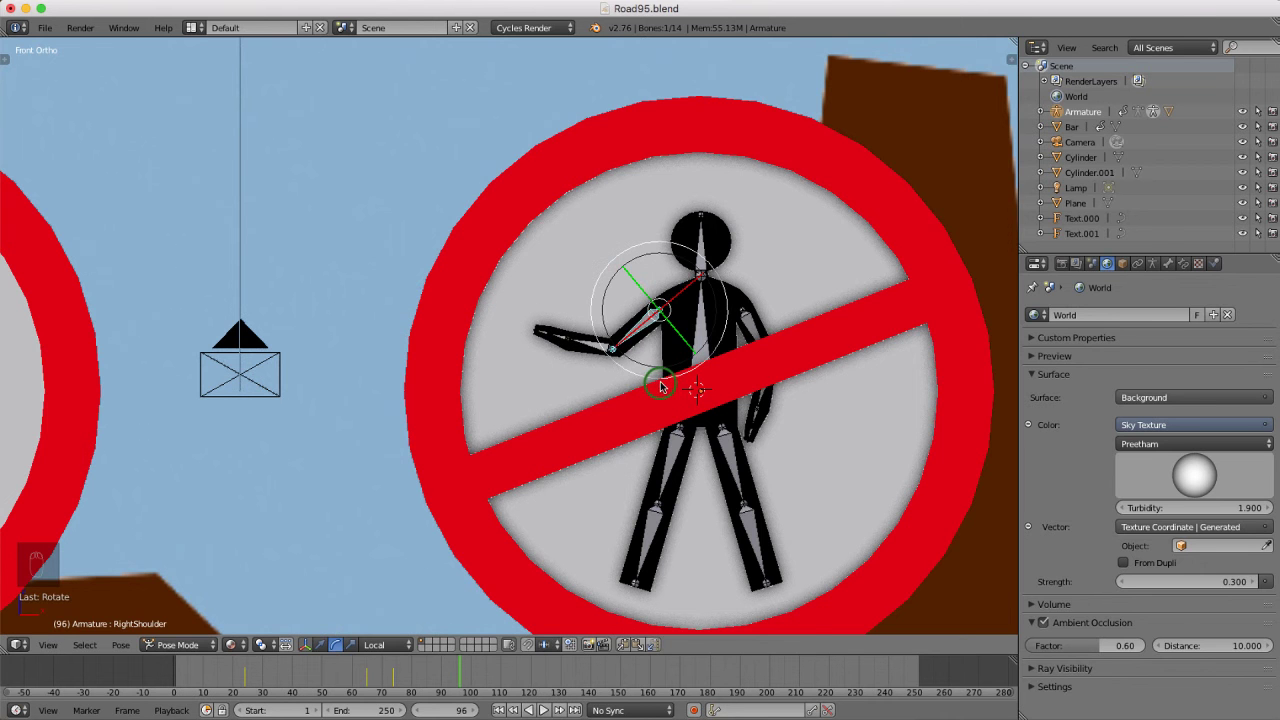
{"action": "key", "text": "i"}
{"action": "left_click", "coordinate": [660, 384]}
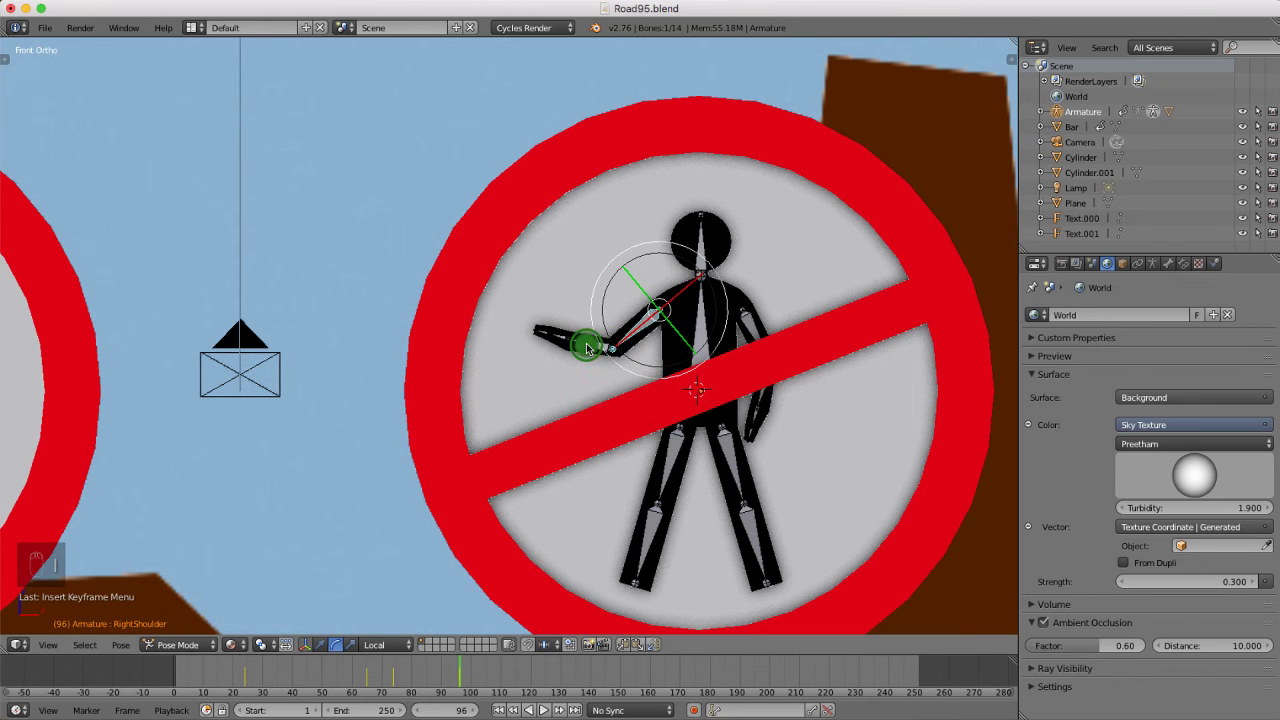
Rotate the RightMidArm bone down in line with the upper arm and insert a LocRotScale keyframe for it at frame 96
{"action": "right_click", "coordinate": [588, 347]}
{"action": "key", "text": "r"}
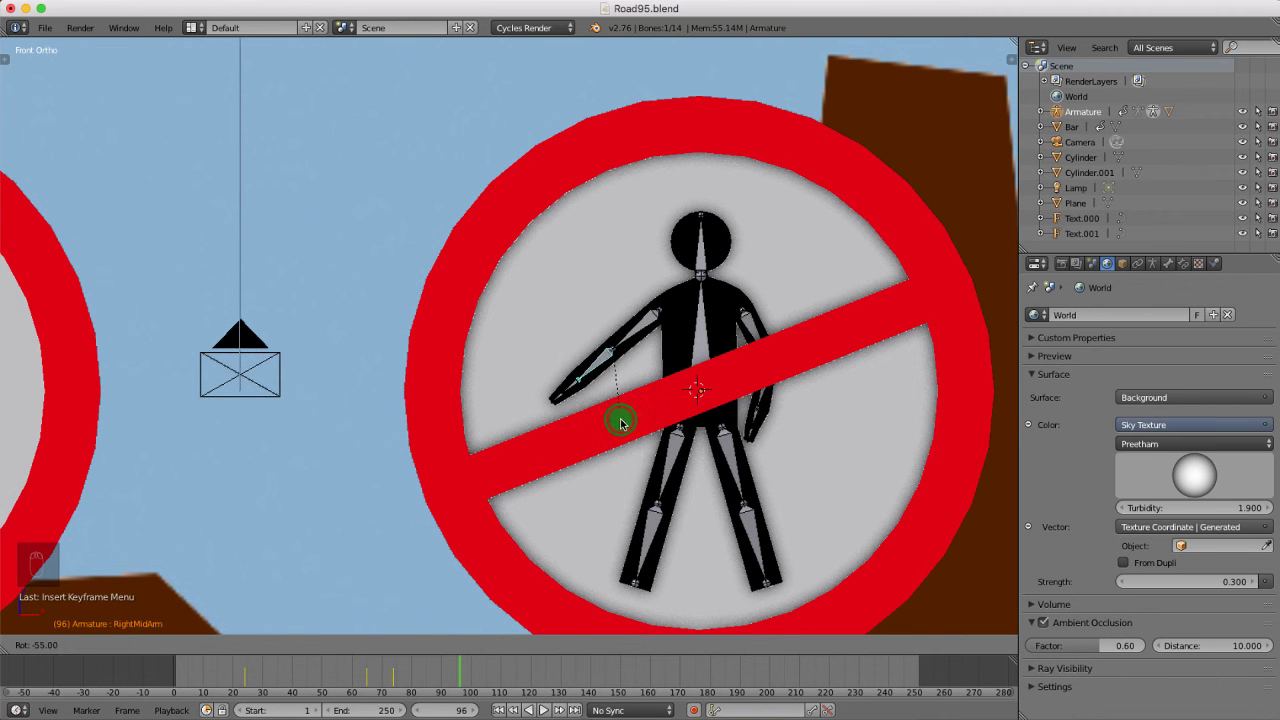
{"action": "left_click", "coordinate": [585, 375]}
{"action": "key", "text": "i"}
{"action": "left_click", "coordinate": [566, 382]}
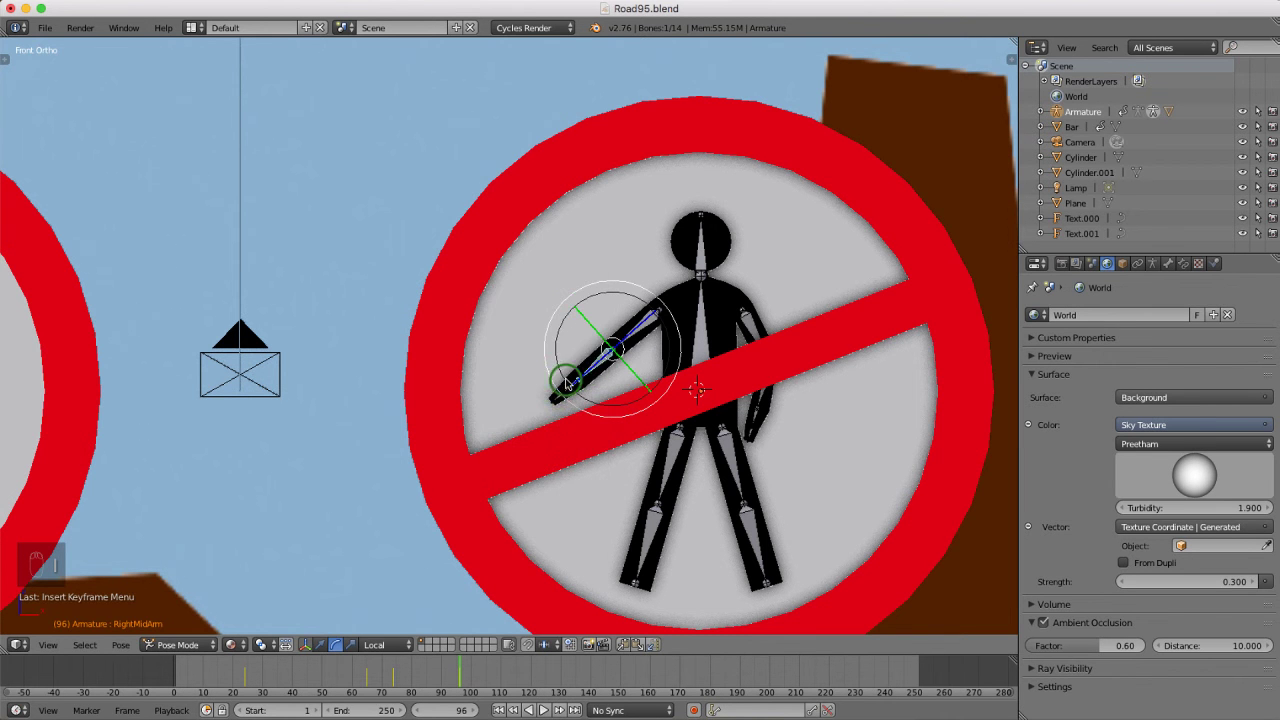
Lower the RightShoulder bone further so the hand goes behind the bar, and re-insert its LocRotScale keyframe at frame 96
{"action": "scroll", "coordinate": [650, 332], "scroll_direction": "up", "scroll_amount": 3}
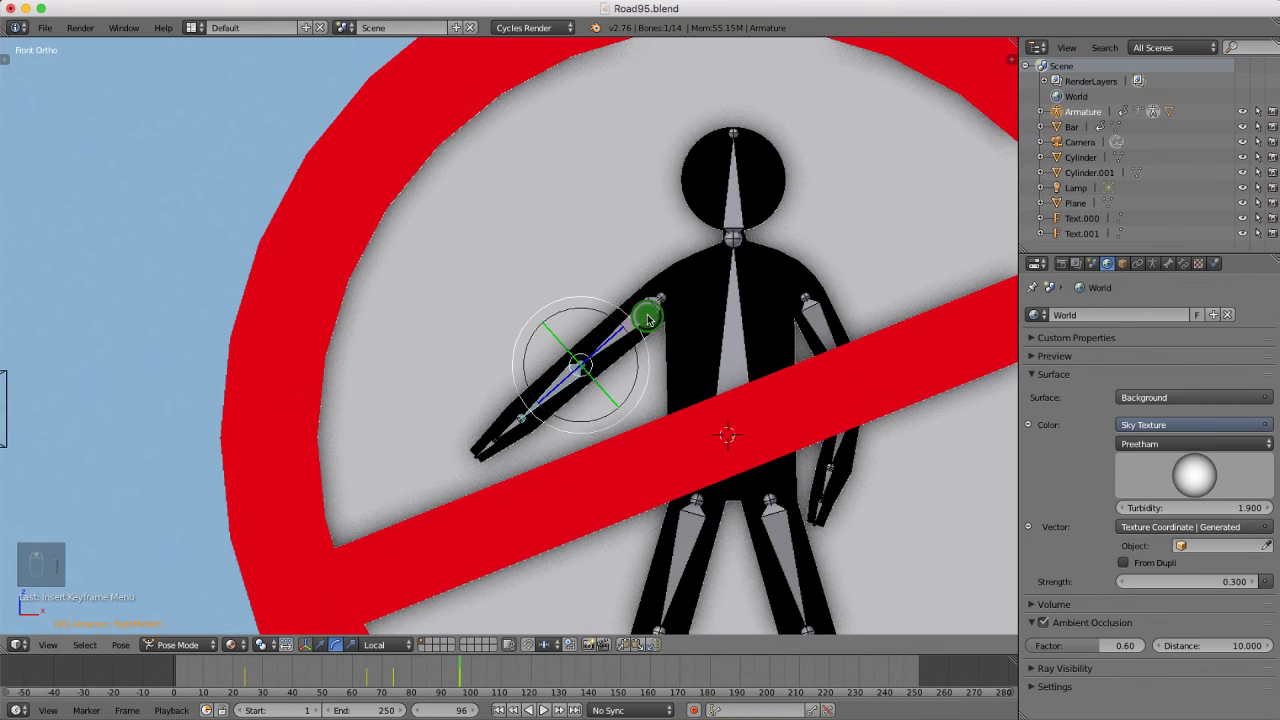
{"action": "right_click", "coordinate": [643, 310]}
{"action": "key", "text": "r"}
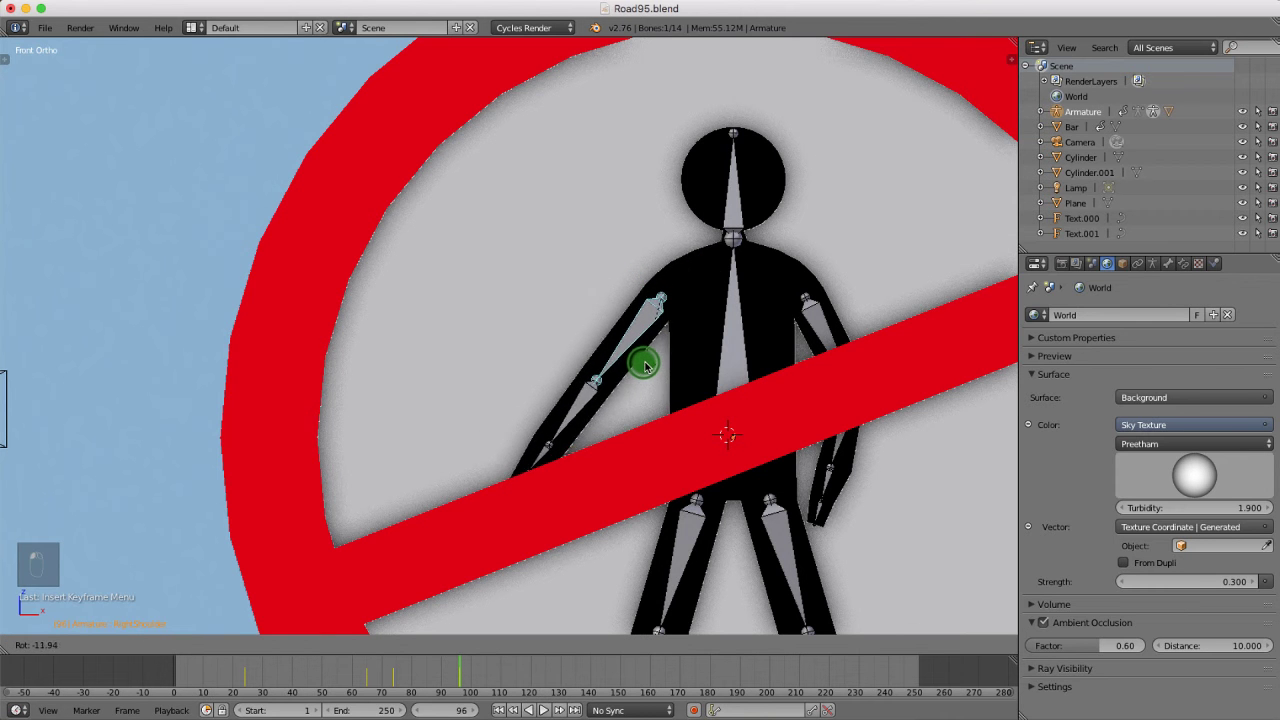
{"action": "left_click", "coordinate": [653, 367]}
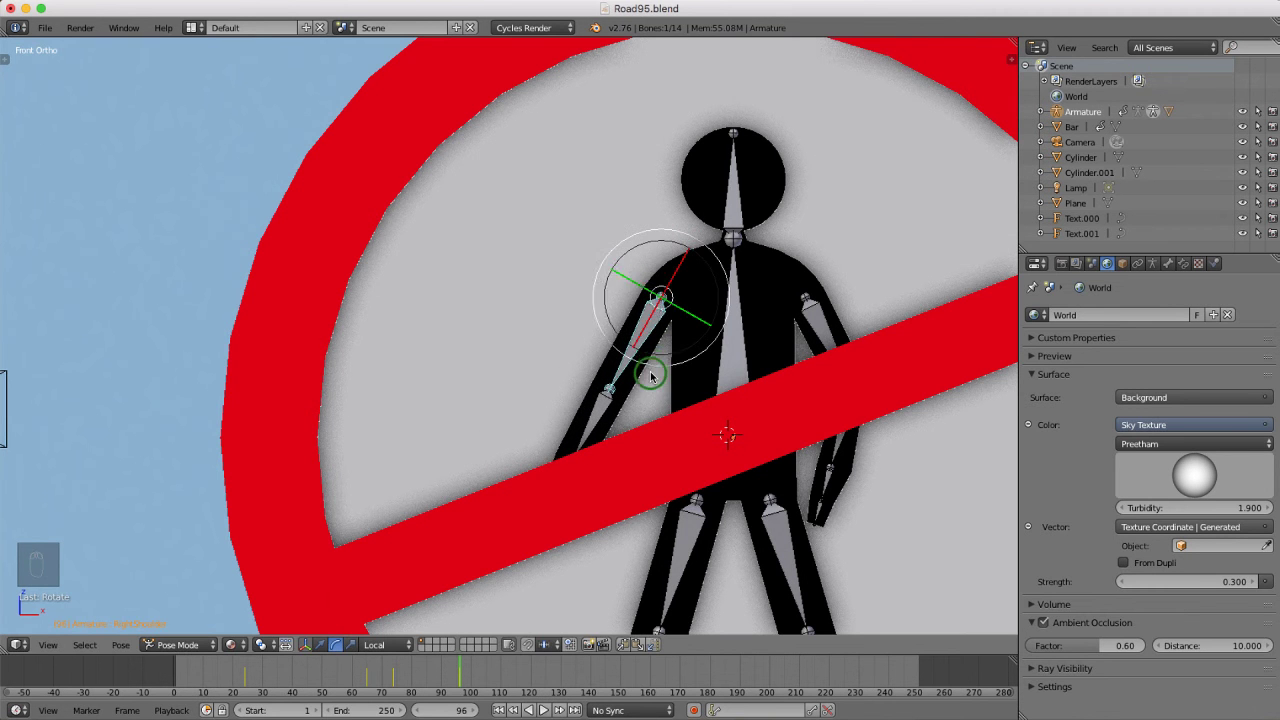
{"action": "key", "text": "i"}
{"action": "left_click", "coordinate": [647, 372]}
Rotate the LeftShoulder bone outward from the body and insert a LocRotScale keyframe for it at frame 96
{"action": "scroll", "coordinate": [798, 340], "scroll_direction": "down", "scroll_amount": 3}
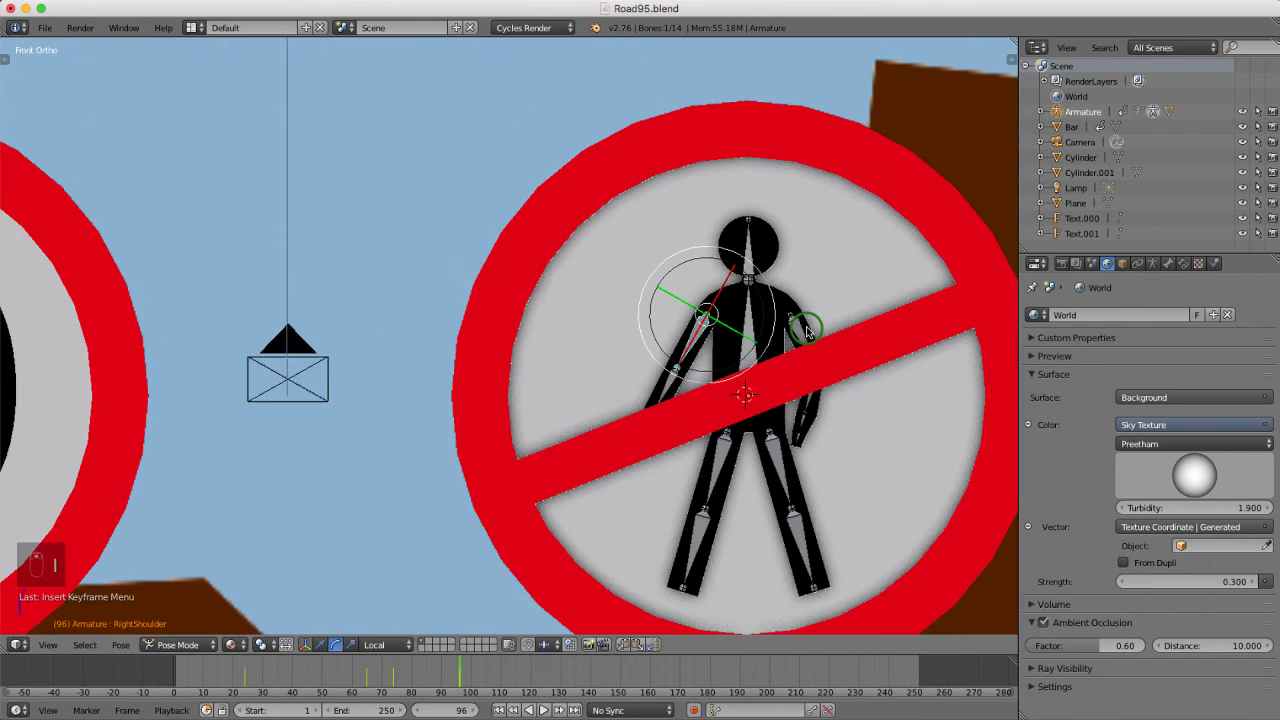
{"action": "right_click", "coordinate": [800, 335]}
{"action": "left_click_drag", "start_coordinate": [783, 381], "coordinate": [805, 371]}
{"action": "left_click", "coordinate": [806, 367]}
{"action": "key", "text": "i"}
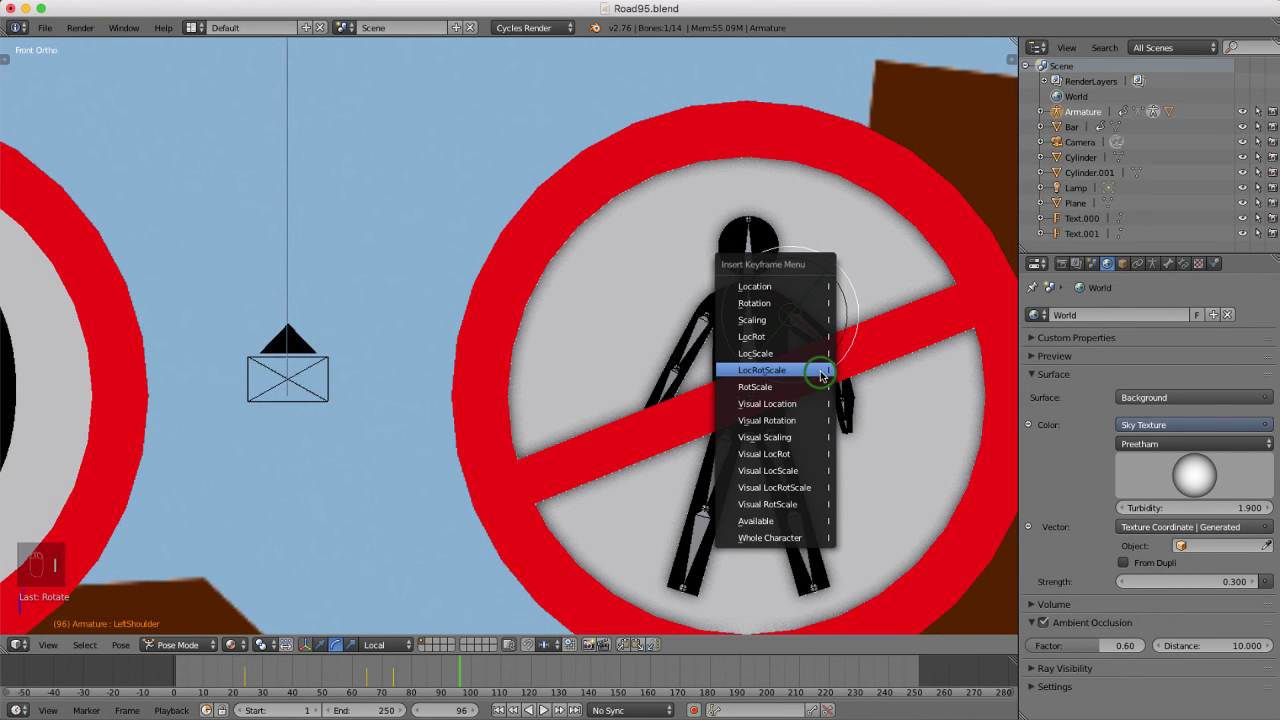
{"action": "left_click", "coordinate": [802, 367]}
Rotate the LeftMidArm bone upward along the bar until the hand shows above it, and insert a LocRotScale keyframe at frame 96
{"action": "scroll", "coordinate": [843, 378], "scroll_direction": "up", "scroll_amount": 7}
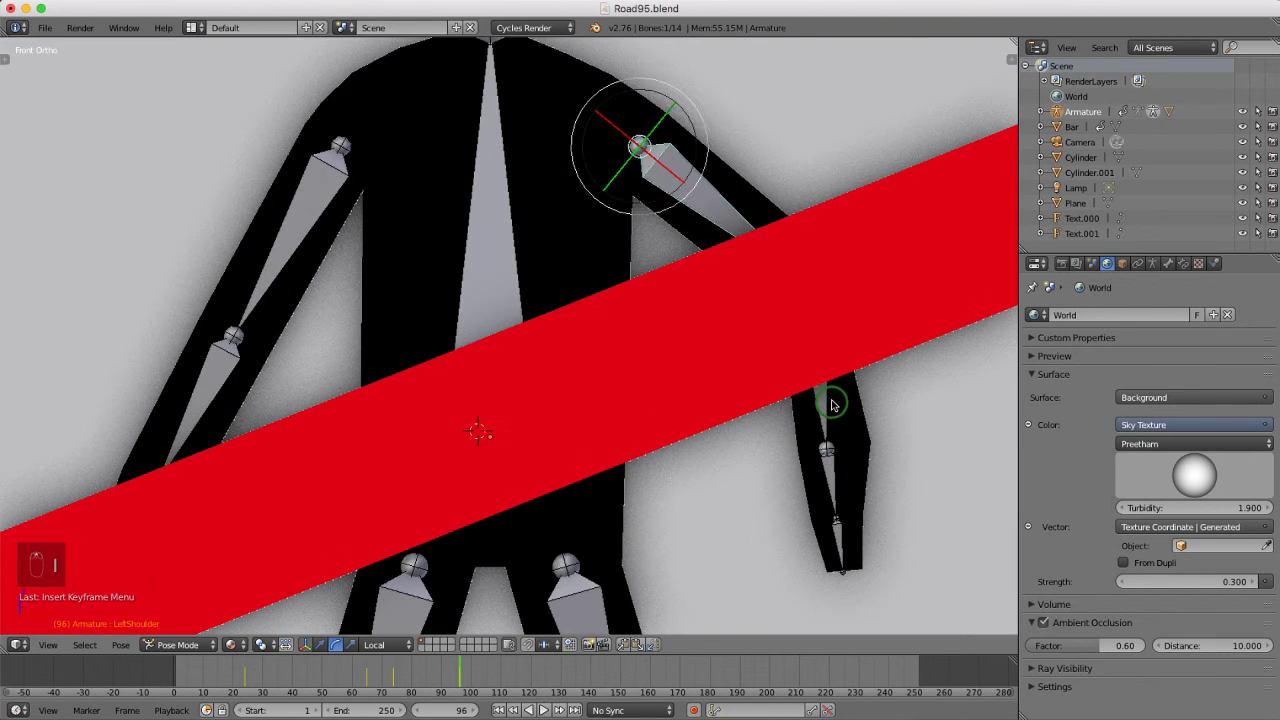
{"action": "right_click", "coordinate": [834, 398]}
{"action": "scroll", "coordinate": [818, 397], "scroll_direction": "down", "scroll_amount": 4}
{"action": "left_click_drag", "start_coordinate": [788, 404], "coordinate": [837, 346]}
{"action": "scroll", "coordinate": [769, 383], "scroll_direction": "down", "scroll_amount": 2}
{"action": "scroll", "coordinate": [769, 383], "scroll_direction": "down", "scroll_amount": 3}
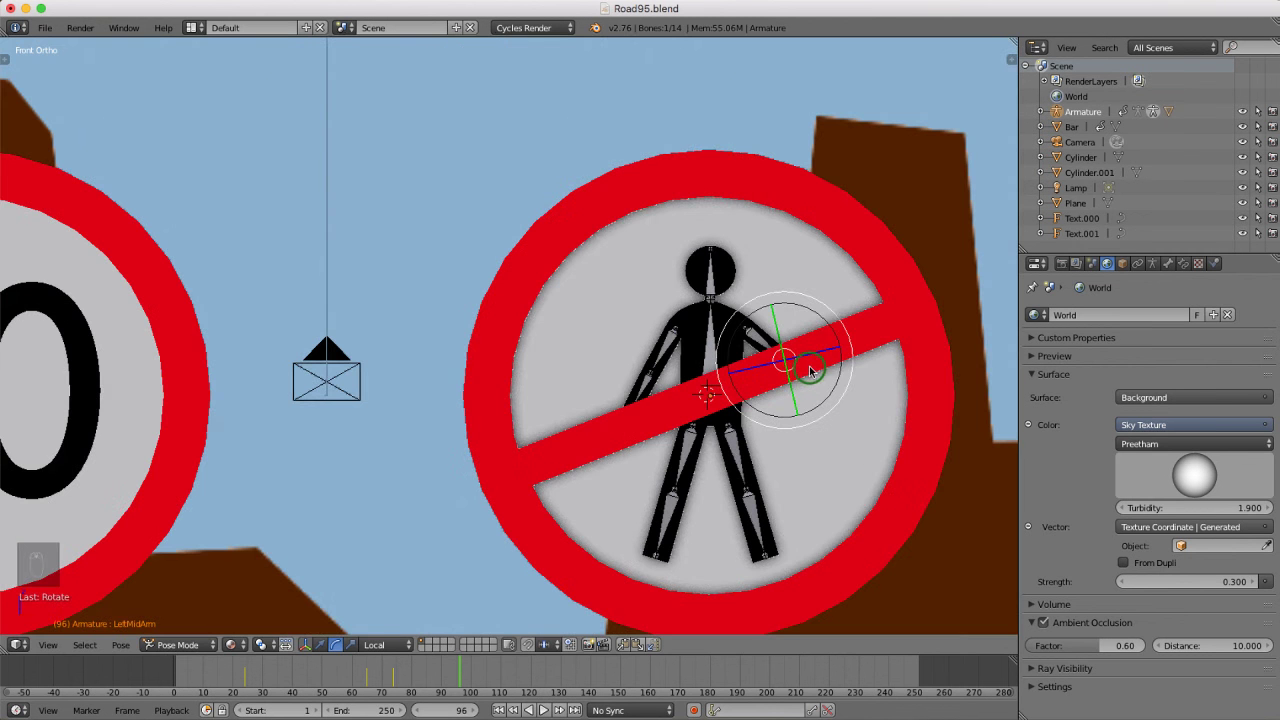
{"action": "key", "text": "r"}
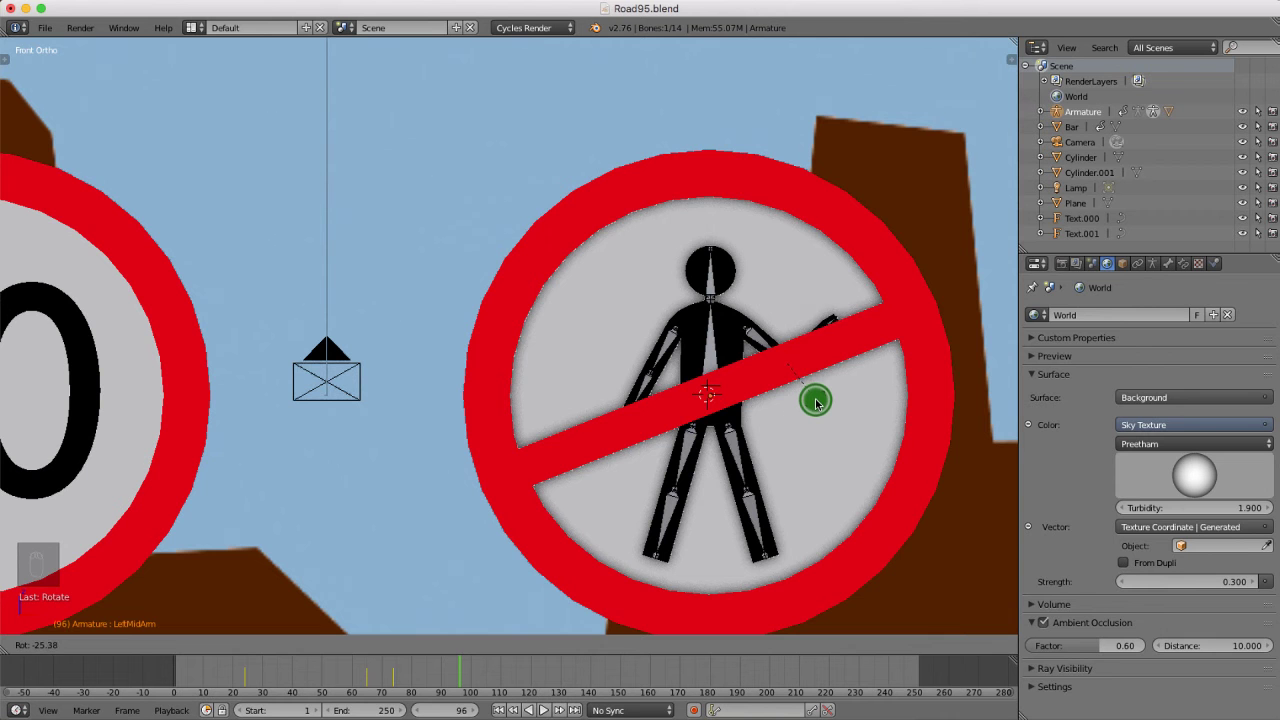
{"action": "left_click", "coordinate": [816, 400]}
{"action": "key", "text": "i"}
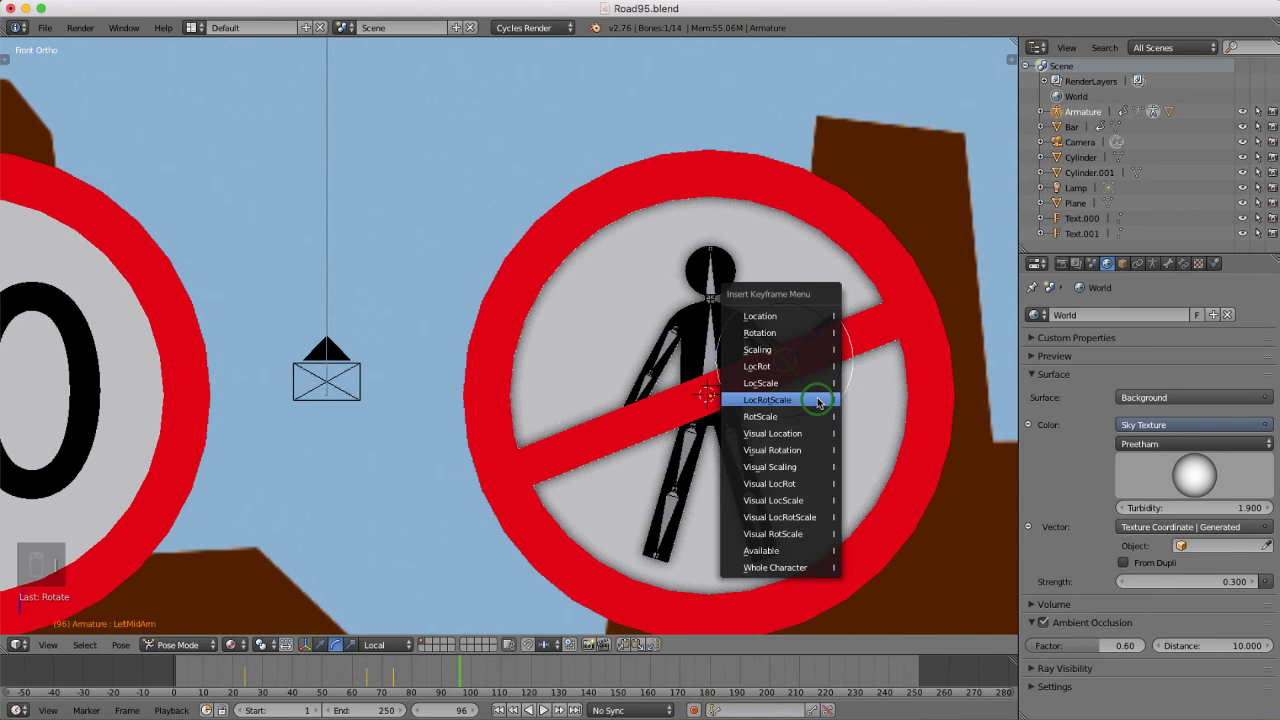
{"action": "left_click", "coordinate": [818, 400]}
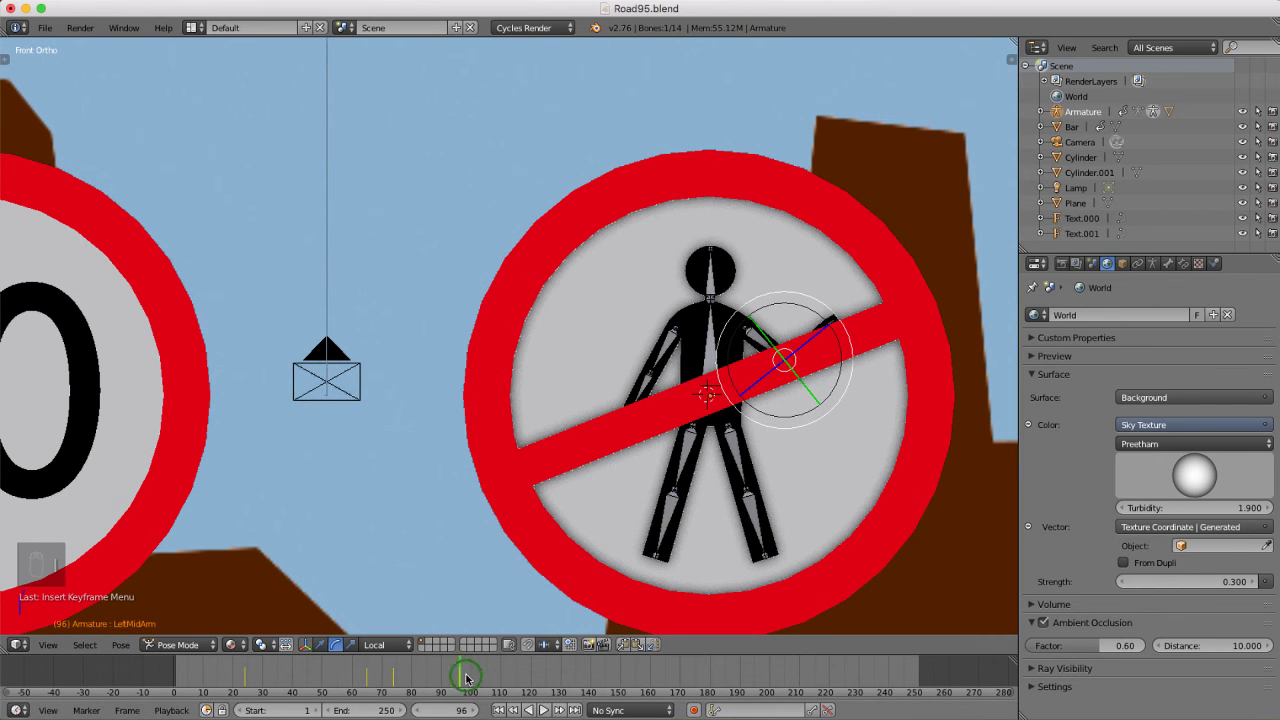
At frame 88, rotate the LeftMidArm bone slightly down toward the bar and insert a LocRotScale keyframe for it
{"action": "mouse_move", "coordinate": [460, 672]}
{"action": "left_mouse_down"}
{"action": "mouse_move", "coordinate": [424, 671]}
{"action": "mouse_move", "coordinate": [436, 676]}
{"action": "left_mouse_up"}
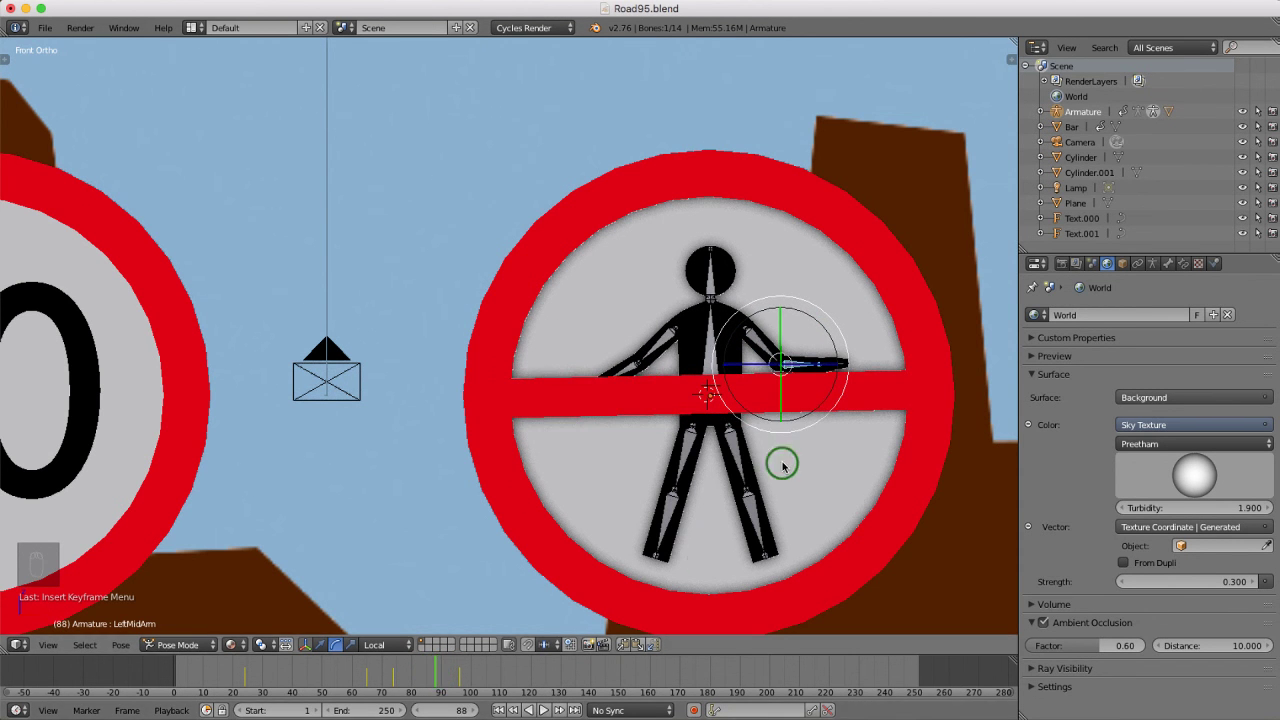
{"action": "left_click", "coordinate": [809, 428]}
{"action": "left_click_drag", "start_coordinate": [809, 428], "coordinate": [790, 435]}
{"action": "key", "text": "i"}
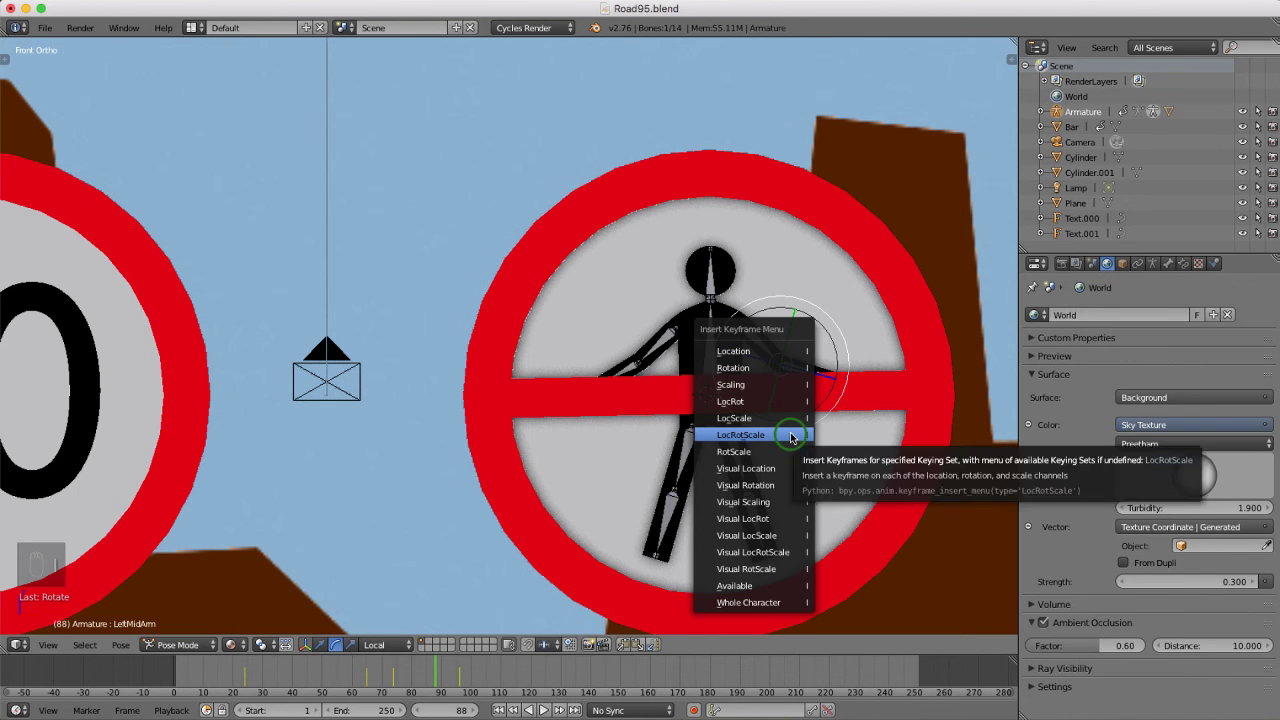
{"action": "left_click", "coordinate": [790, 435]}
Scrub through the arm motion, stop at frame 82 and insert a LocRotScale keyframe for the head bone
{"action": "left_click_drag", "start_coordinate": [435, 672], "coordinate": [466, 695]}
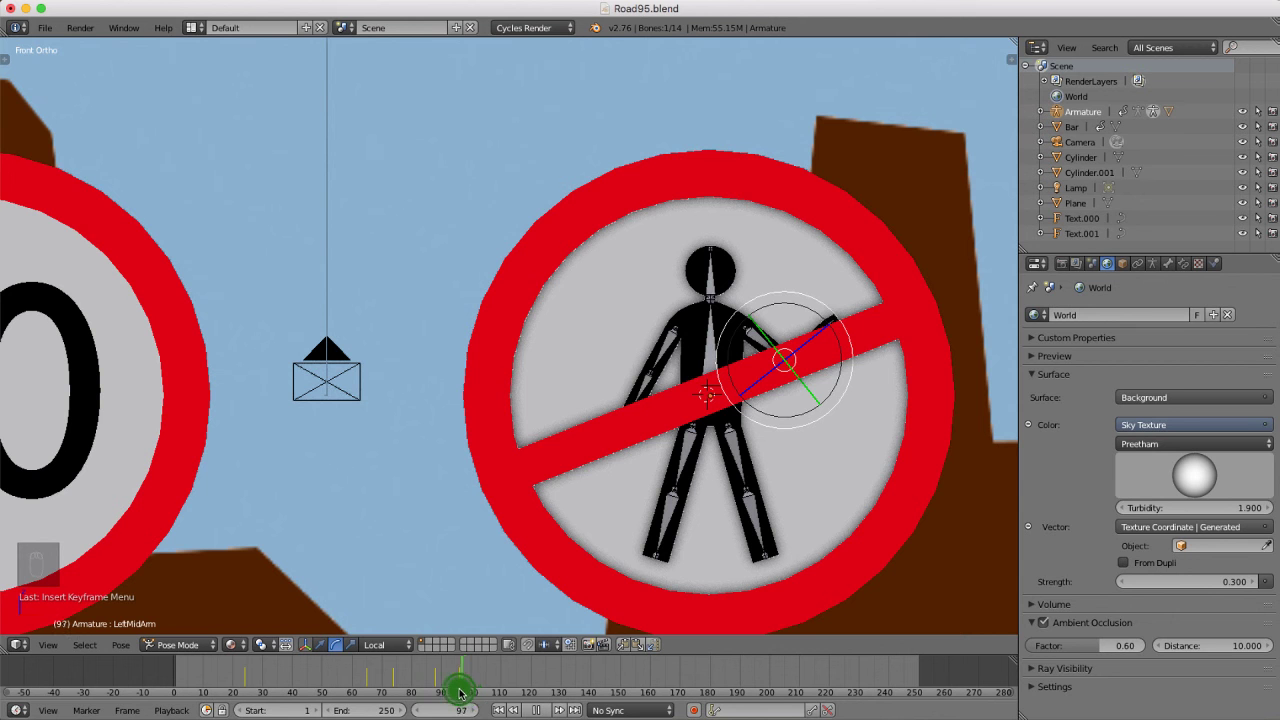
{"action": "left_click_drag", "start_coordinate": [460, 693], "coordinate": [419, 692]}
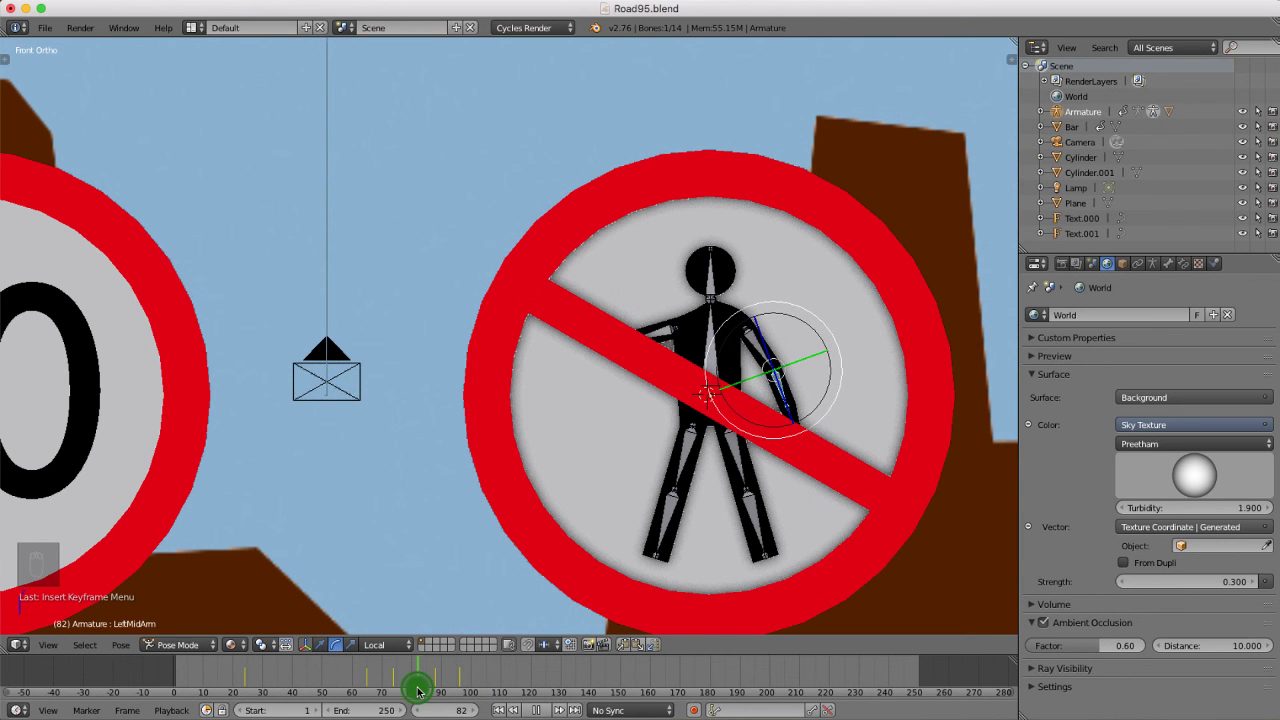
{"action": "right_click", "coordinate": [706, 286]}
{"action": "key", "text": "i"}
{"action": "left_click", "coordinate": [707, 286]}
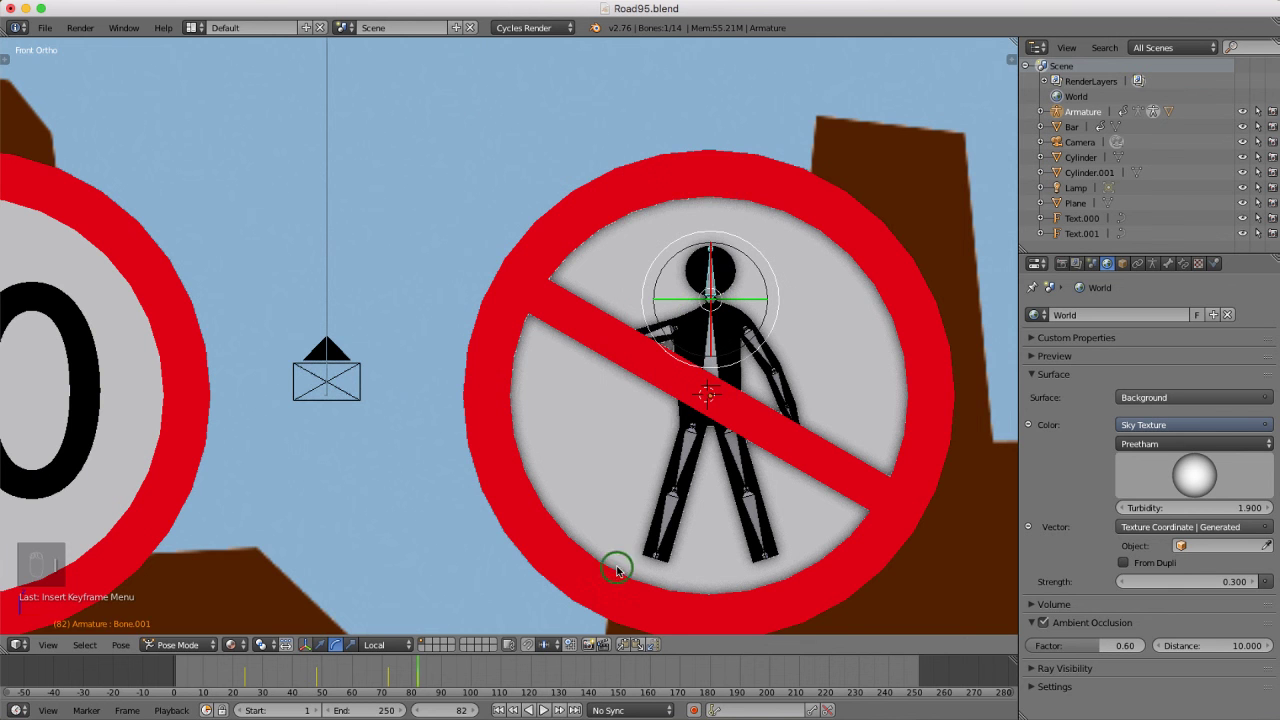
At frame 90, turn the head bone sideways from an angled view and insert a LocRotScale keyframe for it
{"action": "left_click_drag", "start_coordinate": [419, 674], "coordinate": [441, 674]}
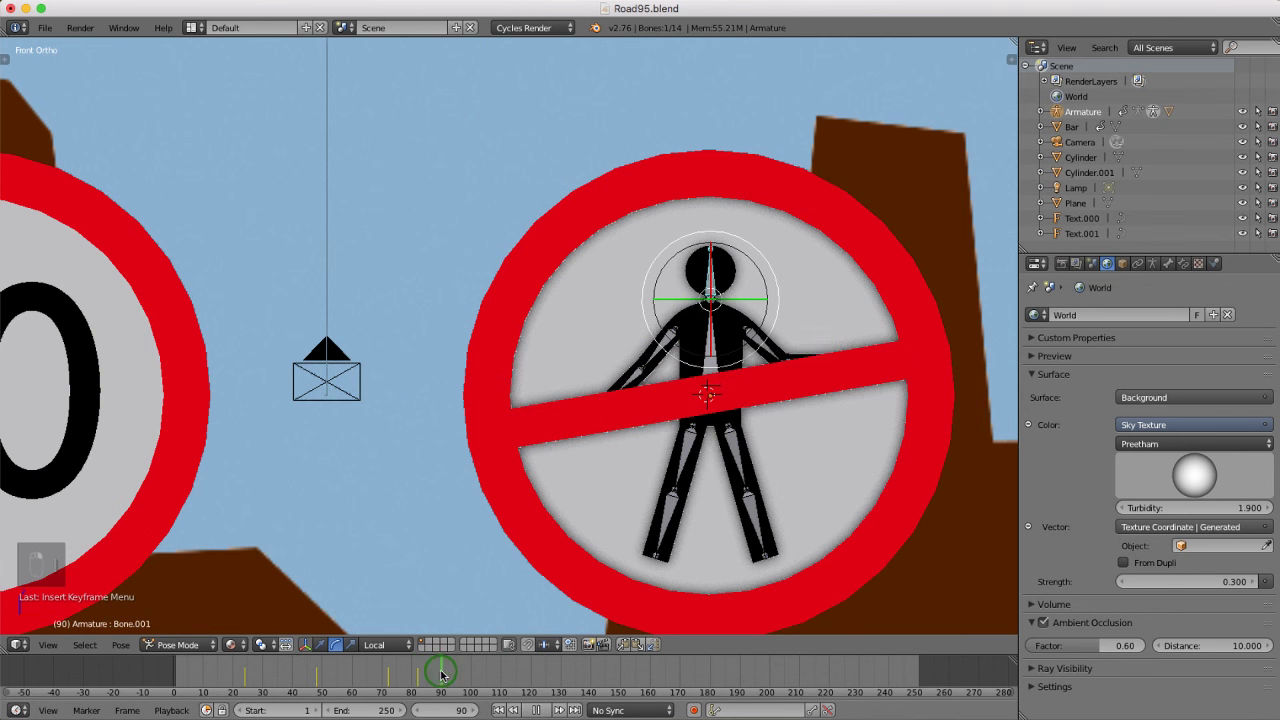
{"action": "middle_click_drag", "start_coordinate": [777, 309], "coordinate": [752, 332]}
{"action": "scroll", "coordinate": [752, 332], "scroll_direction": "up", "scroll_amount": 3}
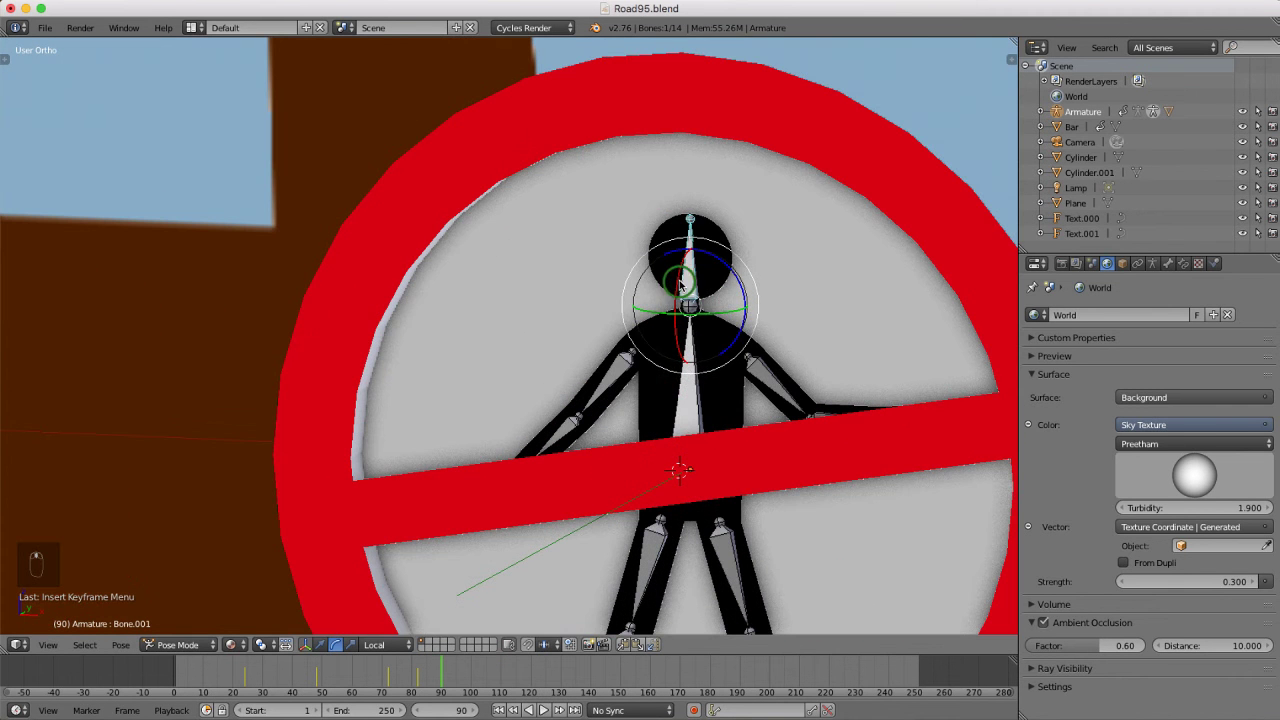
{"action": "left_click_drag", "start_coordinate": [690, 288], "coordinate": [706, 314]}
{"action": "key", "text": "i"}
{"action": "left_click", "coordinate": [723, 313]}
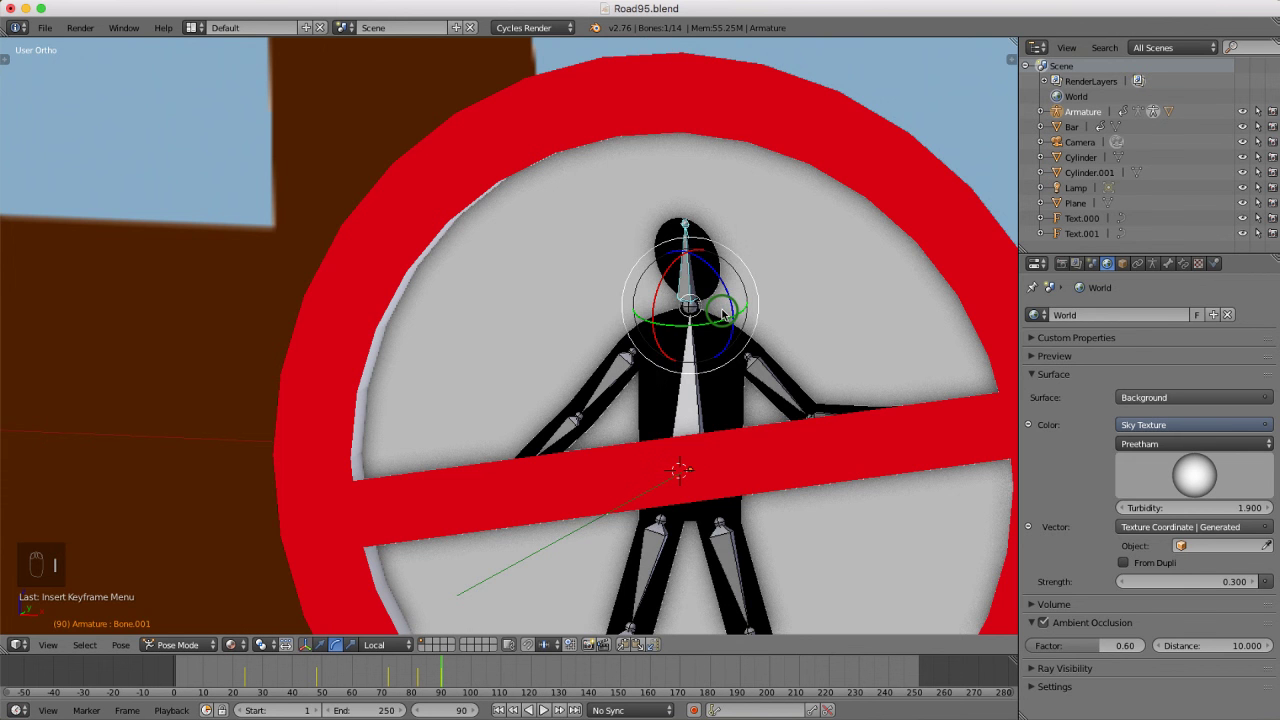
Return to the front view showing both signs and rewind the animation to the first frame
{"action": "key", "text": "KP_1"}
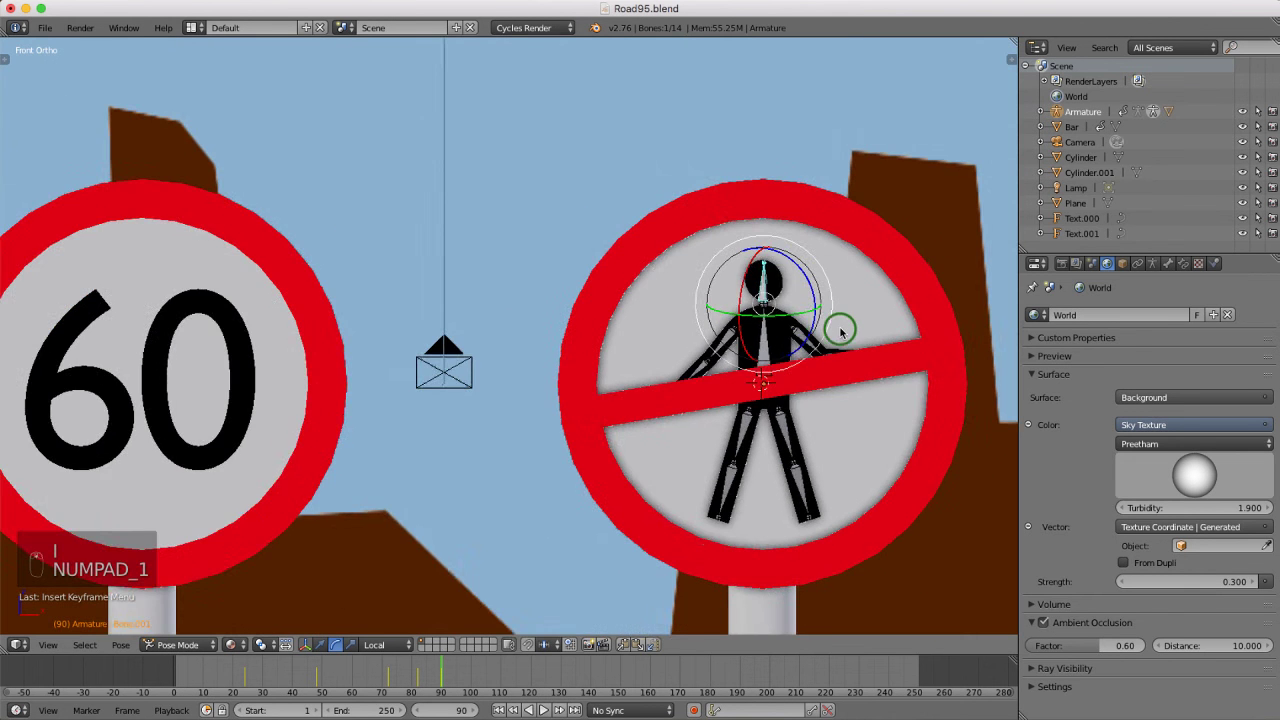
{"action": "scroll", "coordinate": [851, 342], "scroll_direction": "down", "scroll_amount": 1}
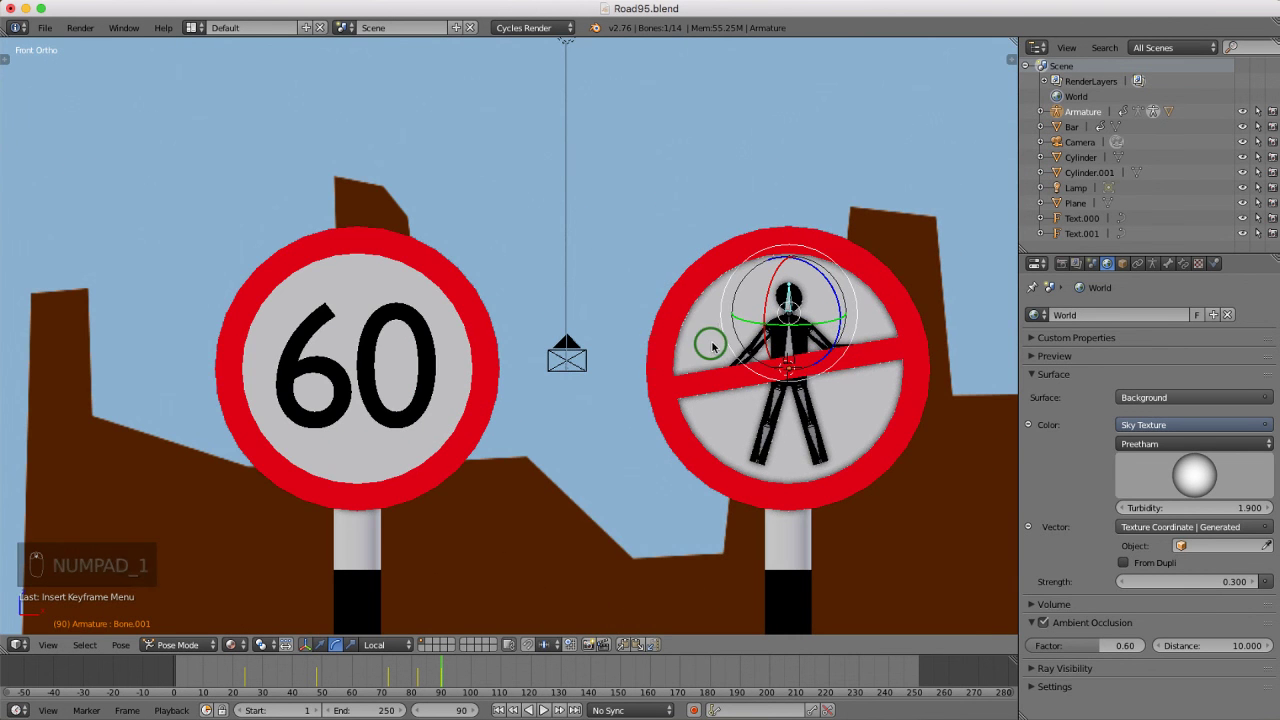
{"action": "left_click", "coordinate": [468, 670]}
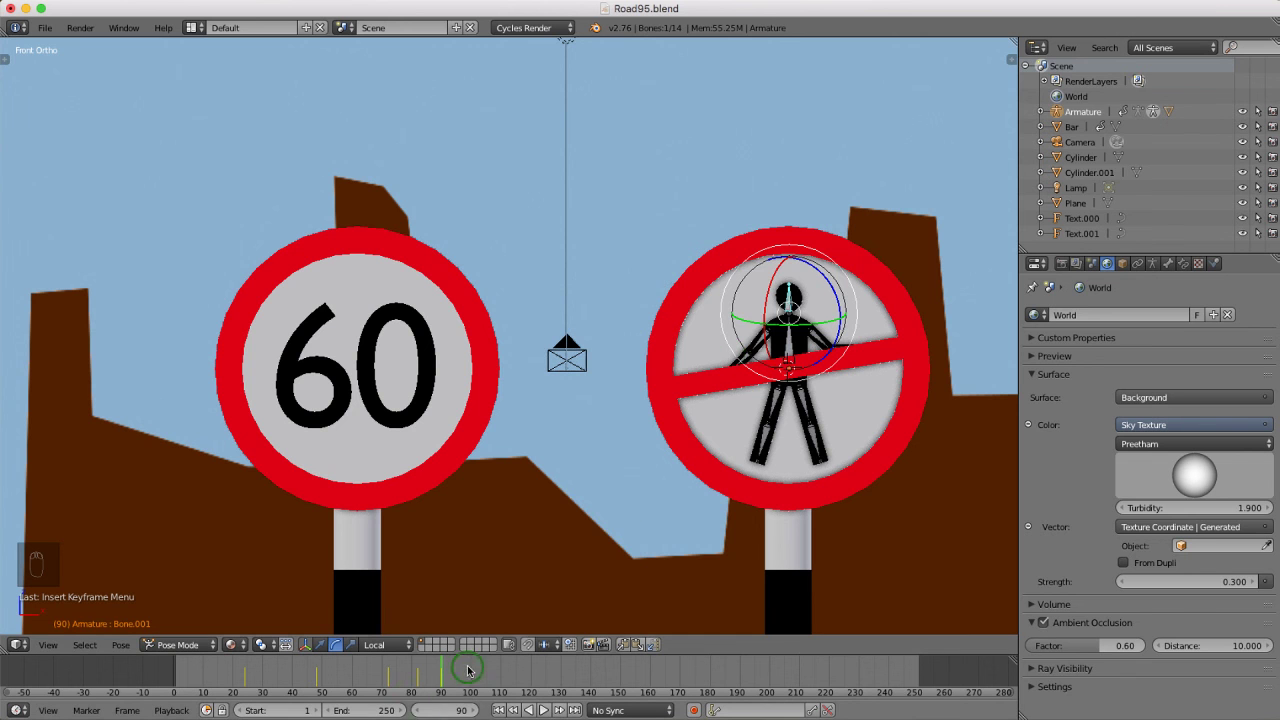
{"action": "left_click", "coordinate": [498, 711]}
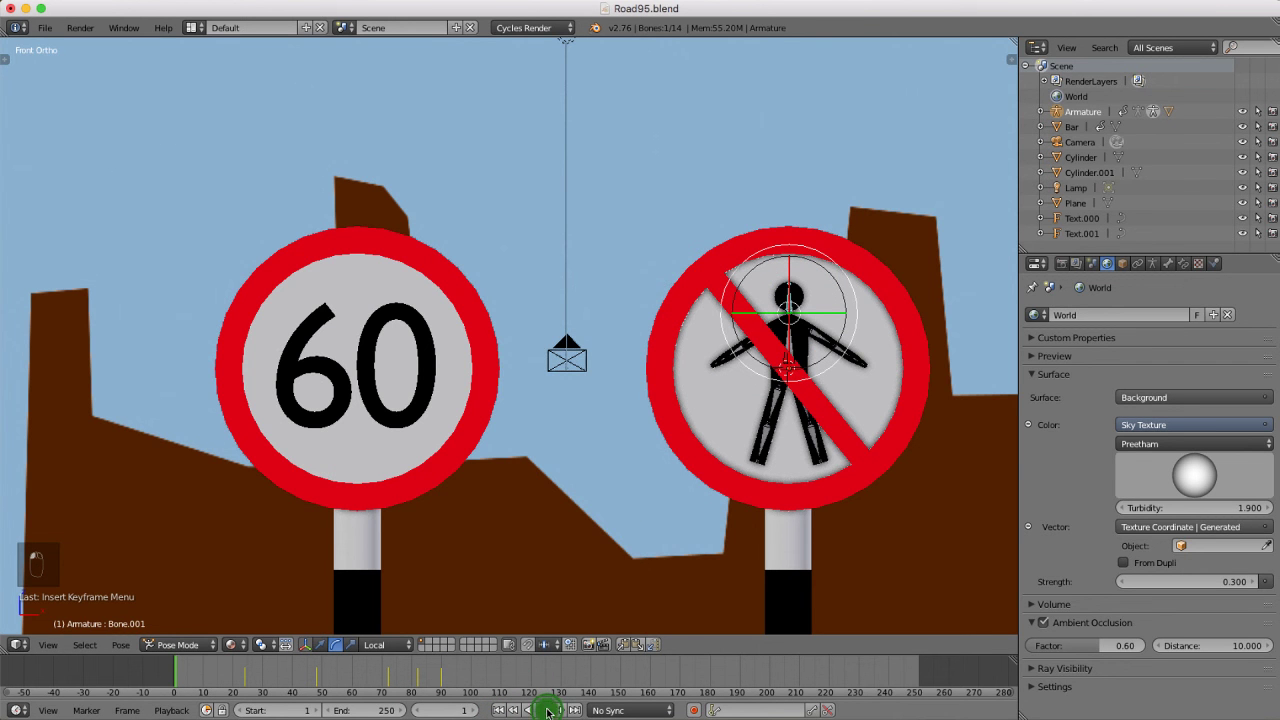
Play the animation from the first frame several times to review the figure rotating the bar, and stop it back at frame 1
{"action": "left_click", "coordinate": [548, 711]}
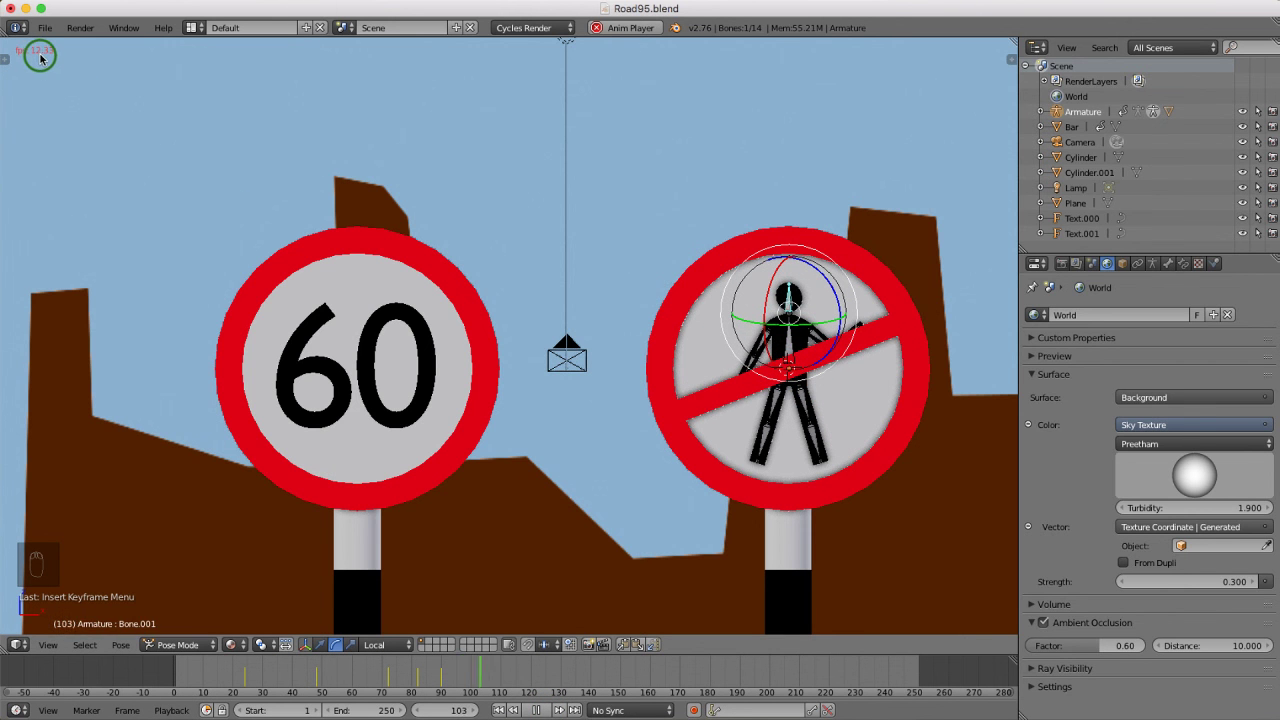
{"action": "left_click", "coordinate": [499, 710]}
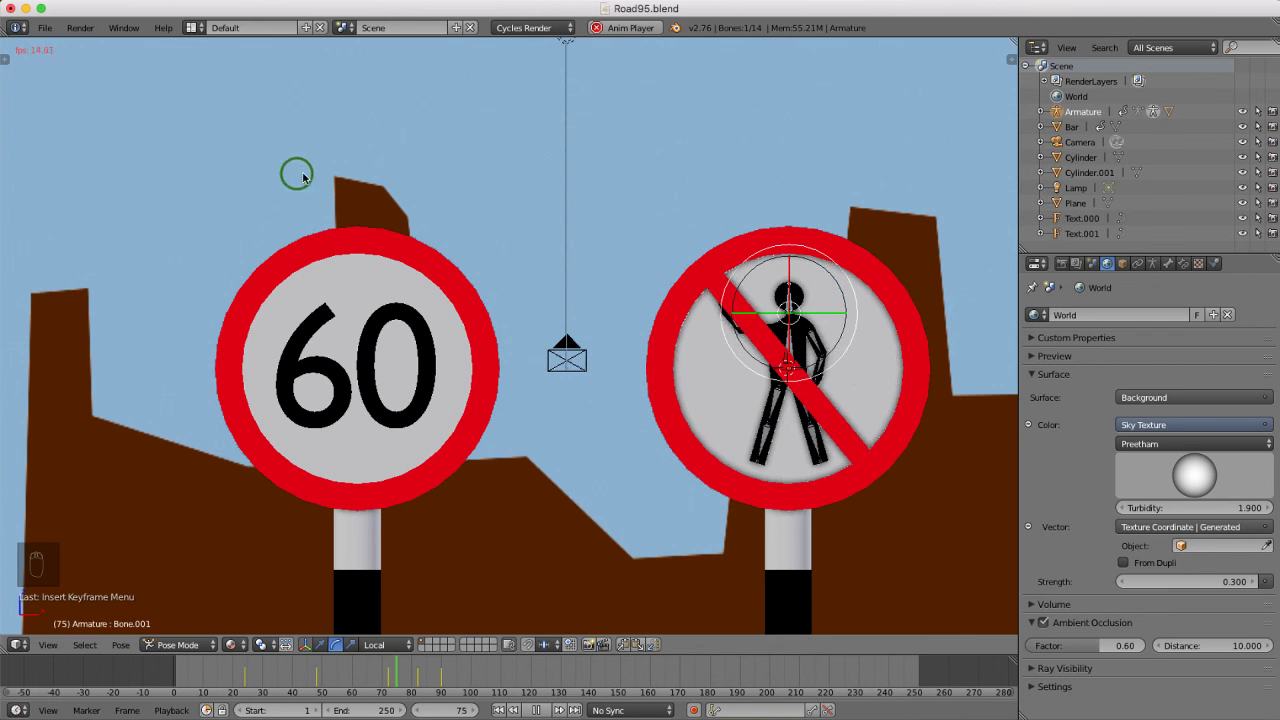
{"action": "scroll", "coordinate": [838, 349], "scroll_direction": "up", "scroll_amount": 2}
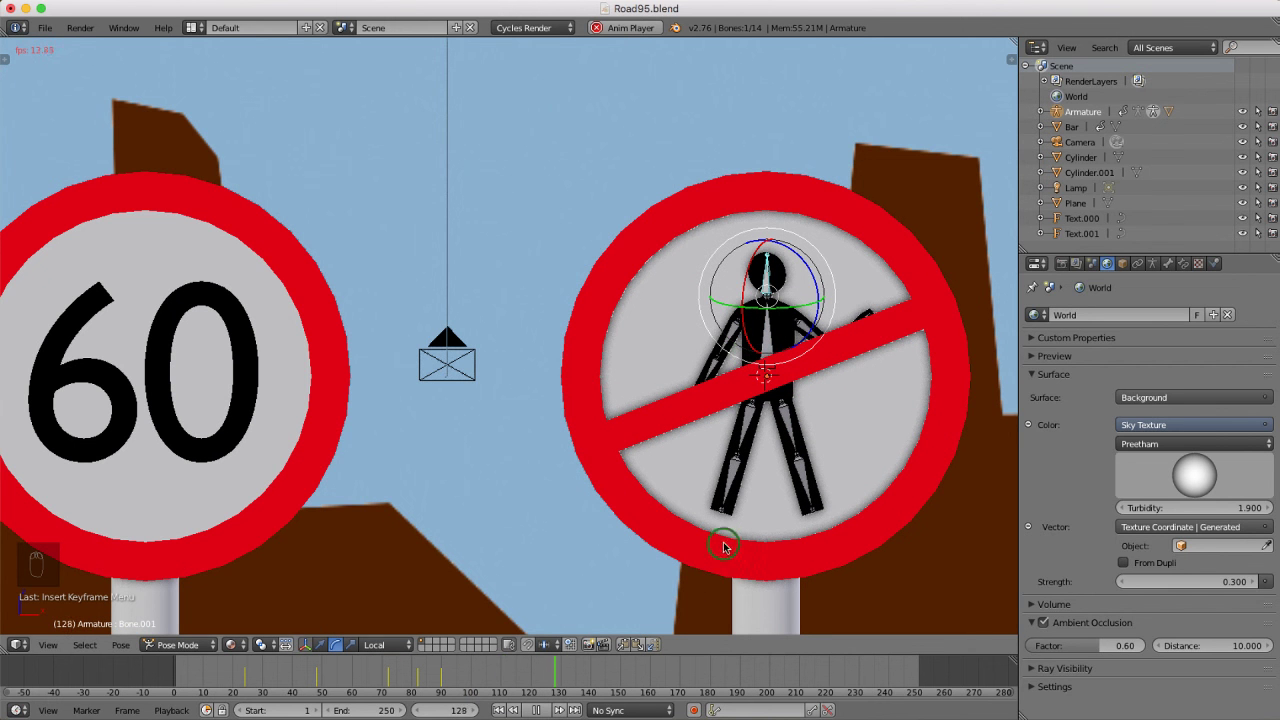
{"action": "left_click", "coordinate": [507, 710]}
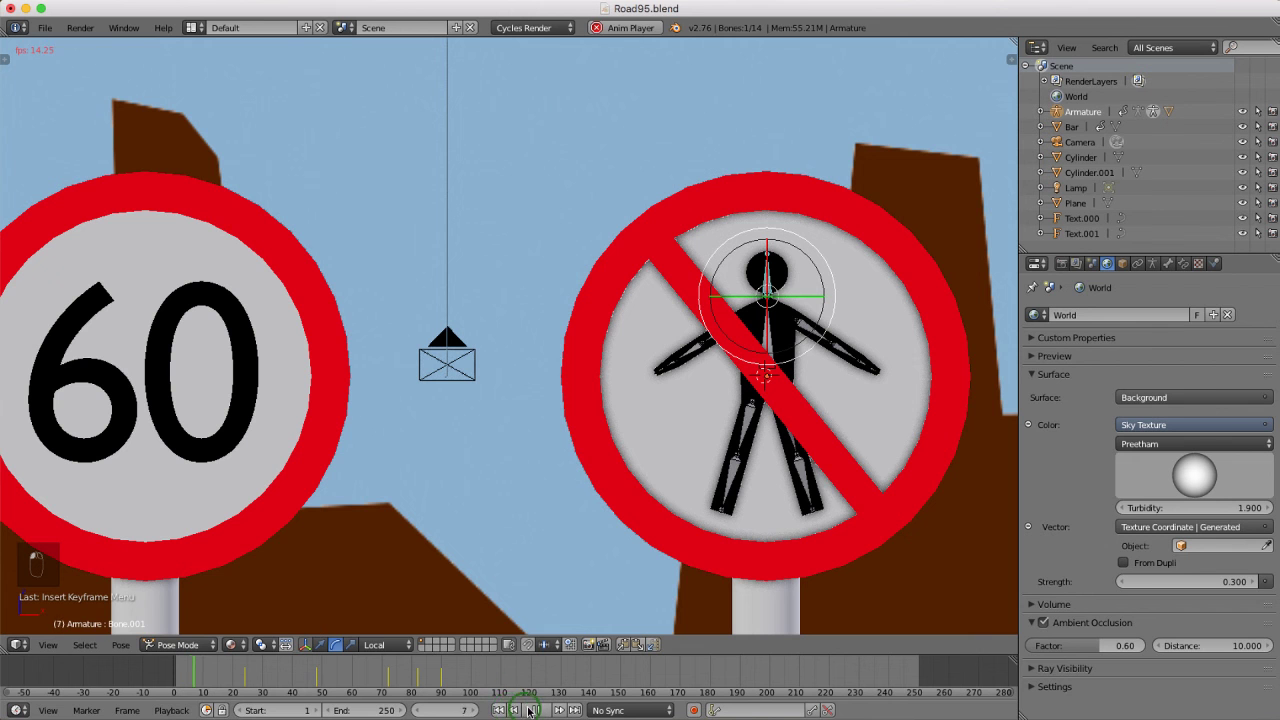
{"action": "key", "text": "alt+a"}
{"action": "left_click", "coordinate": [498, 710]}
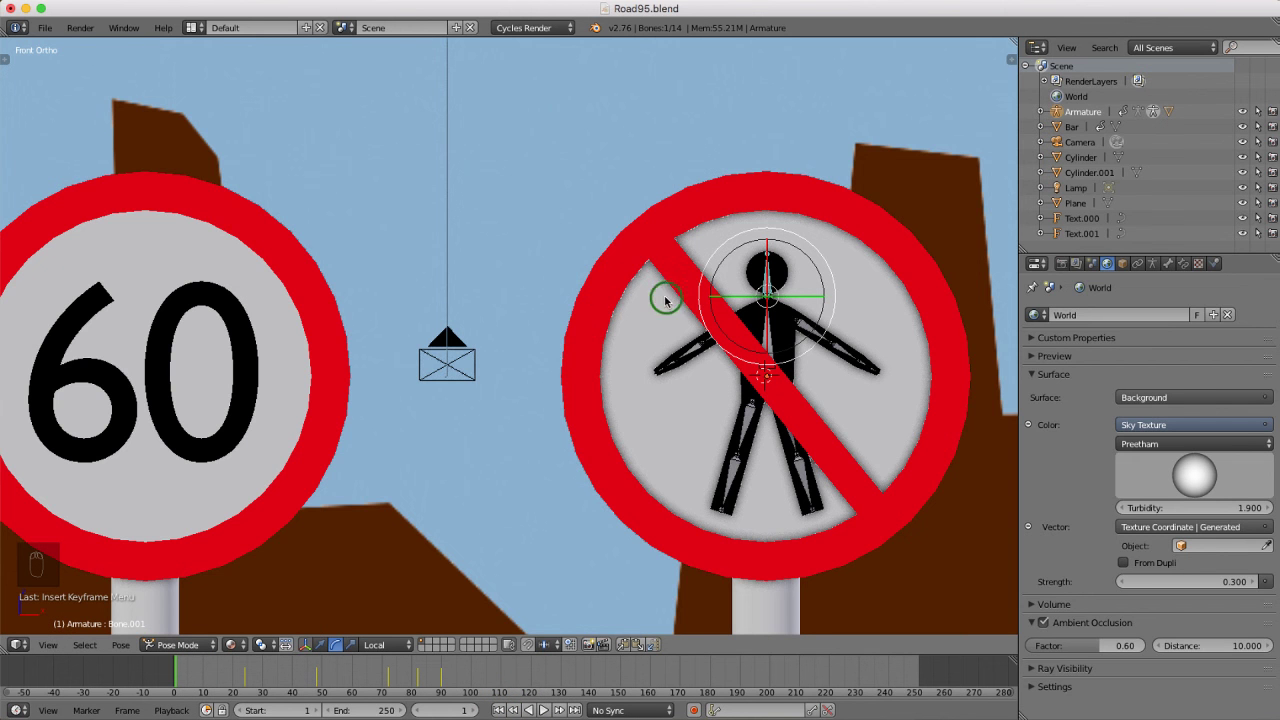
{"action": "scroll", "coordinate": [640, 298], "scroll_direction": "down", "scroll_amount": 2}
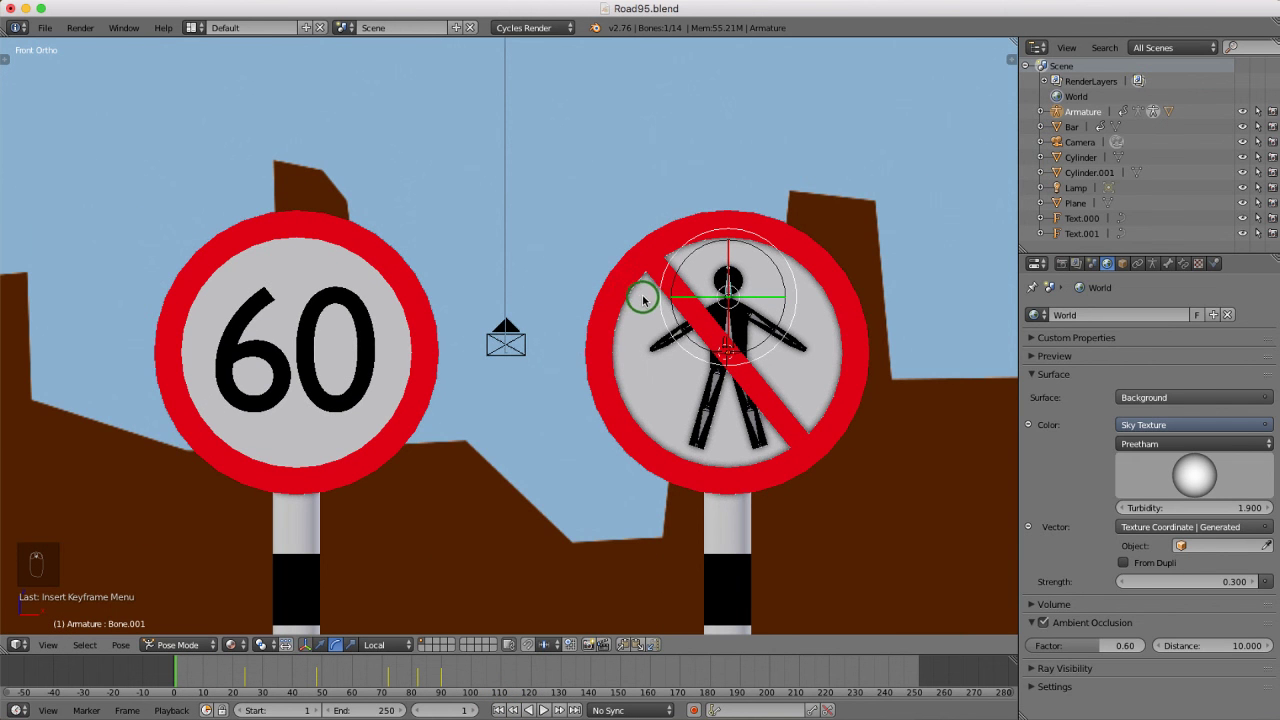